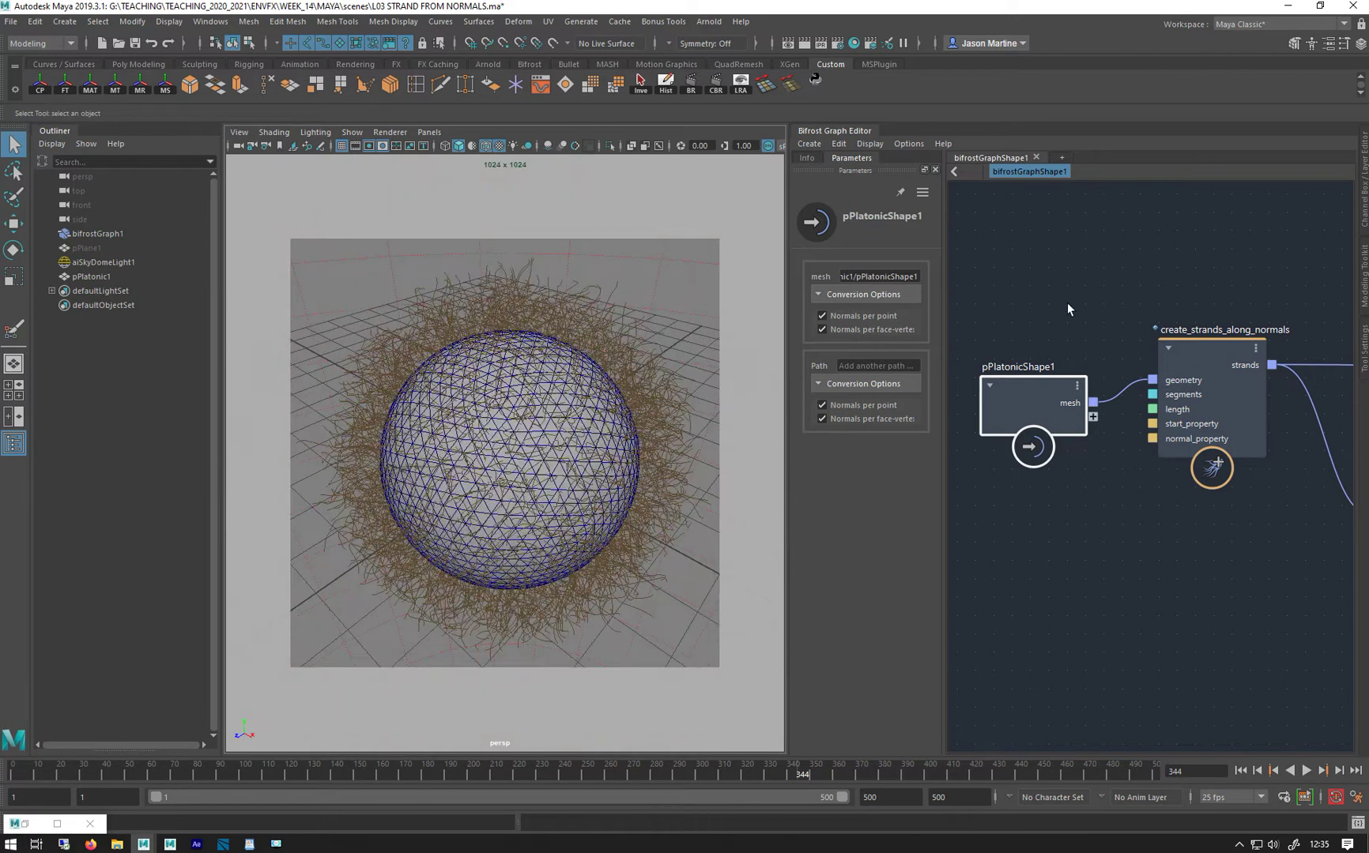
Step: Enlarge the Bifrost graph workspace and space the pPlatonicShape1 and create_strands_along_normals nodes further apart
left_click(48, 130)
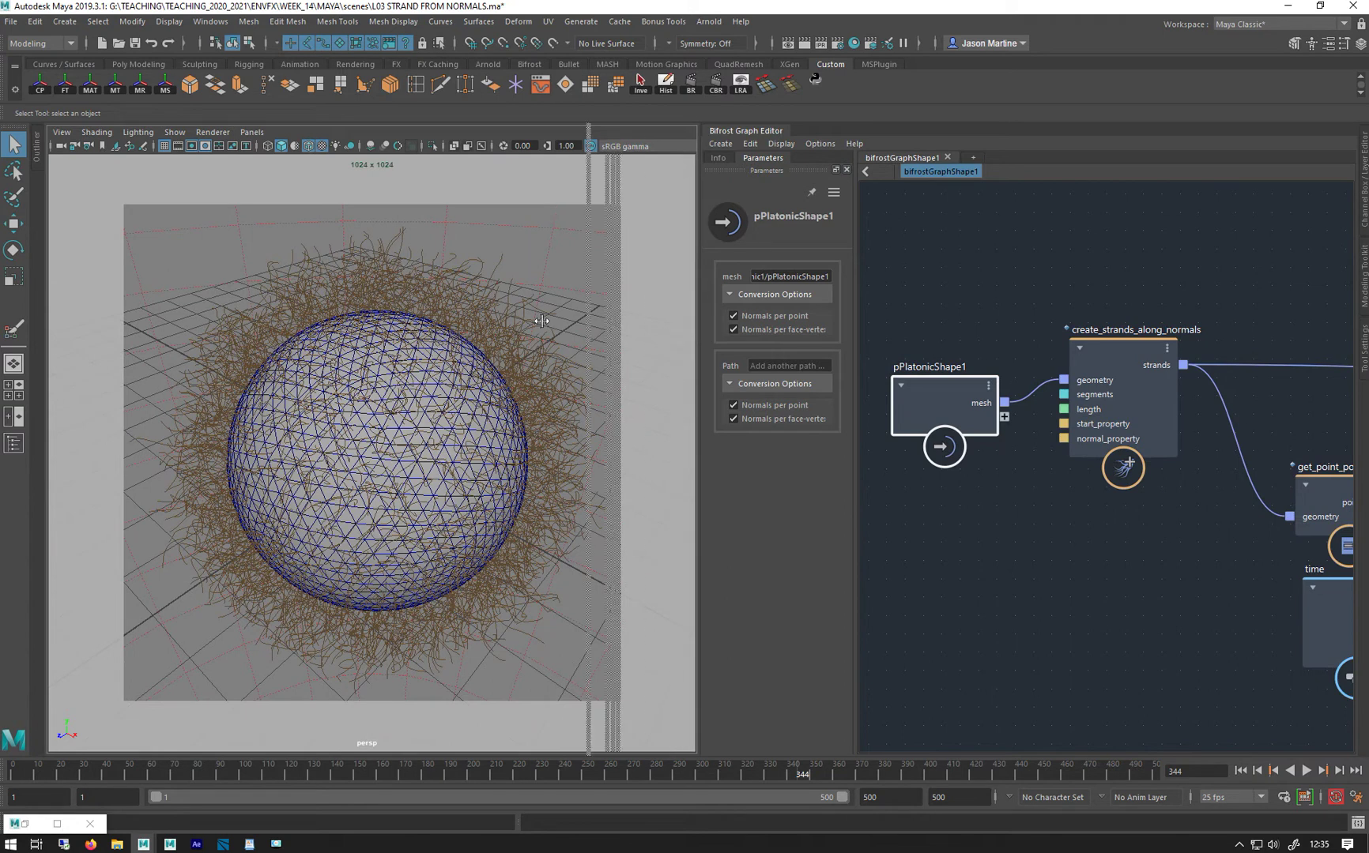
left_click_drag(697, 320, 534, 321)
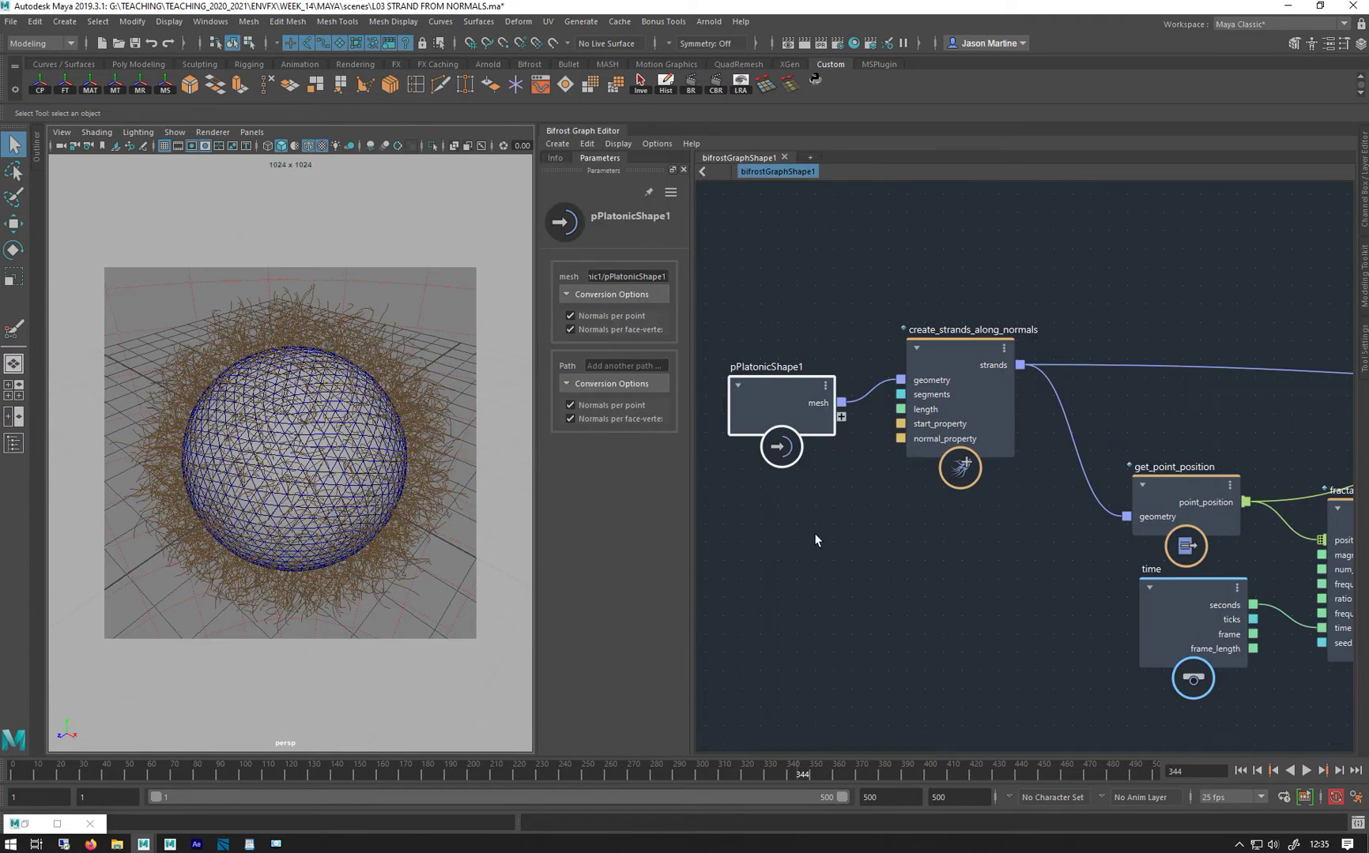
left_click_drag(1002, 433, 1067, 367)
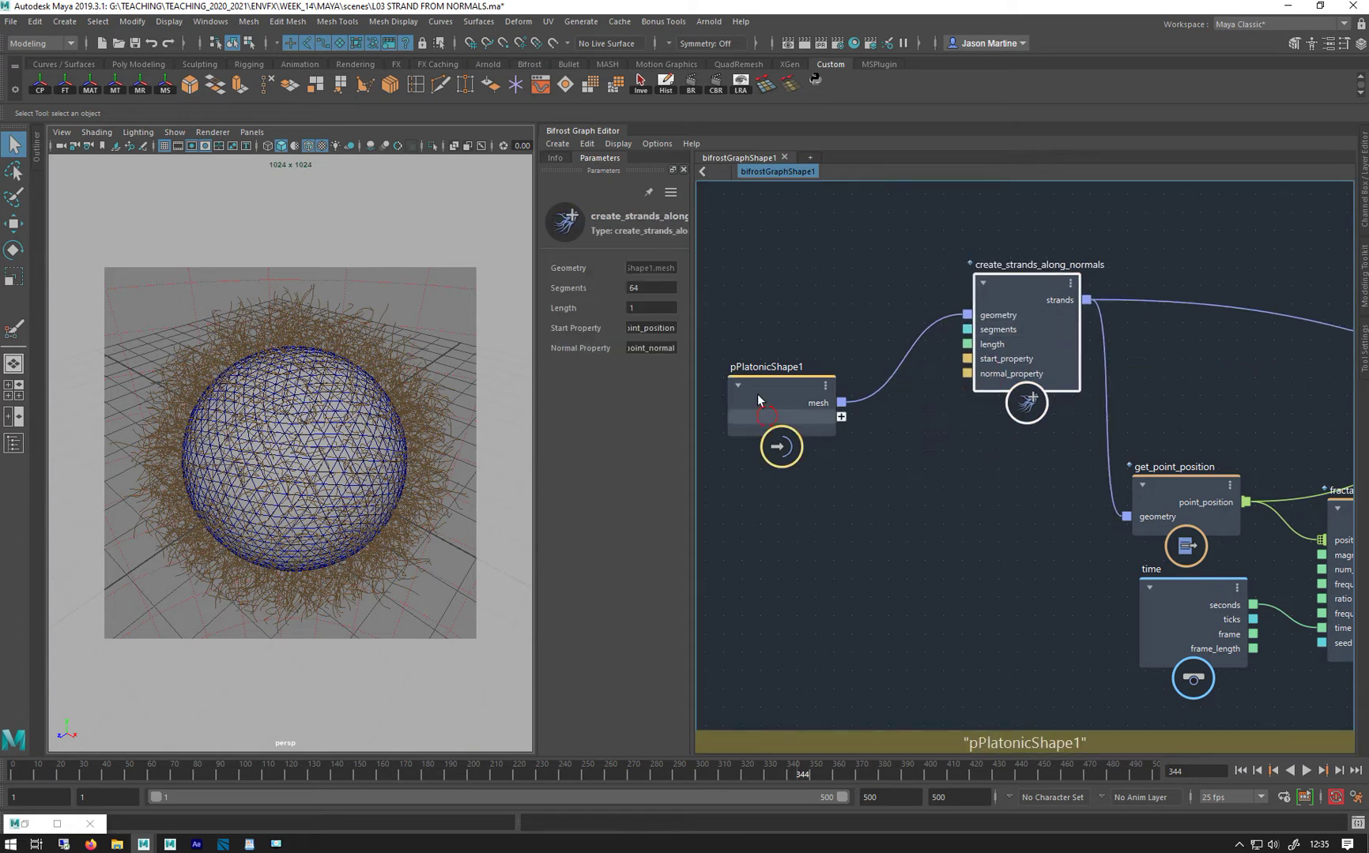
left_click_drag(766, 415, 752, 376)
left_click(912, 505)
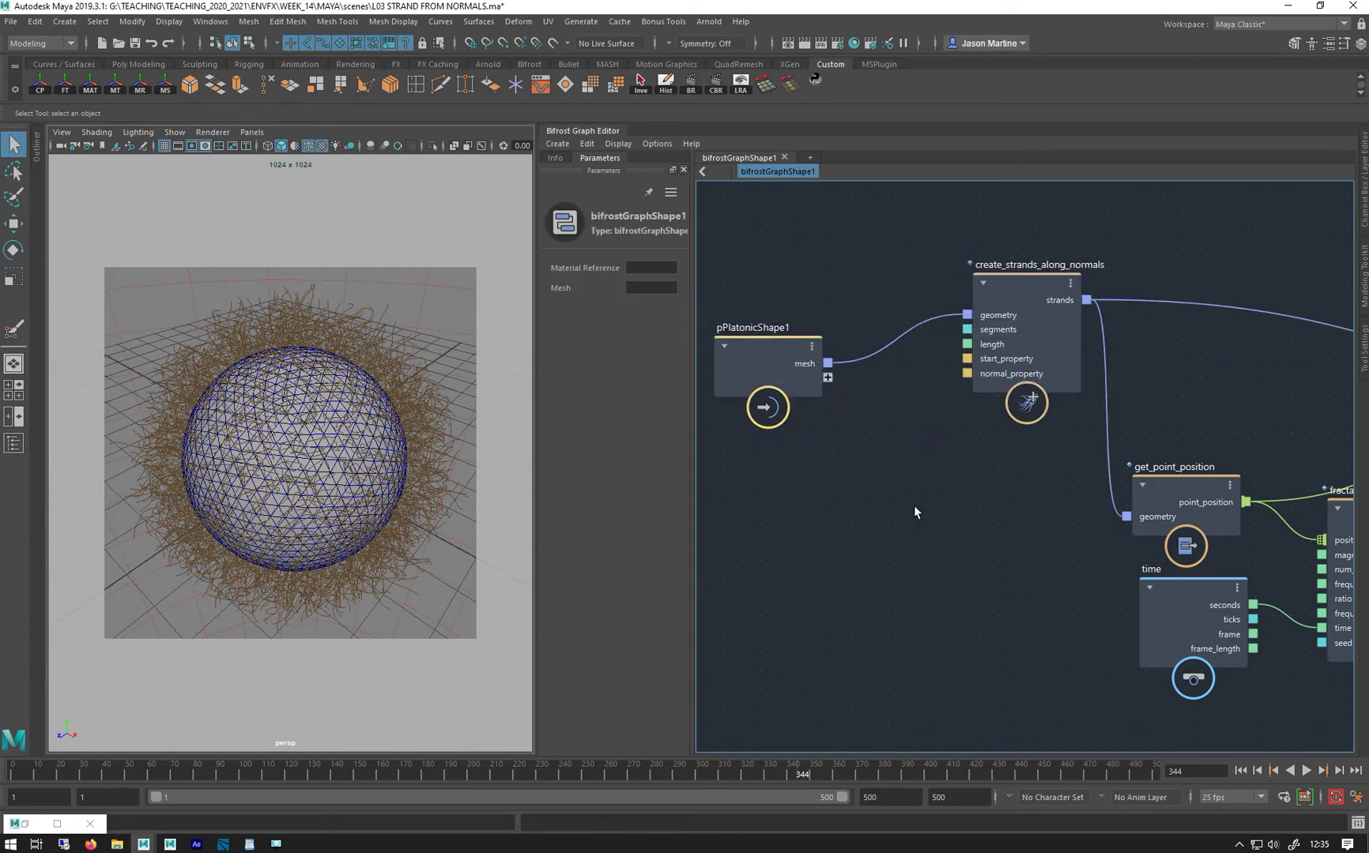
Step: Move the fractal_turbulence, add, time, get_point_position and set_point_position nodes lower in the graph
middle_click_drag(922, 546, 730, 503, "alt")
right_click_drag(874, 546, 837, 538, "alt")
left_click_drag(1087, 614, 1068, 710)
left_click_drag(1237, 453, 1223, 540)
left_click_drag(964, 551, 946, 615)
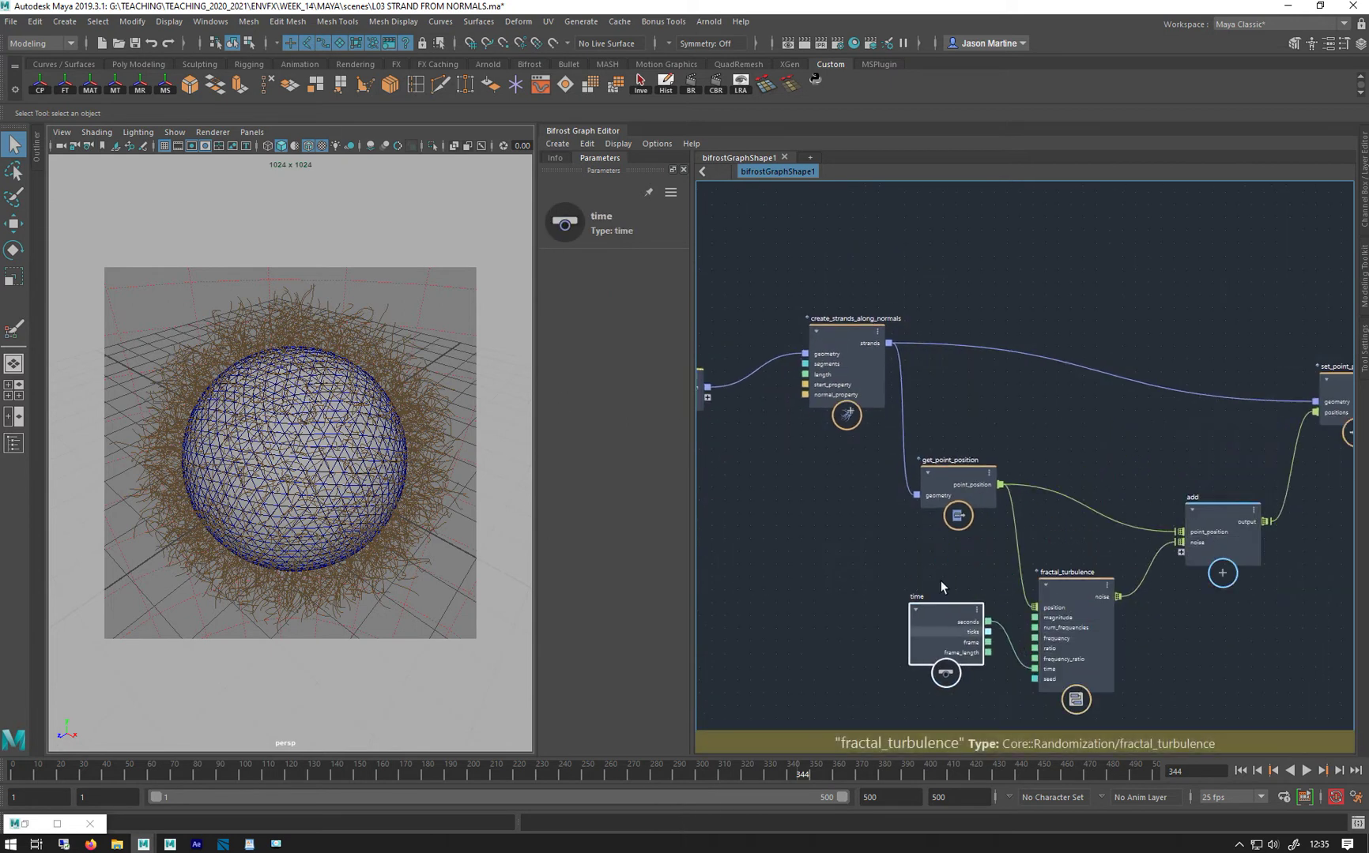
left_click_drag(953, 486, 933, 545)
middle_click_drag(1126, 453, 1022, 481, "alt")
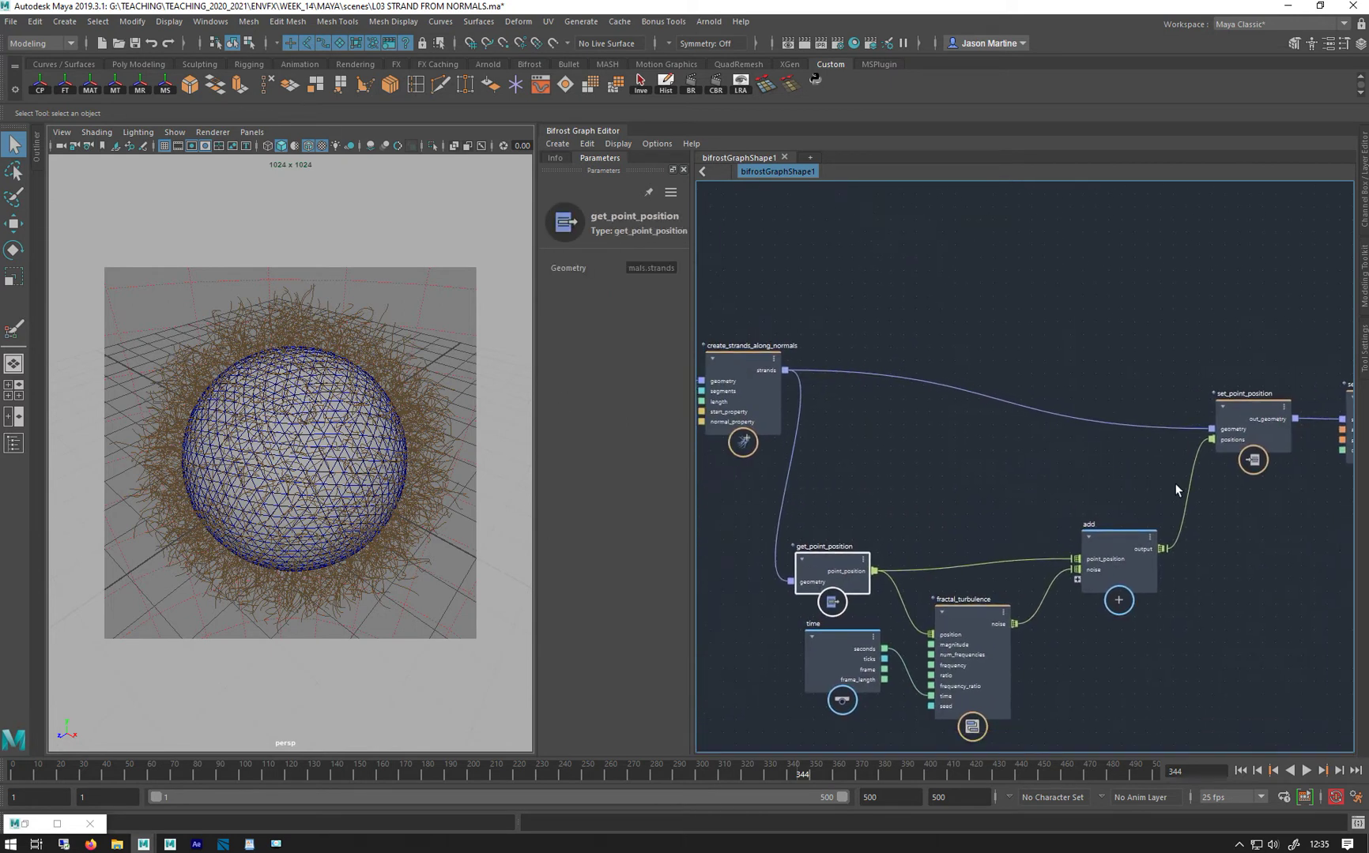
left_click_drag(1241, 428, 1234, 499)
Step: Connect the strands output of create_strands_along_normals directly to the strands input of set_strands_shape, bypassing set_point_position
mouse_move(1213, 403)
middle_mouse_down("alt")
mouse_move(1081, 396)
mouse_move(1194, 386)
middle_mouse_up("alt")
left_click(1231, 389)
middle_click_drag(874, 379, 979, 390, "alt")
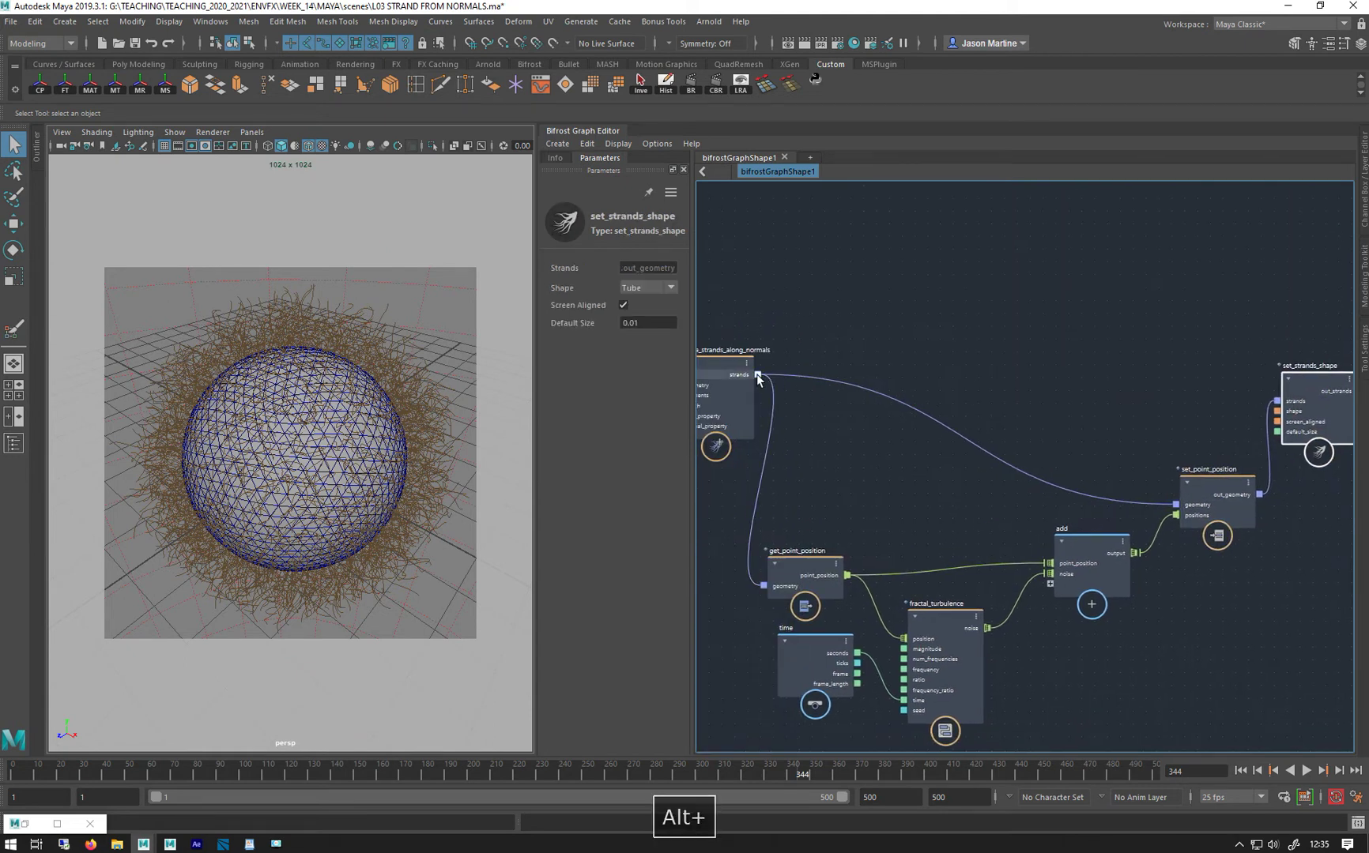
left_click_drag(843, 379, 1277, 400)
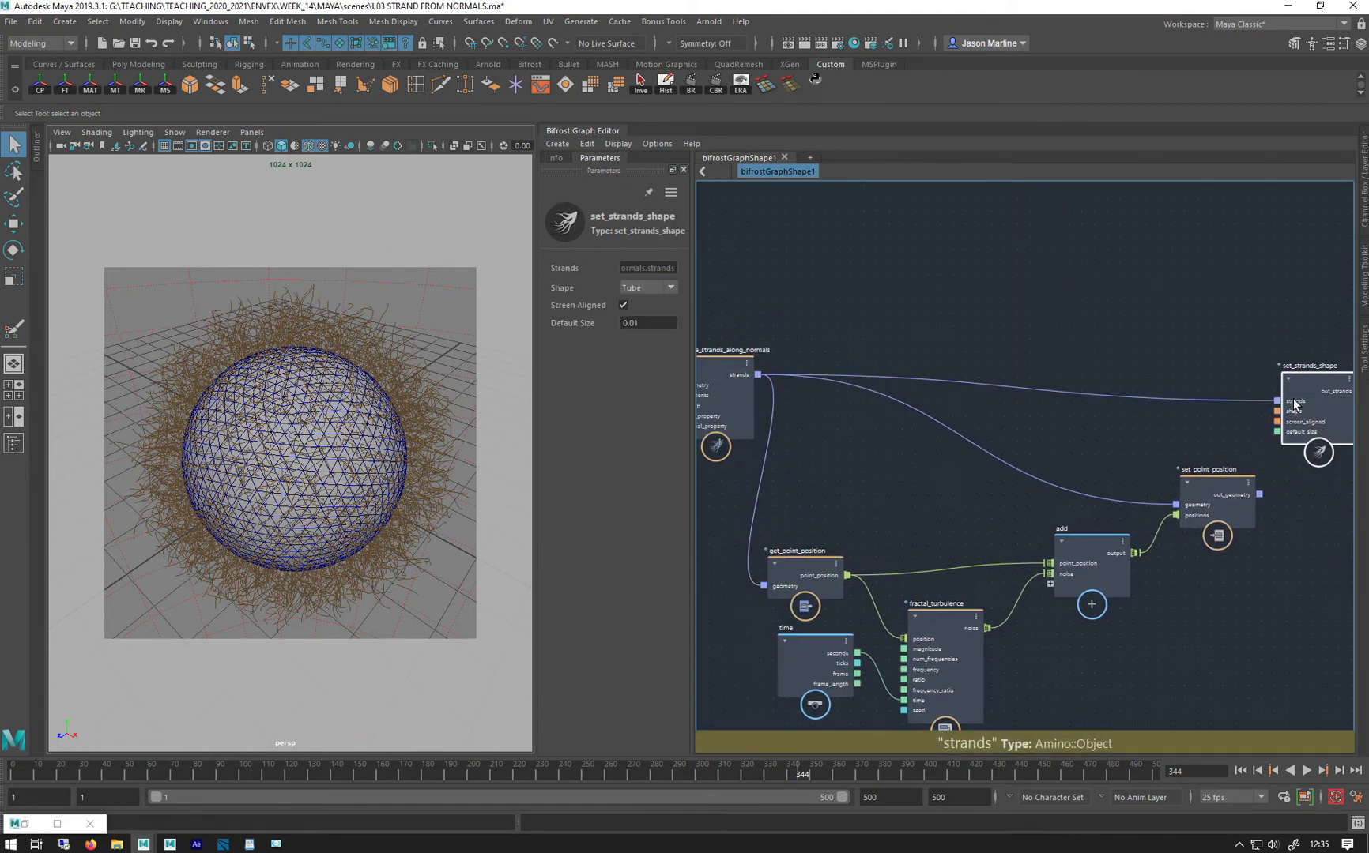
right_click_drag(189, 494, 287, 494, "alt")
left_click(354, 470)
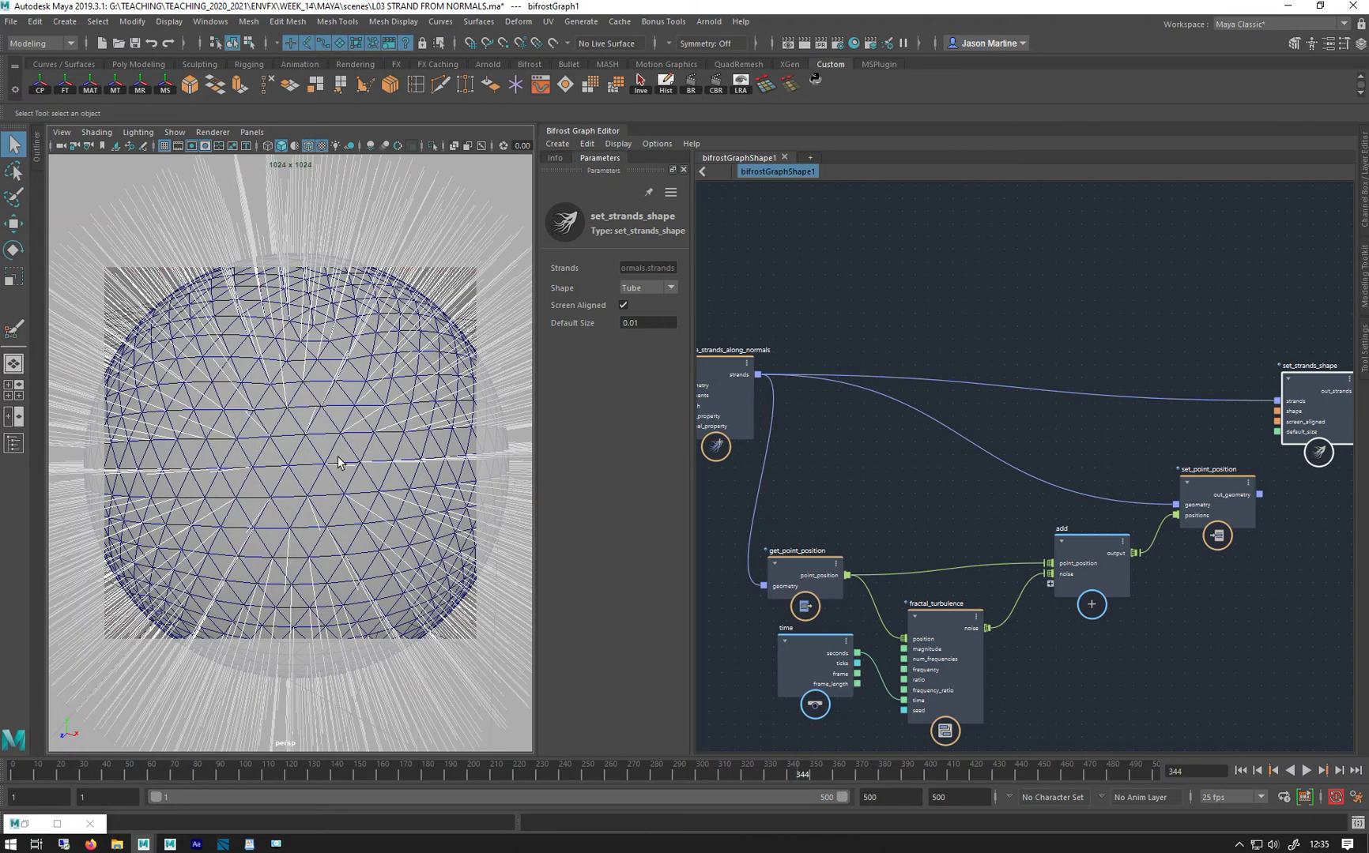
left_click_drag(320, 441, 269, 423, "alt")
Step: Make room beside pPlatonicShape1 and add a scatter_points node below the mesh connection
middle_click_drag(806, 285, 1283, 262, "alt")
left_click_drag(1036, 408, 925, 361)
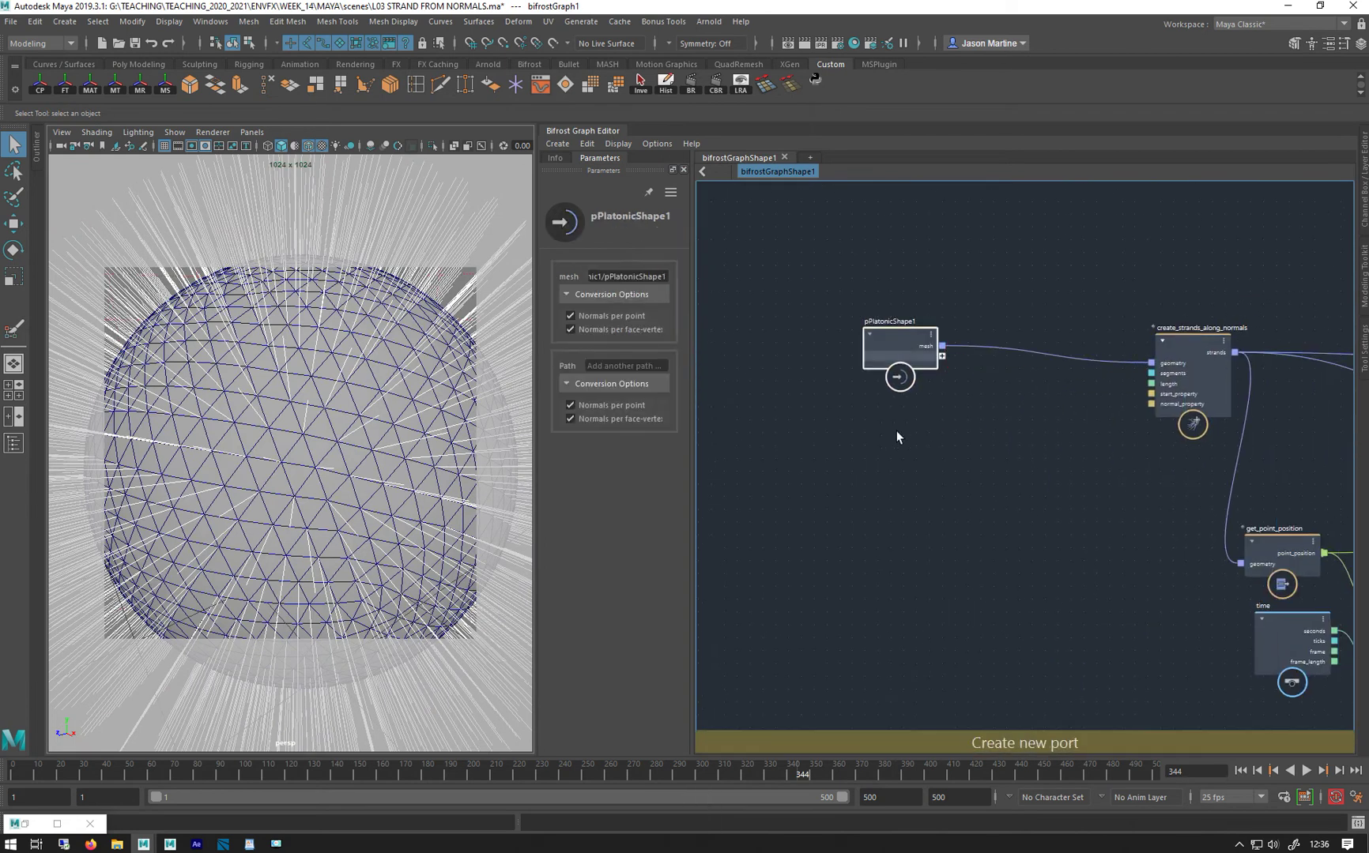
key("Tab")
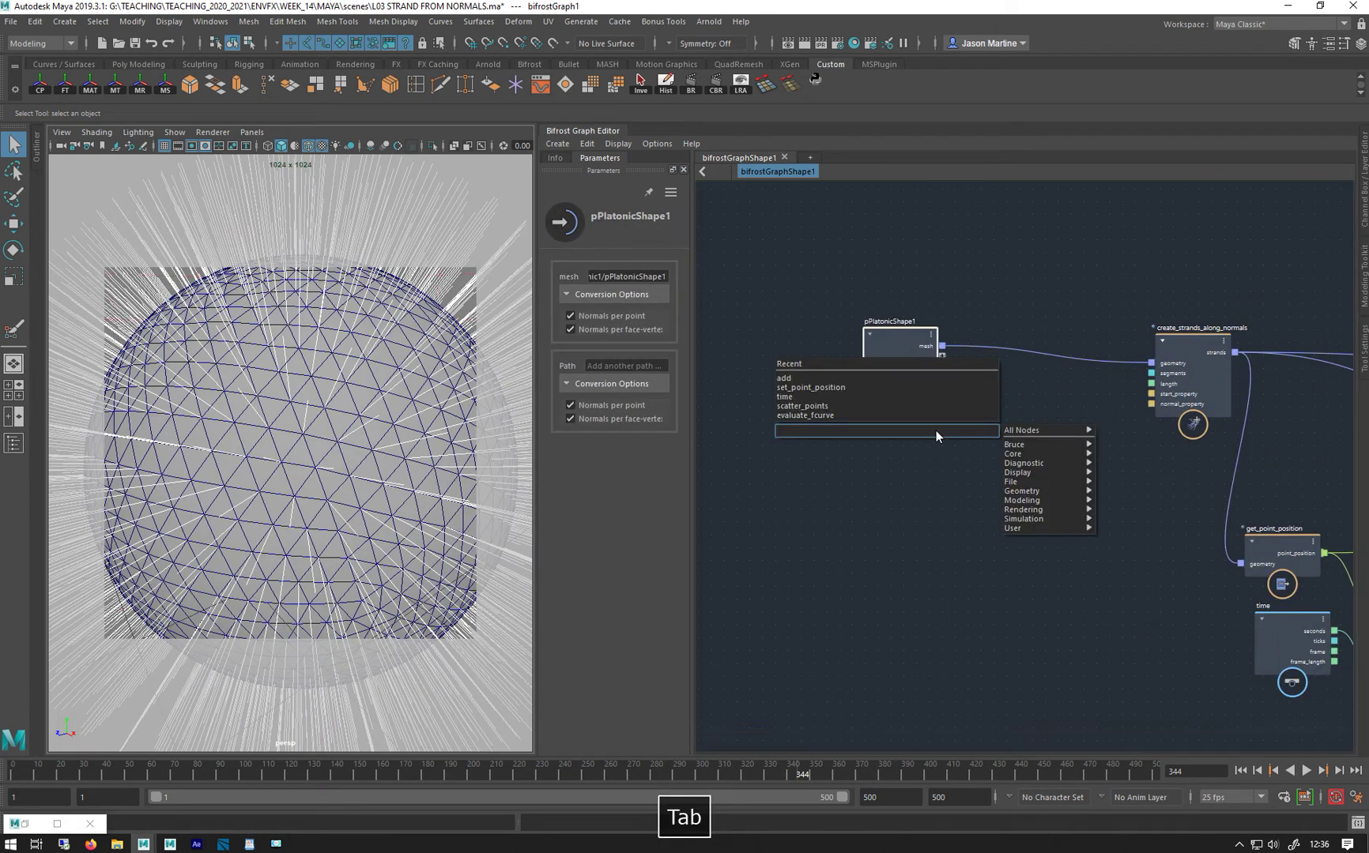
type("scatt")
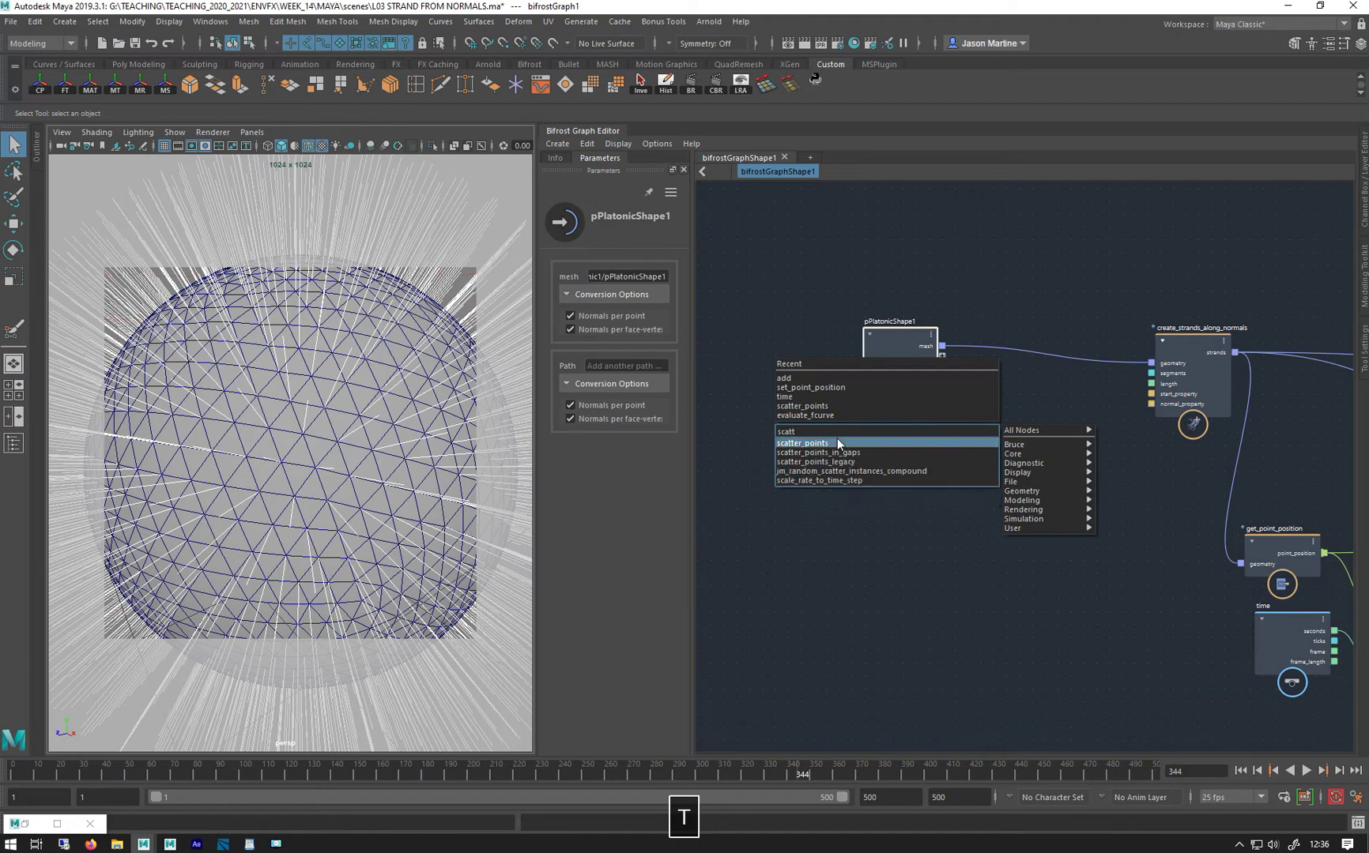
left_click(837, 441)
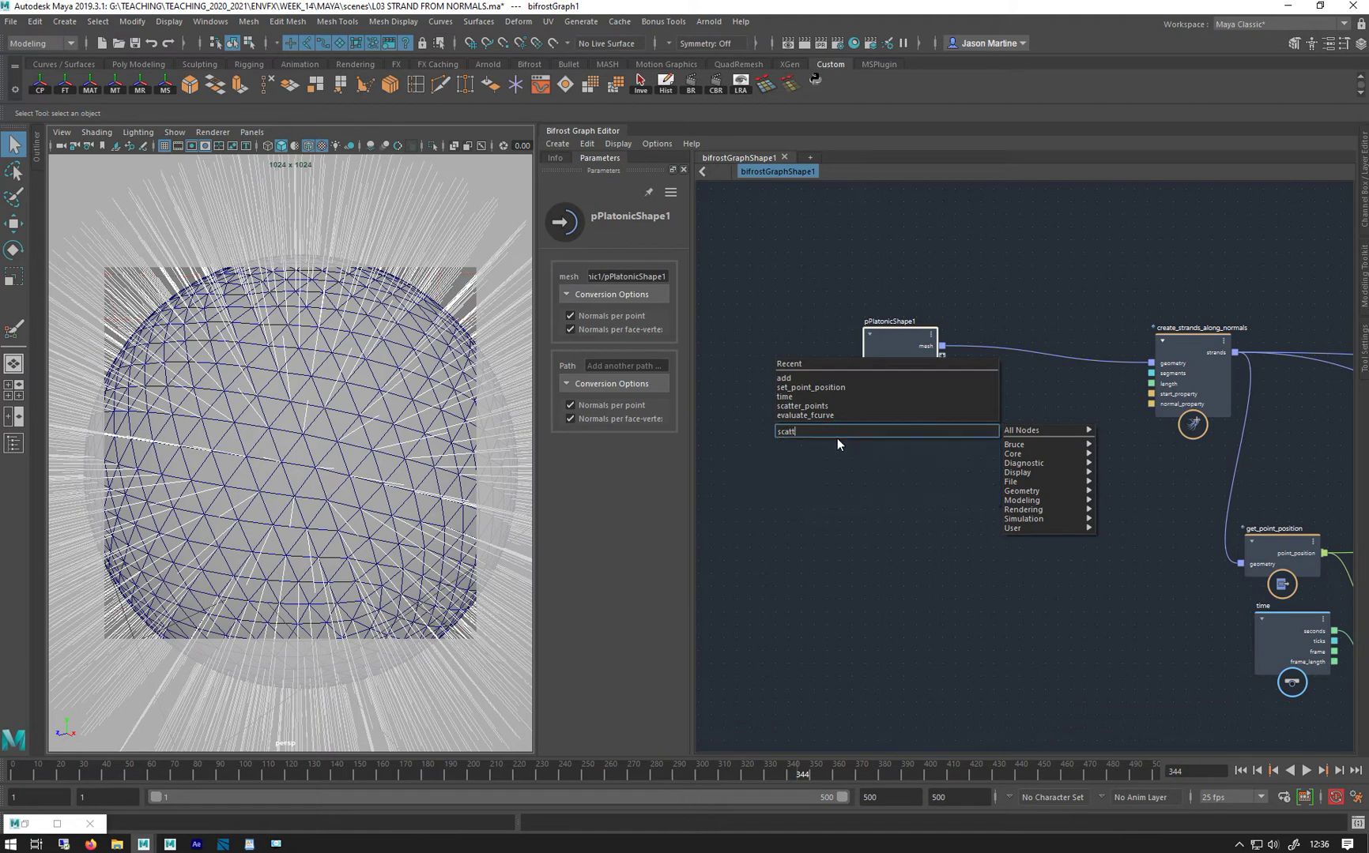
left_click_drag(914, 473, 948, 450)
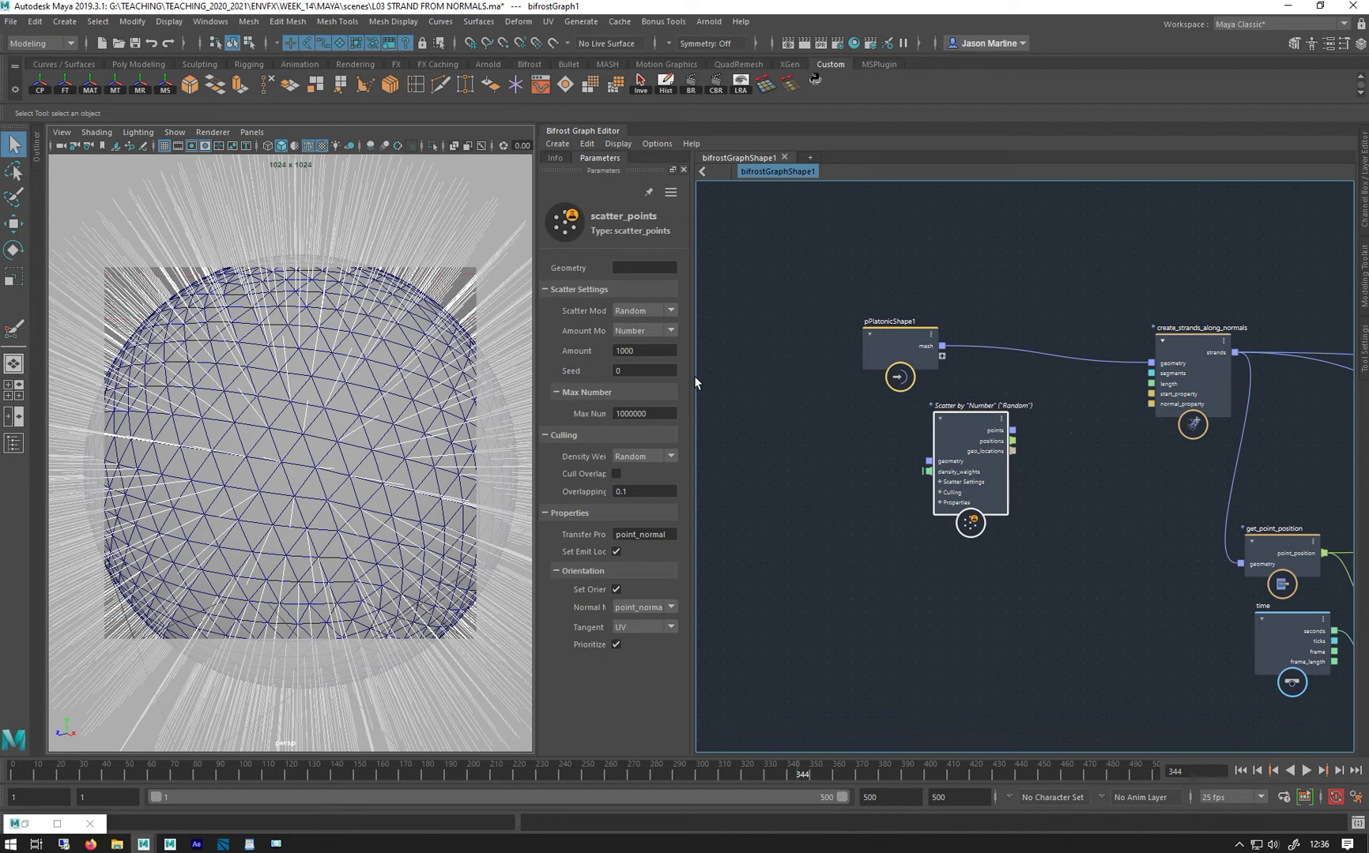
Step: Widen the parameter area and review the scatter_points Scatter Mode options, keeping Random
left_click_drag(693, 382, 807, 385)
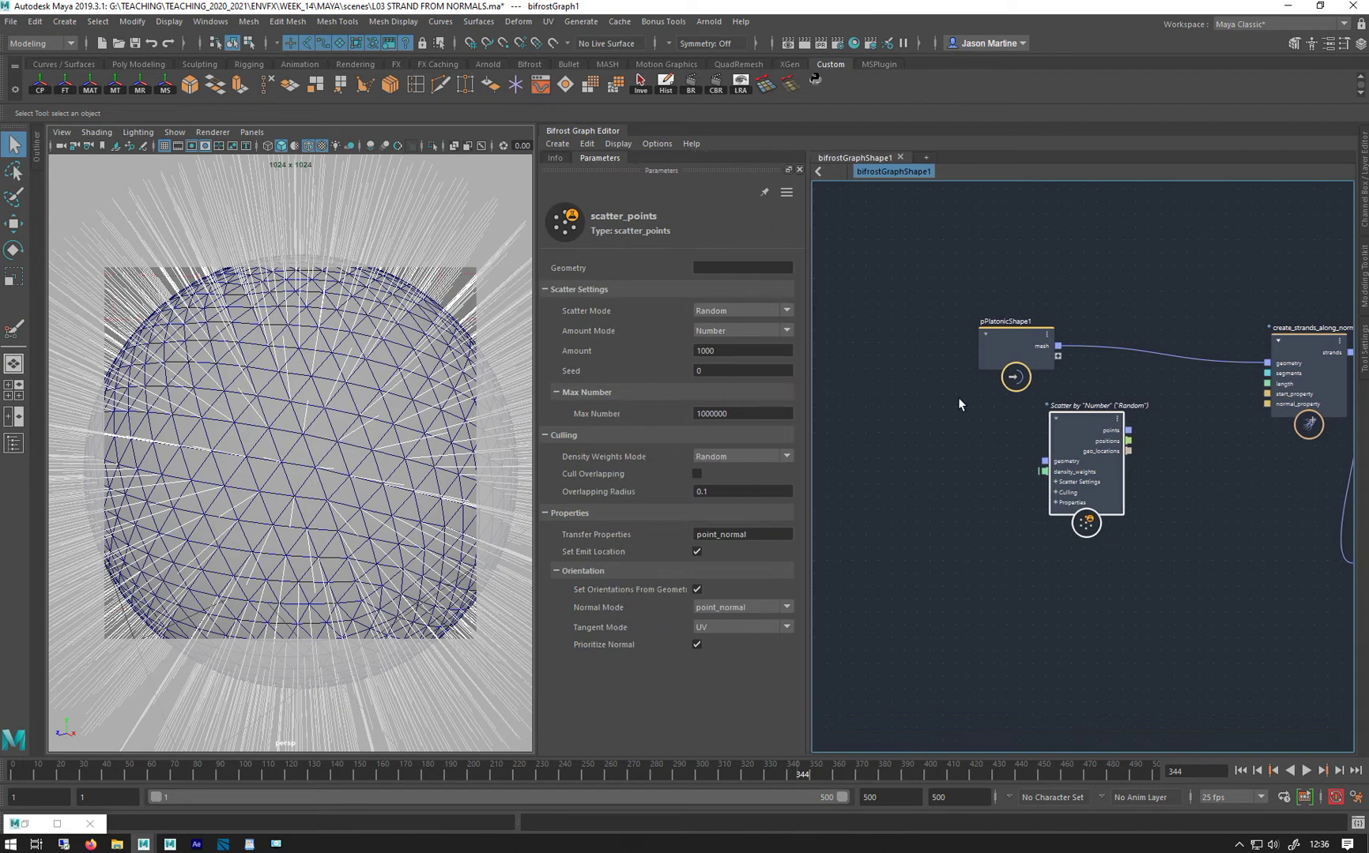
right_click_drag(879, 410, 942, 420, "alt")
middle_click_drag(1025, 414, 782, 355, "alt")
left_click_drag(1055, 346, 1071, 339)
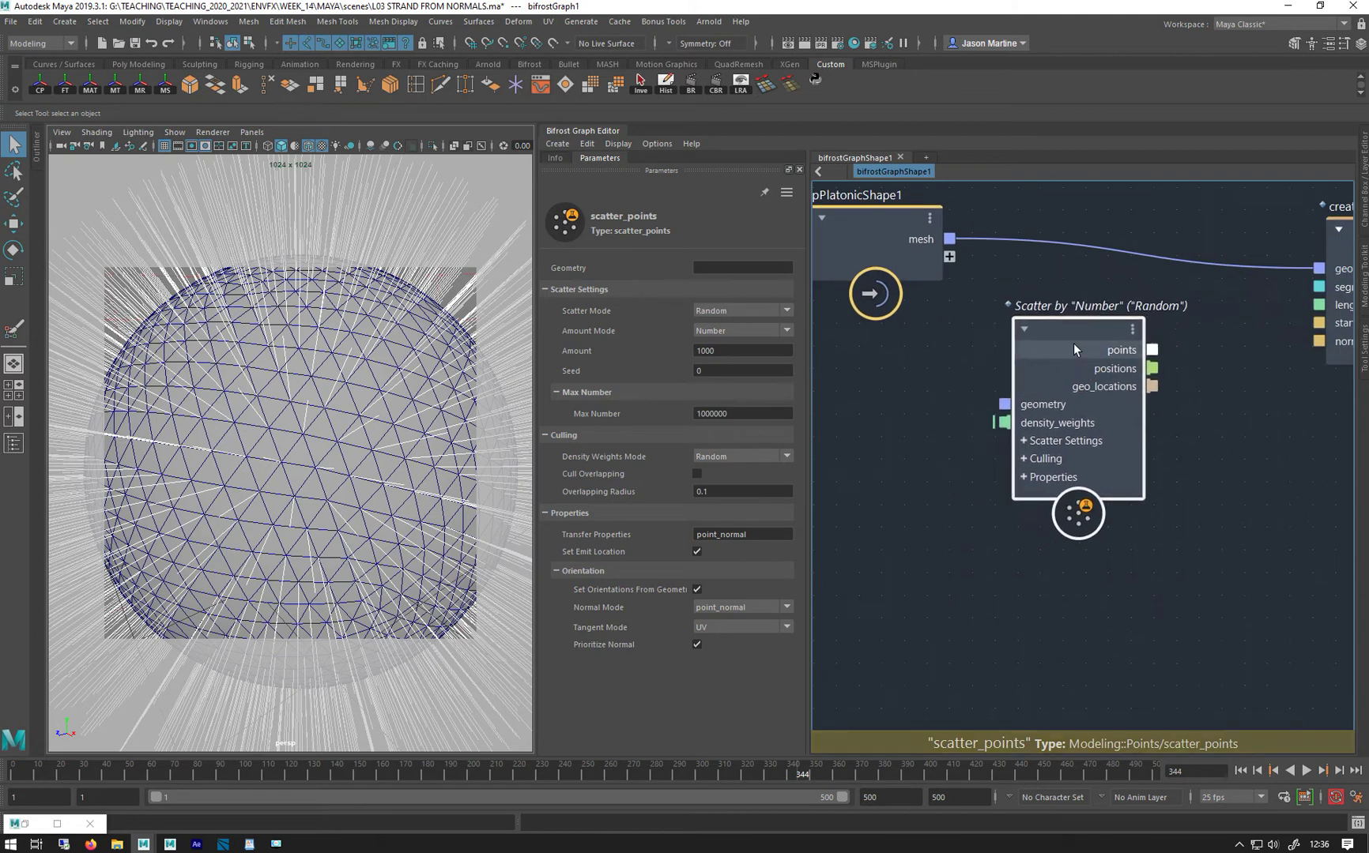
left_click(713, 314)
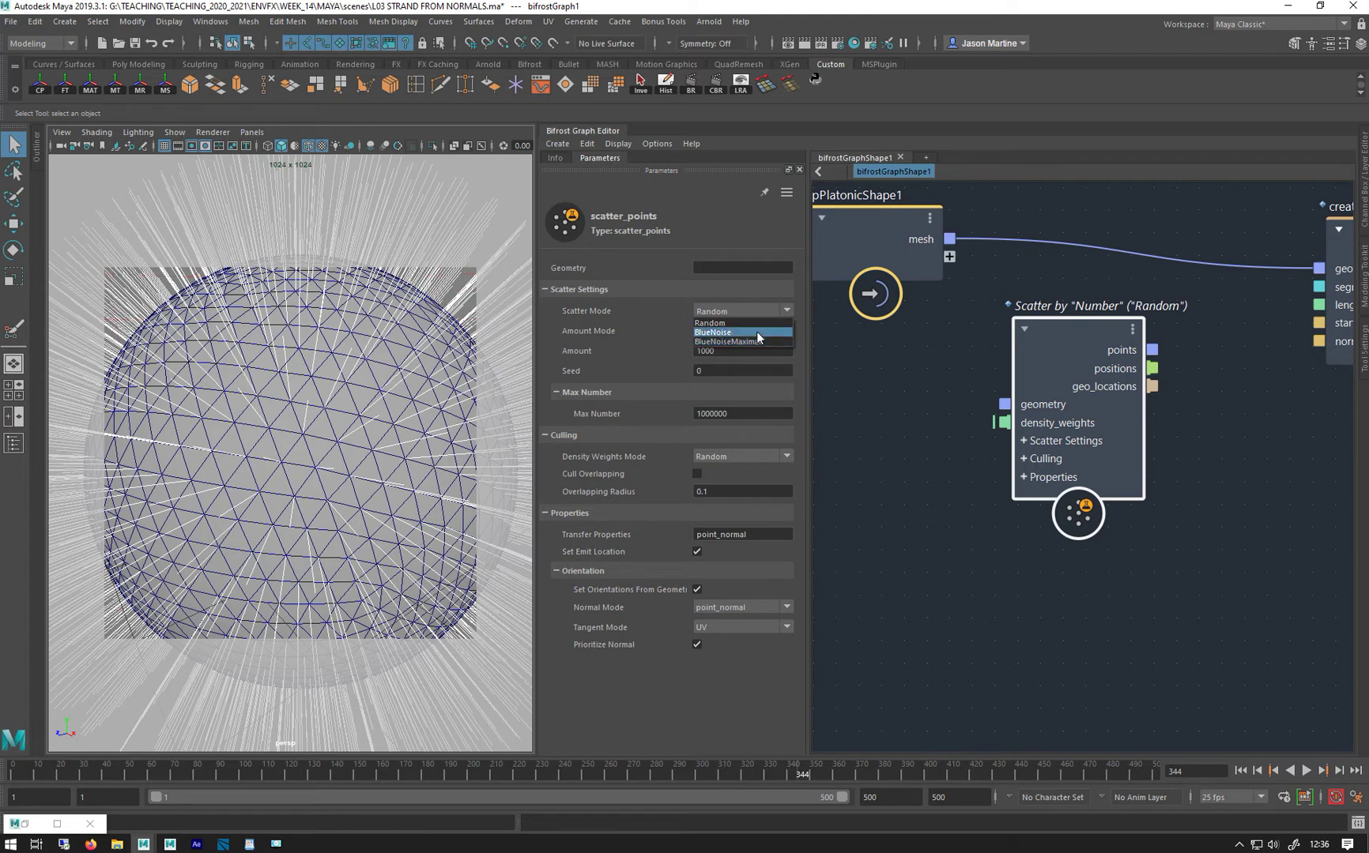
left_click(735, 322)
Step: Connect the pPlatonicShape1 mesh to the scatter_points geometry input and disconnect it from create_strands_along_normals
left_click_drag(1035, 366, 1057, 345)
left_click_drag(949, 239, 1028, 381)
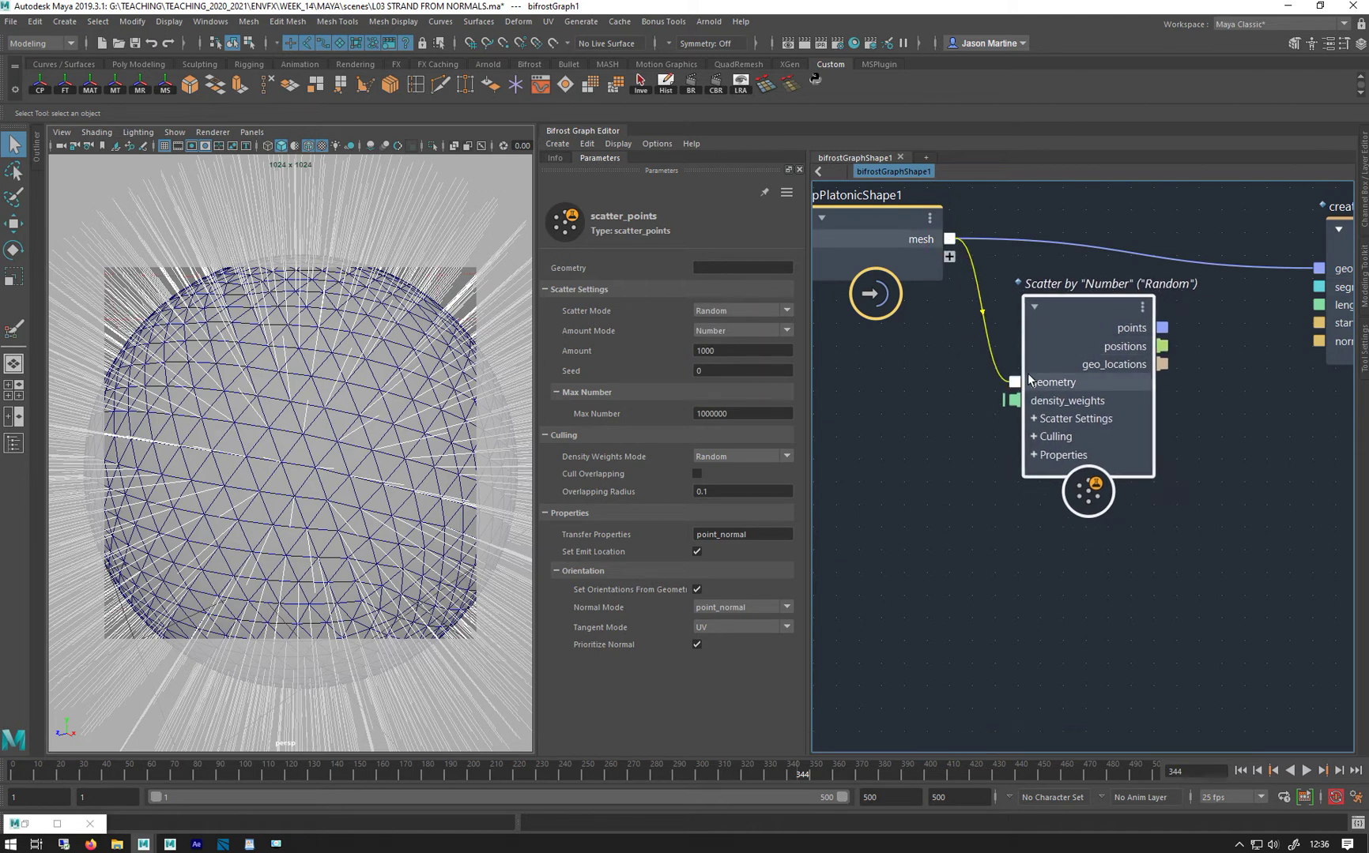
middle_click_drag(1245, 360, 1102, 360, "alt")
left_click_drag(979, 401, 966, 457)
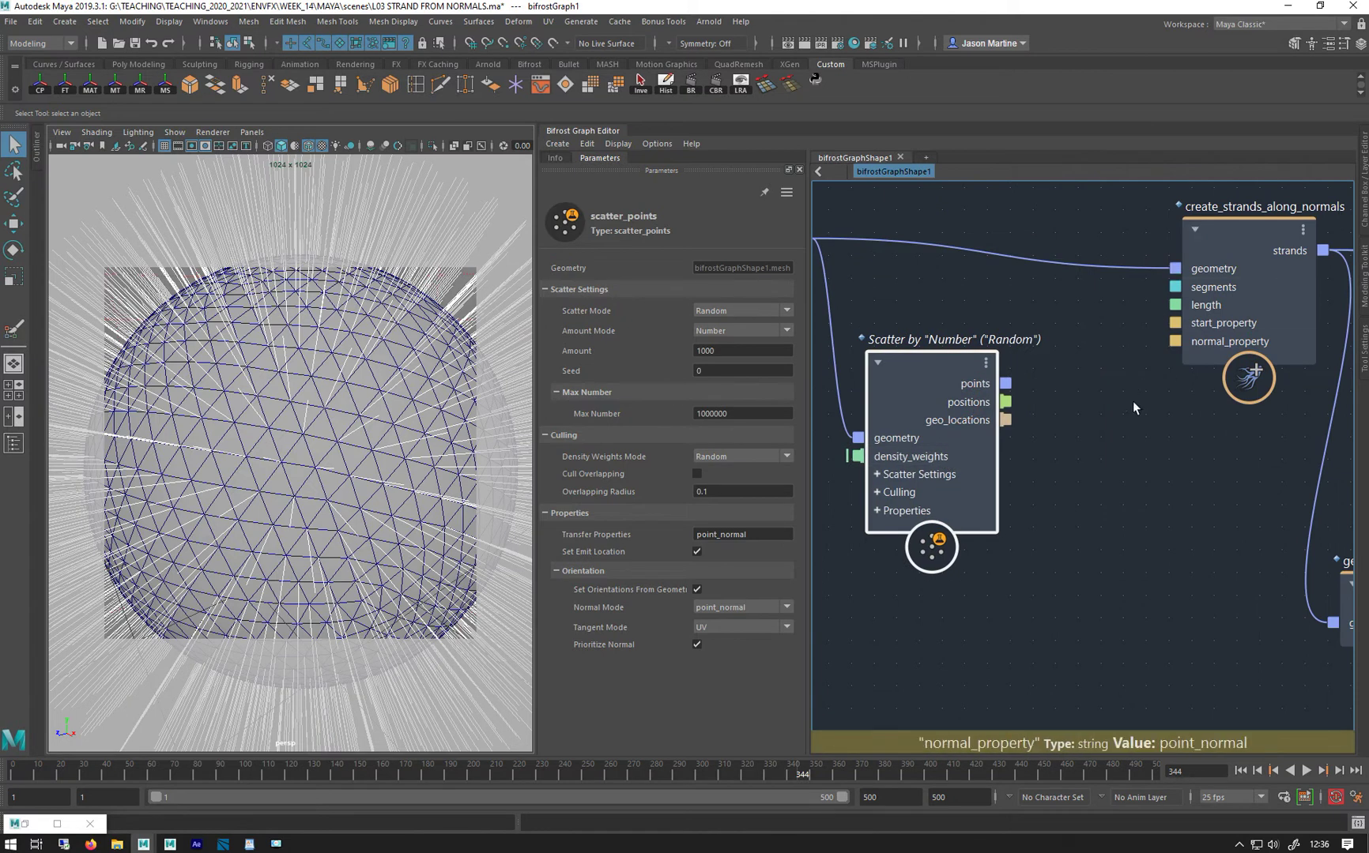
left_click(1120, 429)
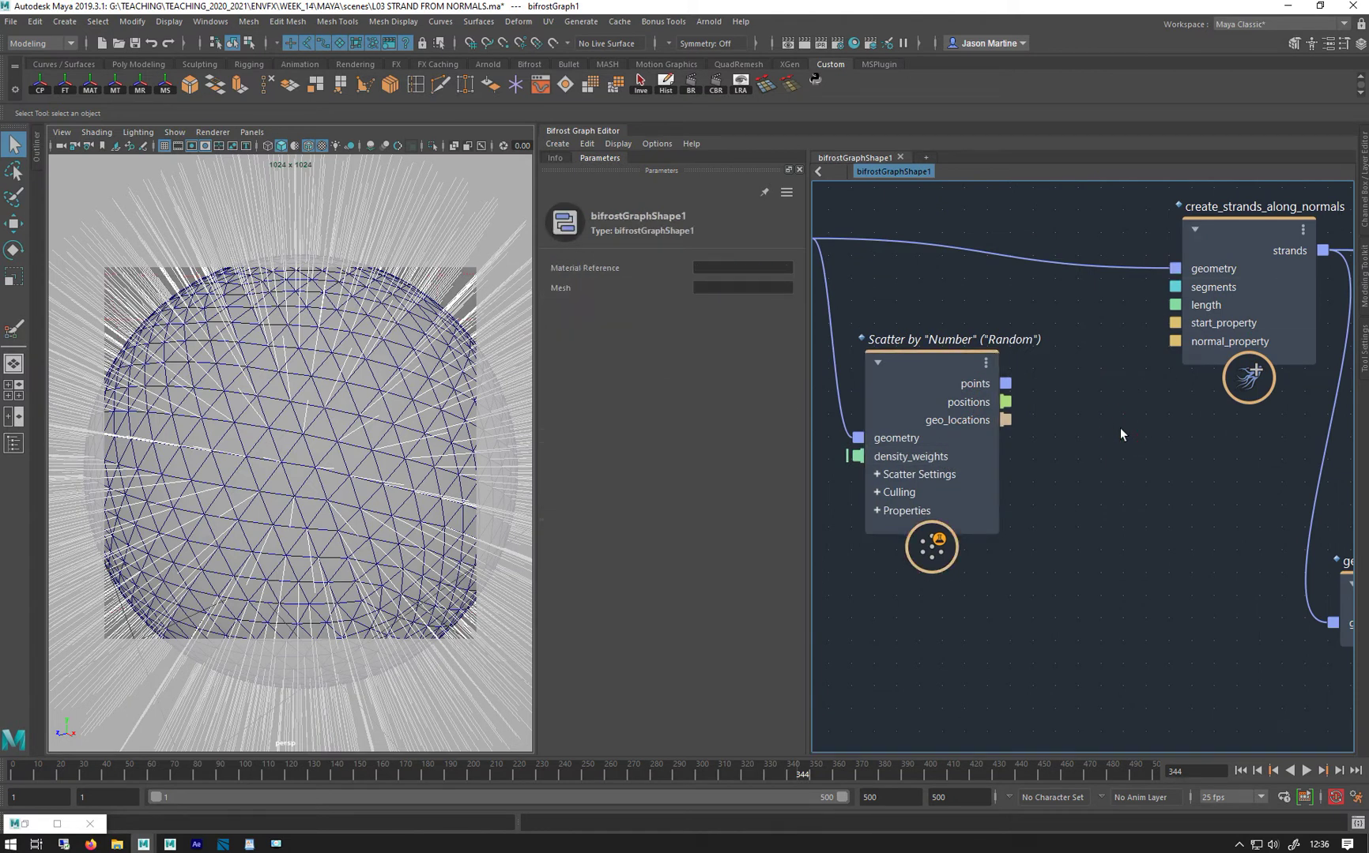
left_click_drag(1143, 268, 1039, 221)
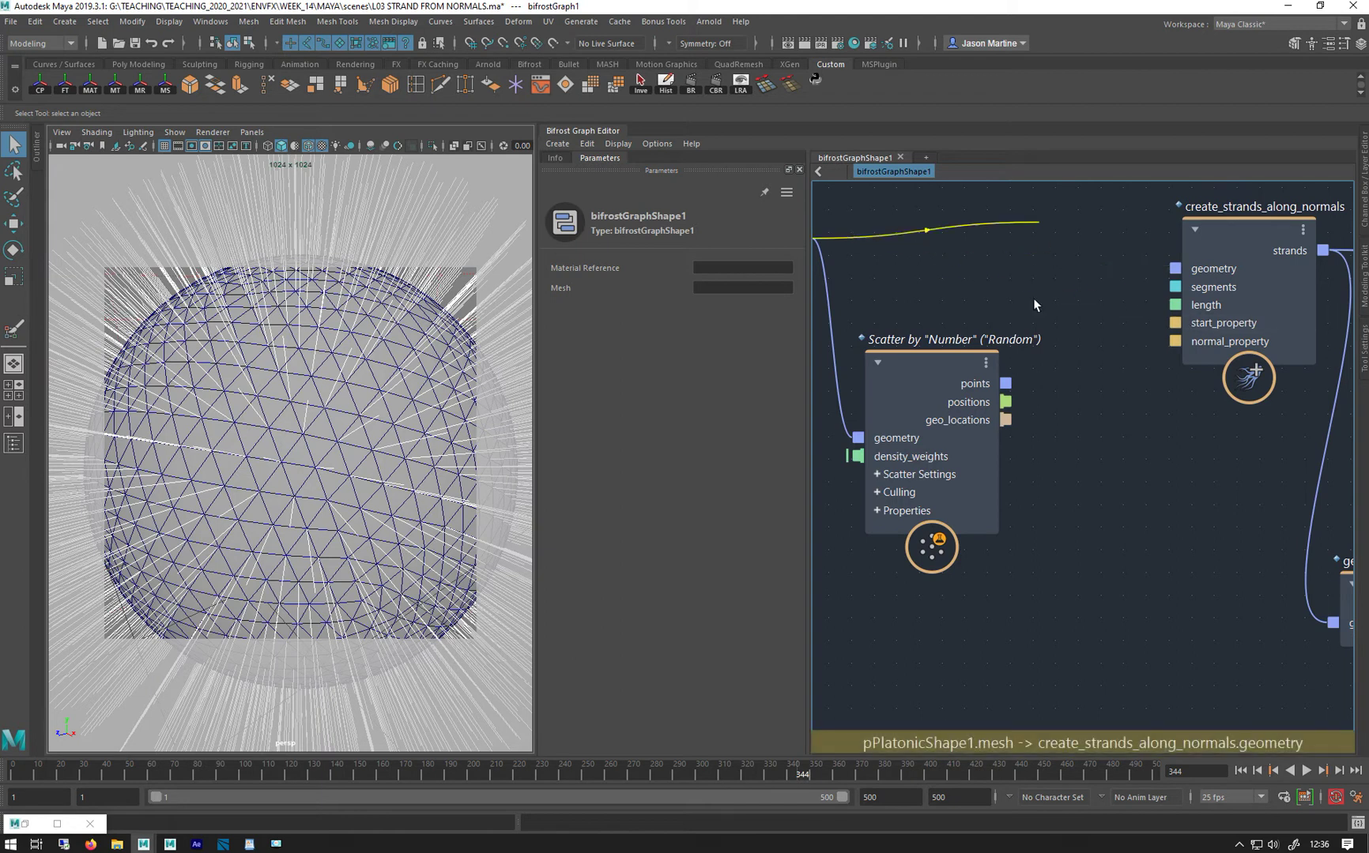
Step: Add a terminal node and place it below create_strands_along_normals
key("Tab")
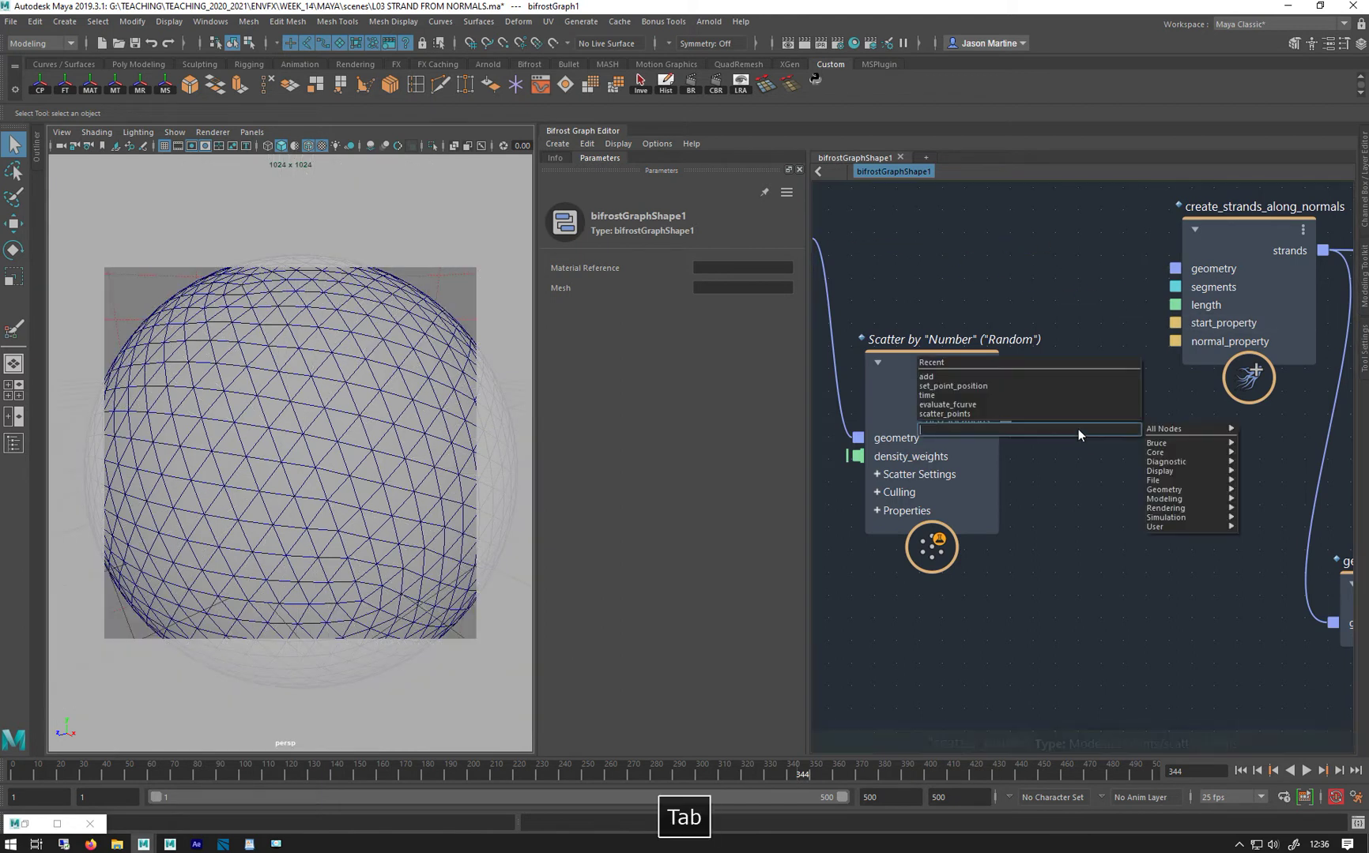
type("term")
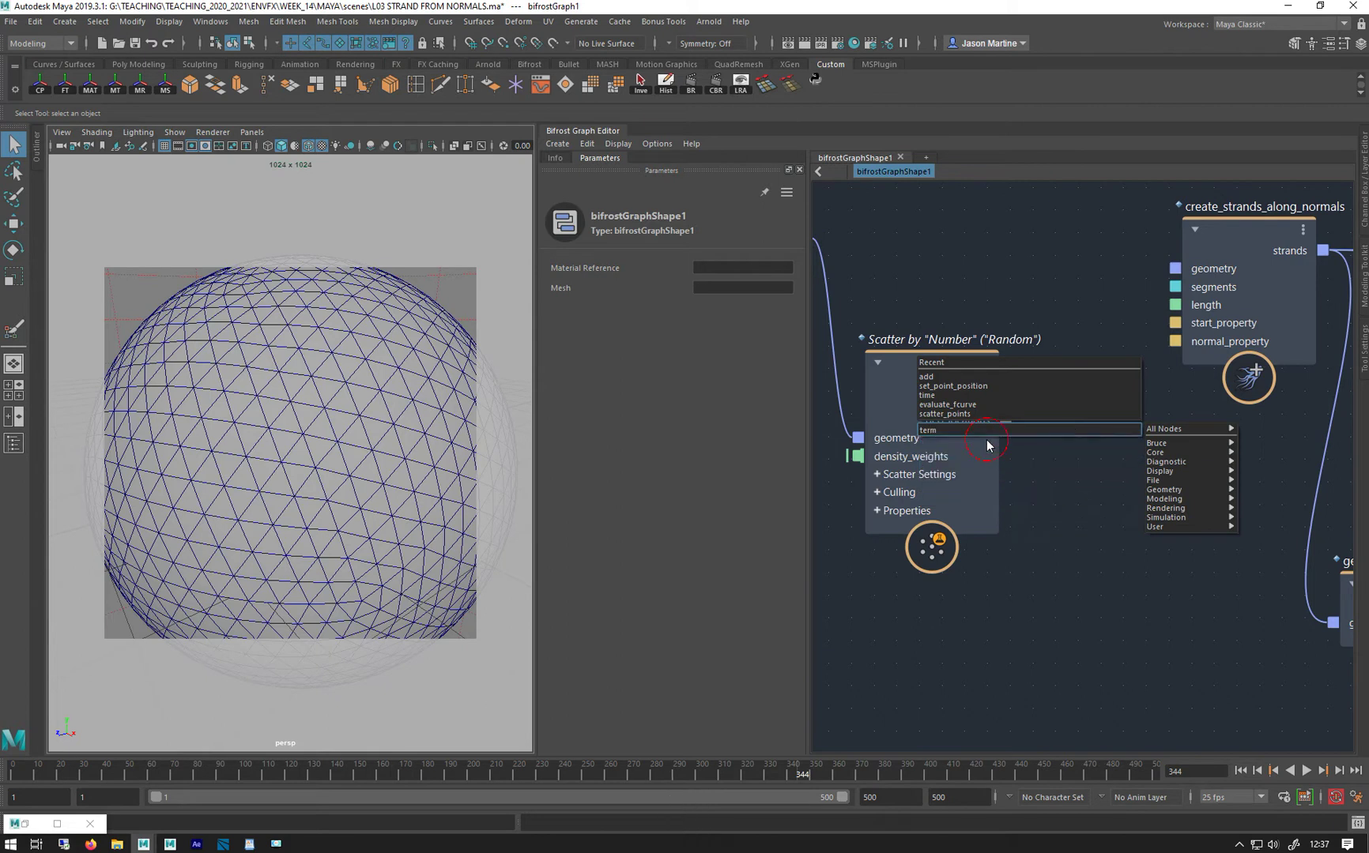
left_click(986, 440)
left_click_drag(1110, 468, 1175, 443)
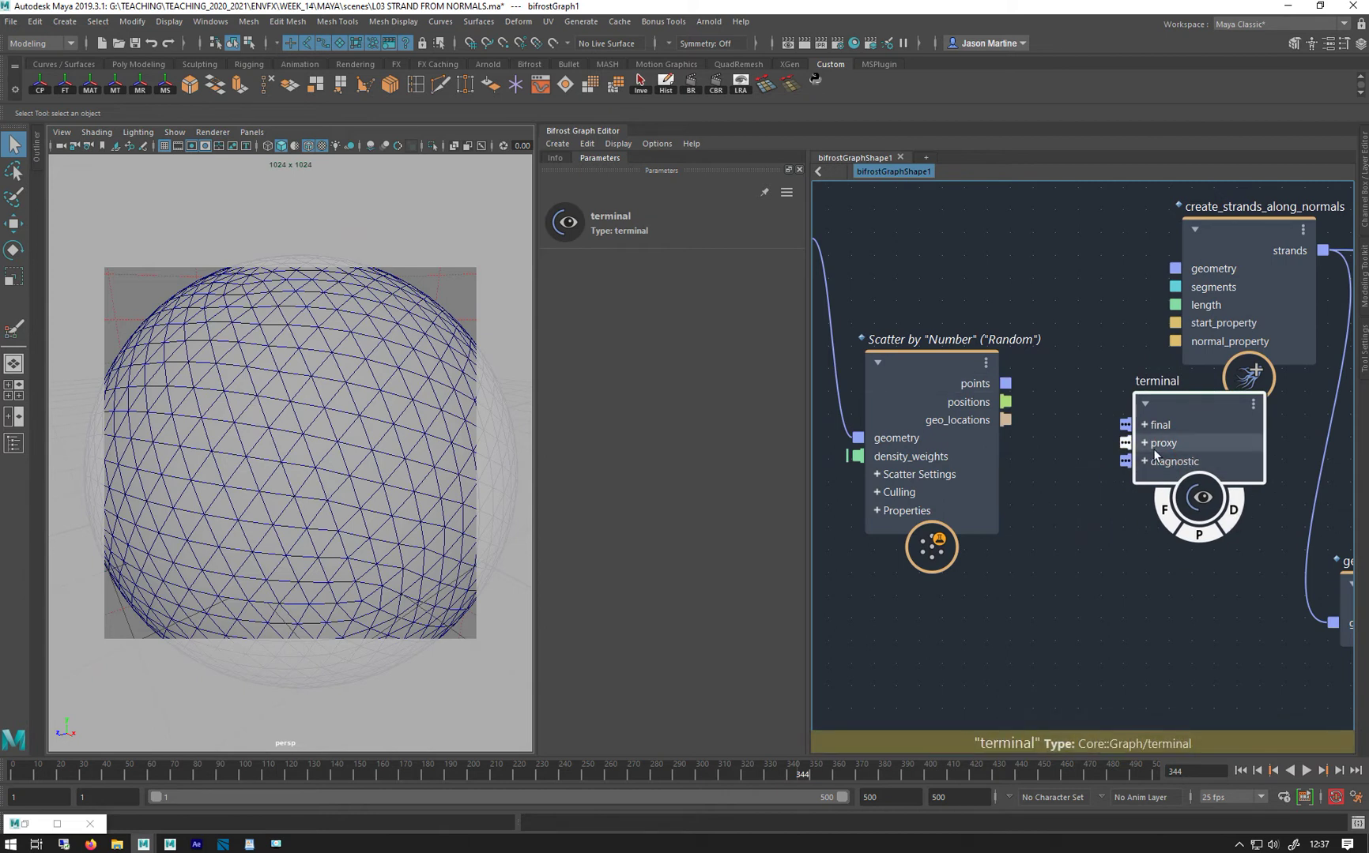
left_click_drag(1152, 453, 1151, 490)
left_click(1057, 502)
Step: Add a set_point_shape node, feed it the scattered points, and connect its out_points to the terminal's diagnostic input
key("Tab")
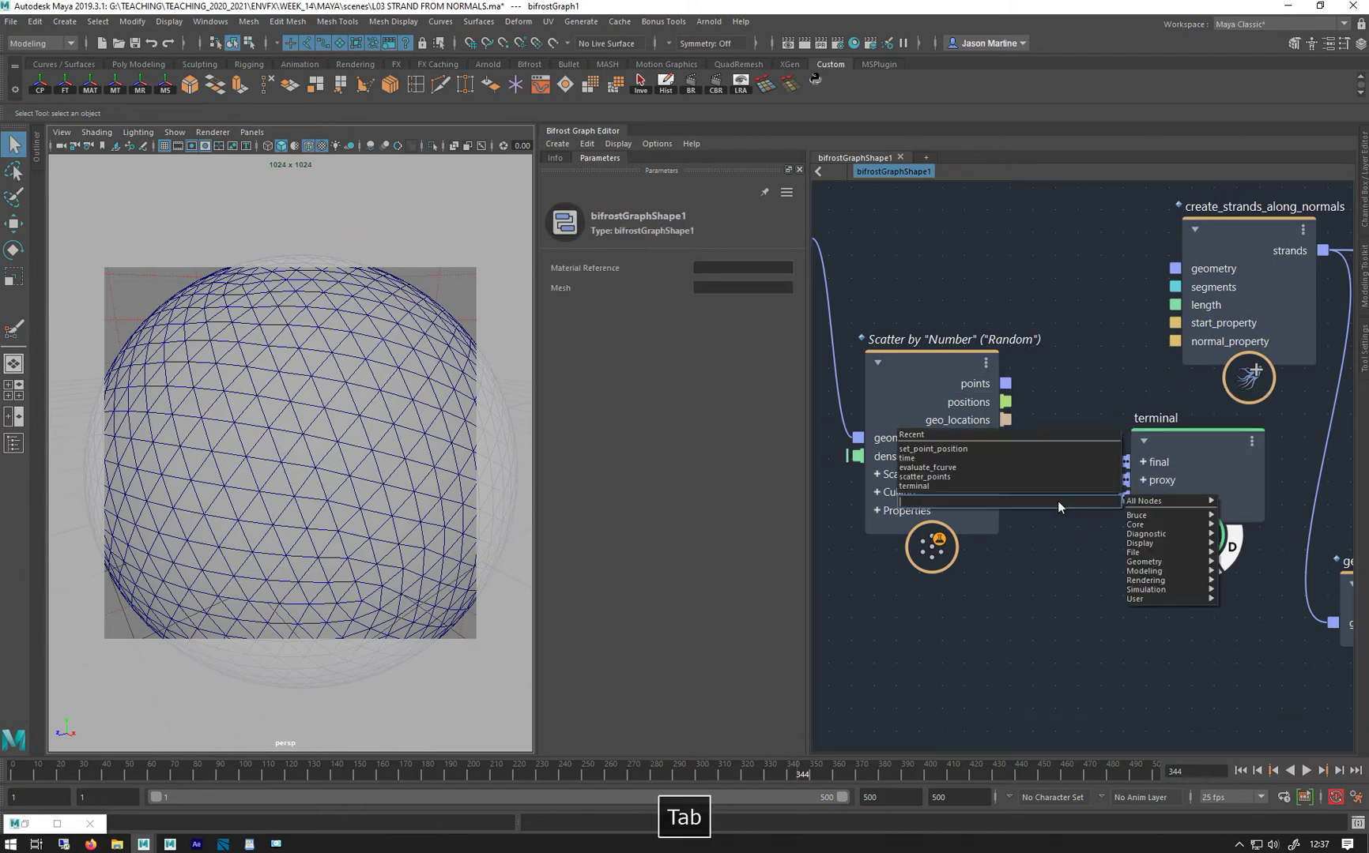
type("sps")
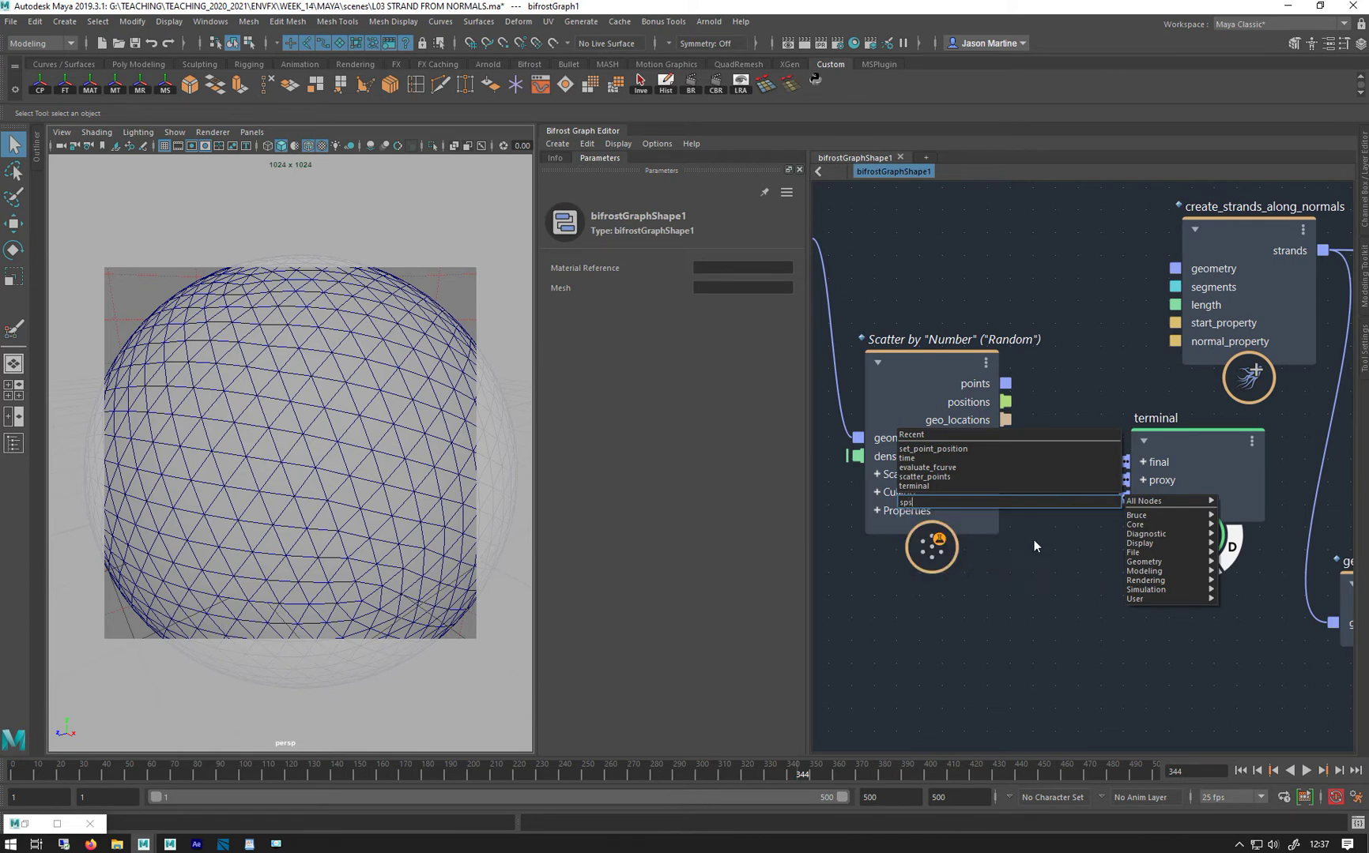
left_click(983, 550)
left_click_drag(1005, 384, 1038, 599)
left_click_drag(1119, 581, 1133, 500)
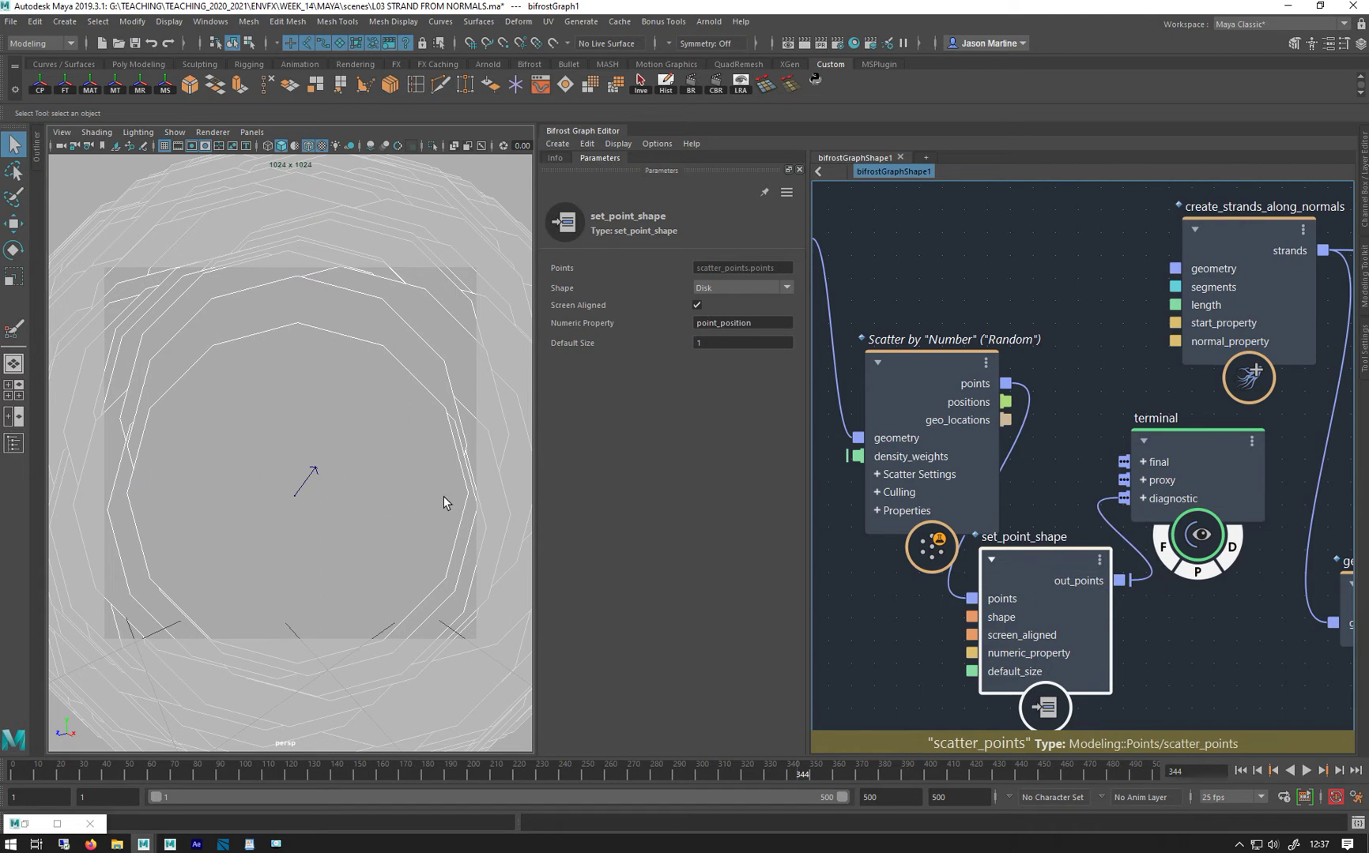
Step: Set the set_point_shape default size to 0.05 and its shape to Sphere
left_click_drag(714, 342, 624, 337)
type(".1")
key("Return")
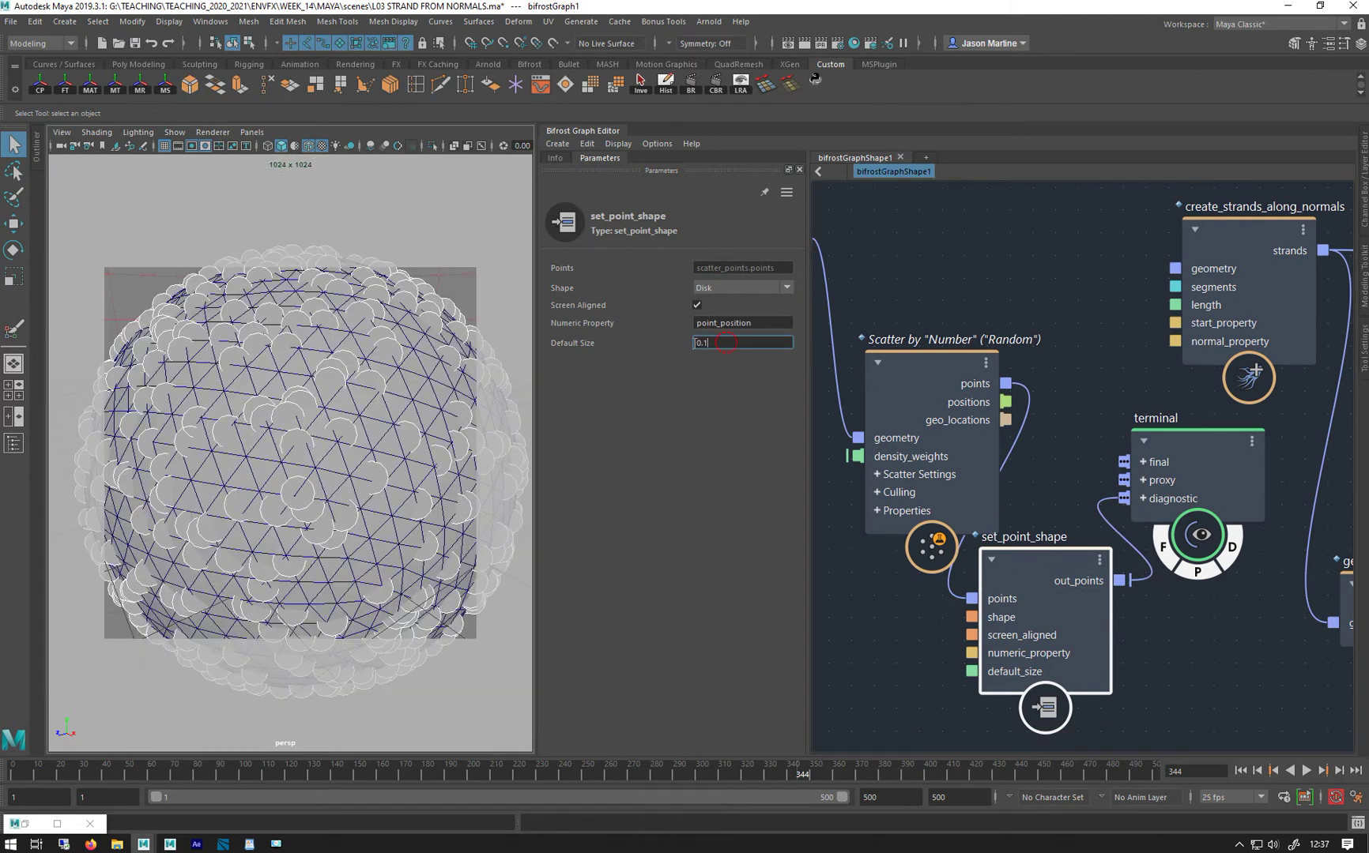
type(".05")
key("Return")
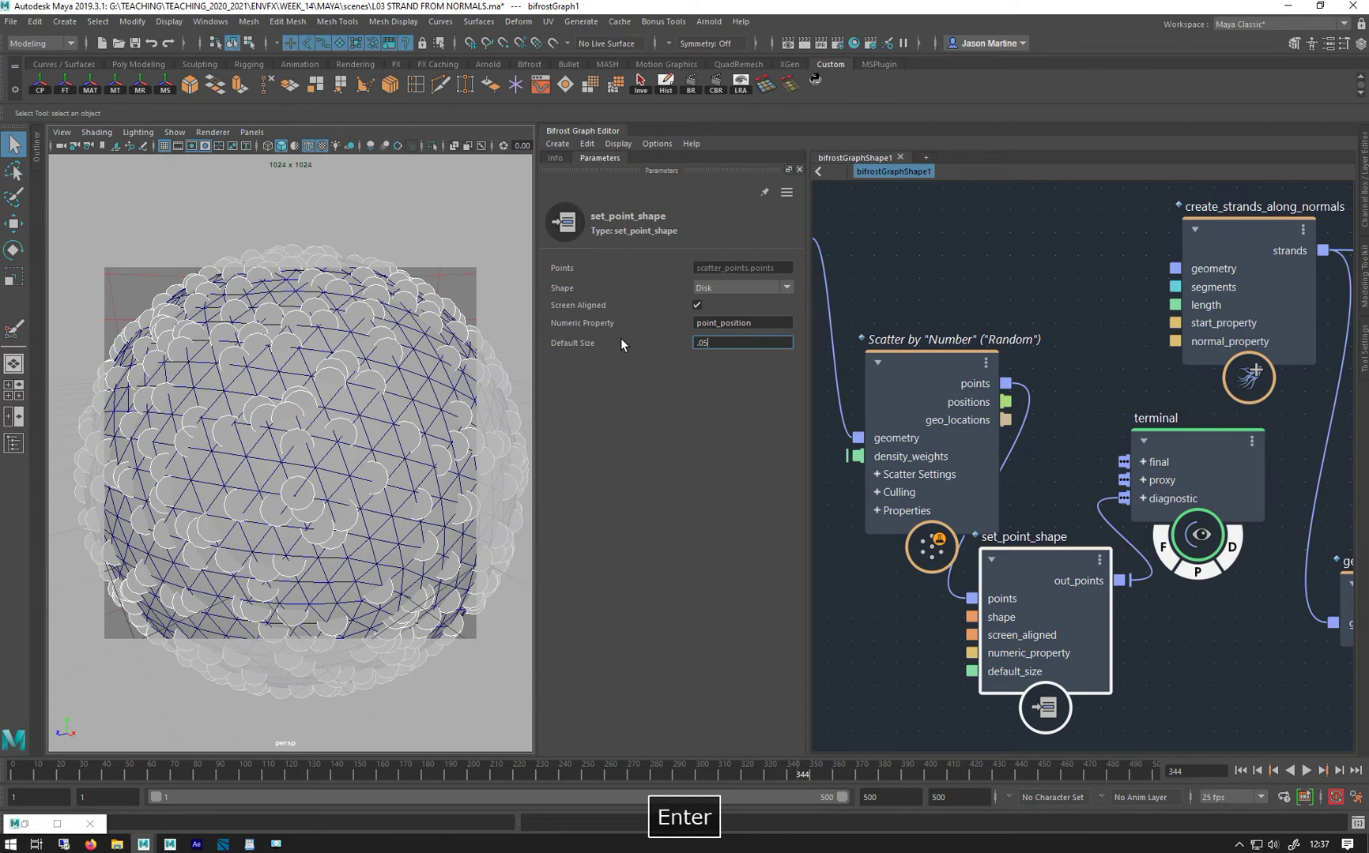
left_click(743, 288)
left_click(724, 346)
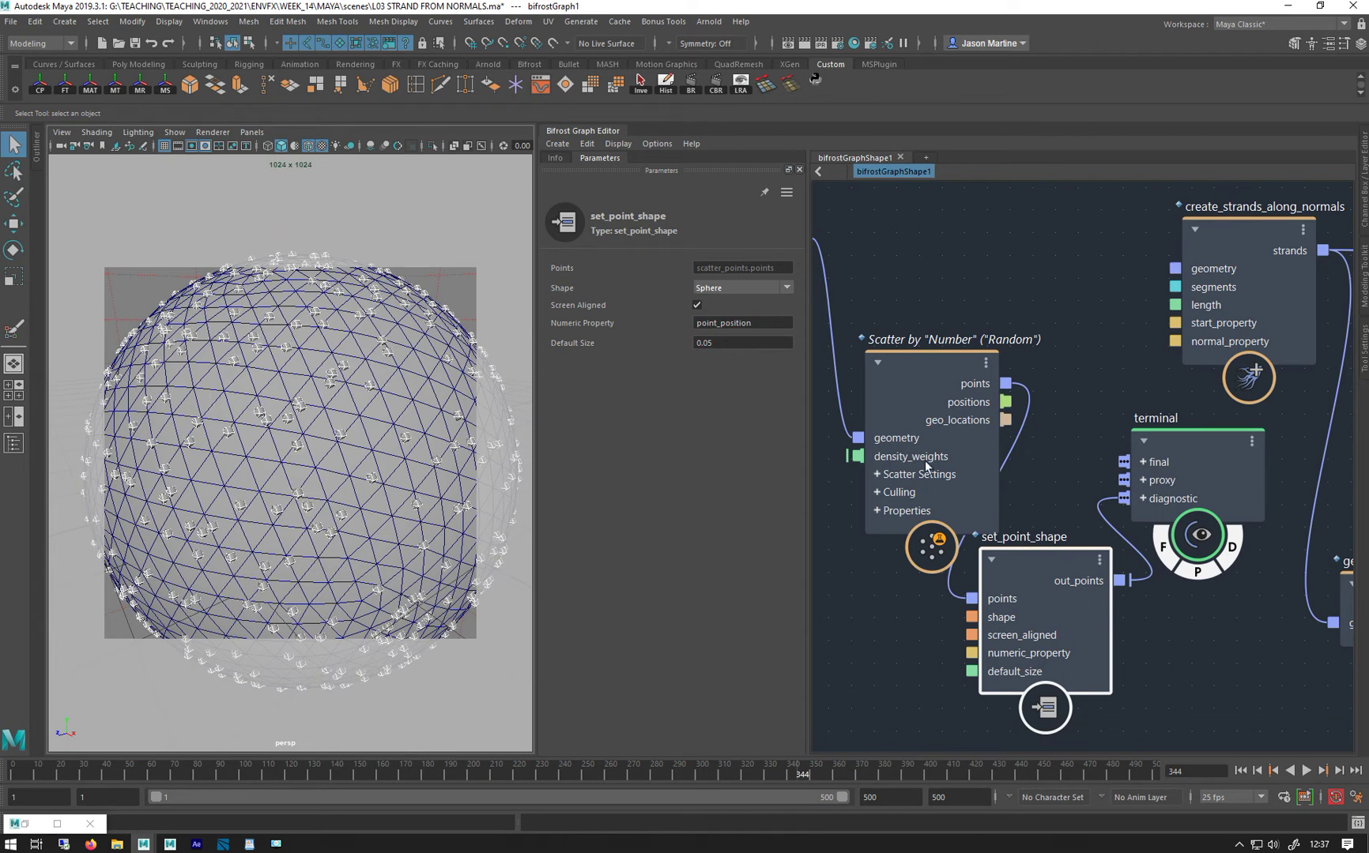
Step: Reposition the set_point_shape and scatter_points nodes so they do not overlap
middle_click_drag(1047, 358, 1158, 298, "alt")
left_click_drag(1130, 504, 1165, 530)
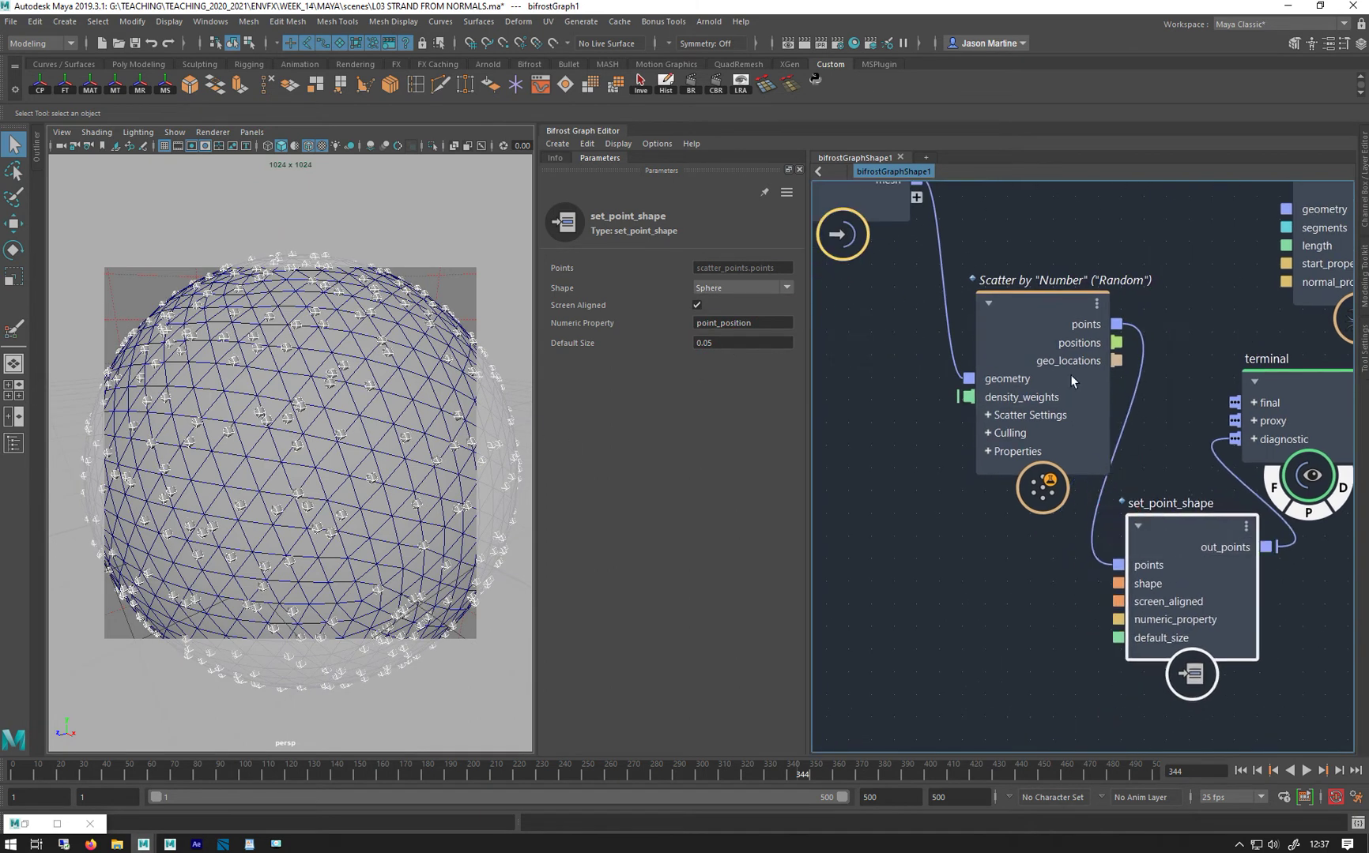
left_click_drag(1070, 374, 1056, 405)
Step: Inspect the scattered spheres up close on the mesh and set the scatter_points Scatter Mode to BlueNoise
left_click_drag(230, 445, 236, 404, "alt")
left_click(230, 379)
left_click(137, 308)
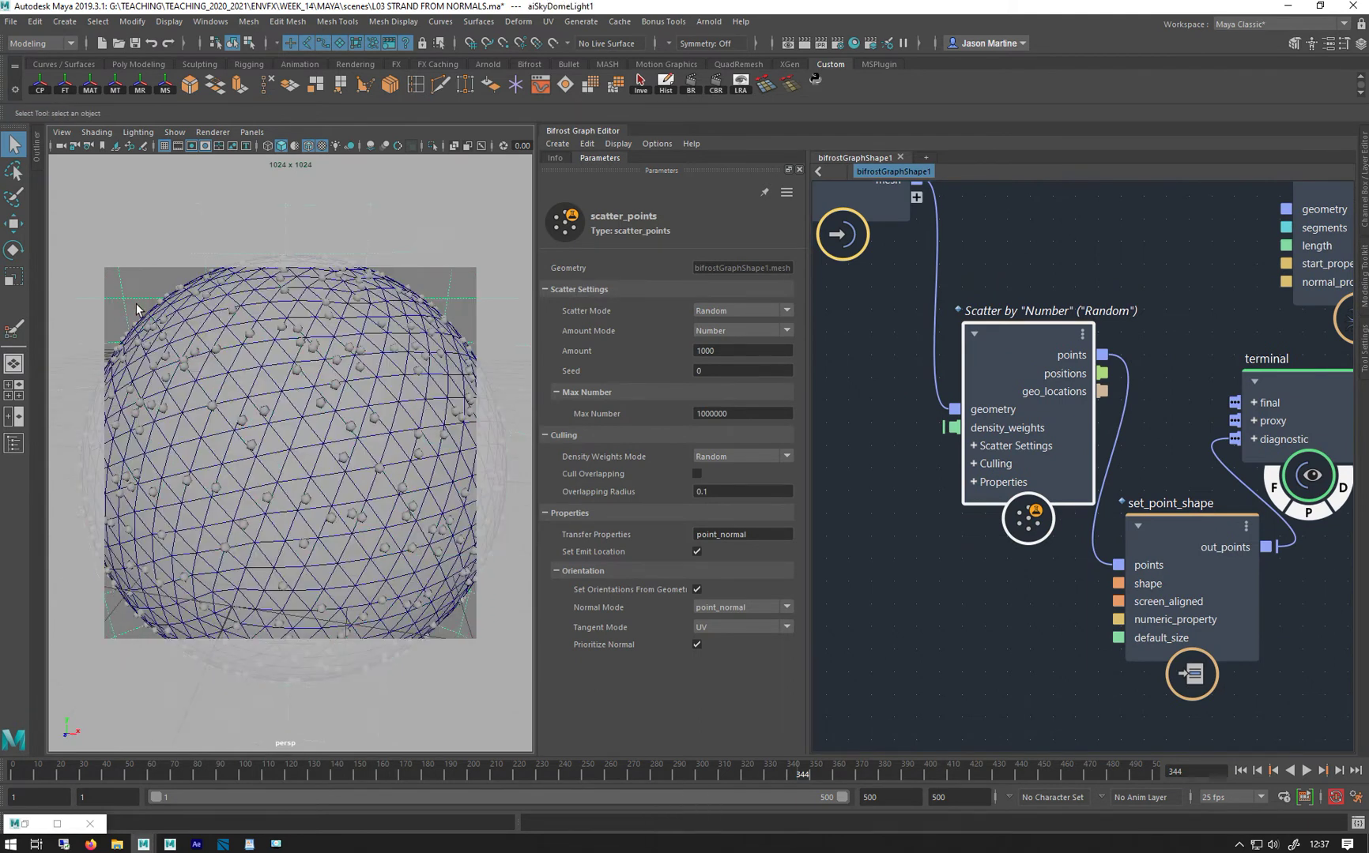
right_click_drag(135, 490, 279, 448, "alt")
left_click_drag(312, 405, 474, 410, "alt")
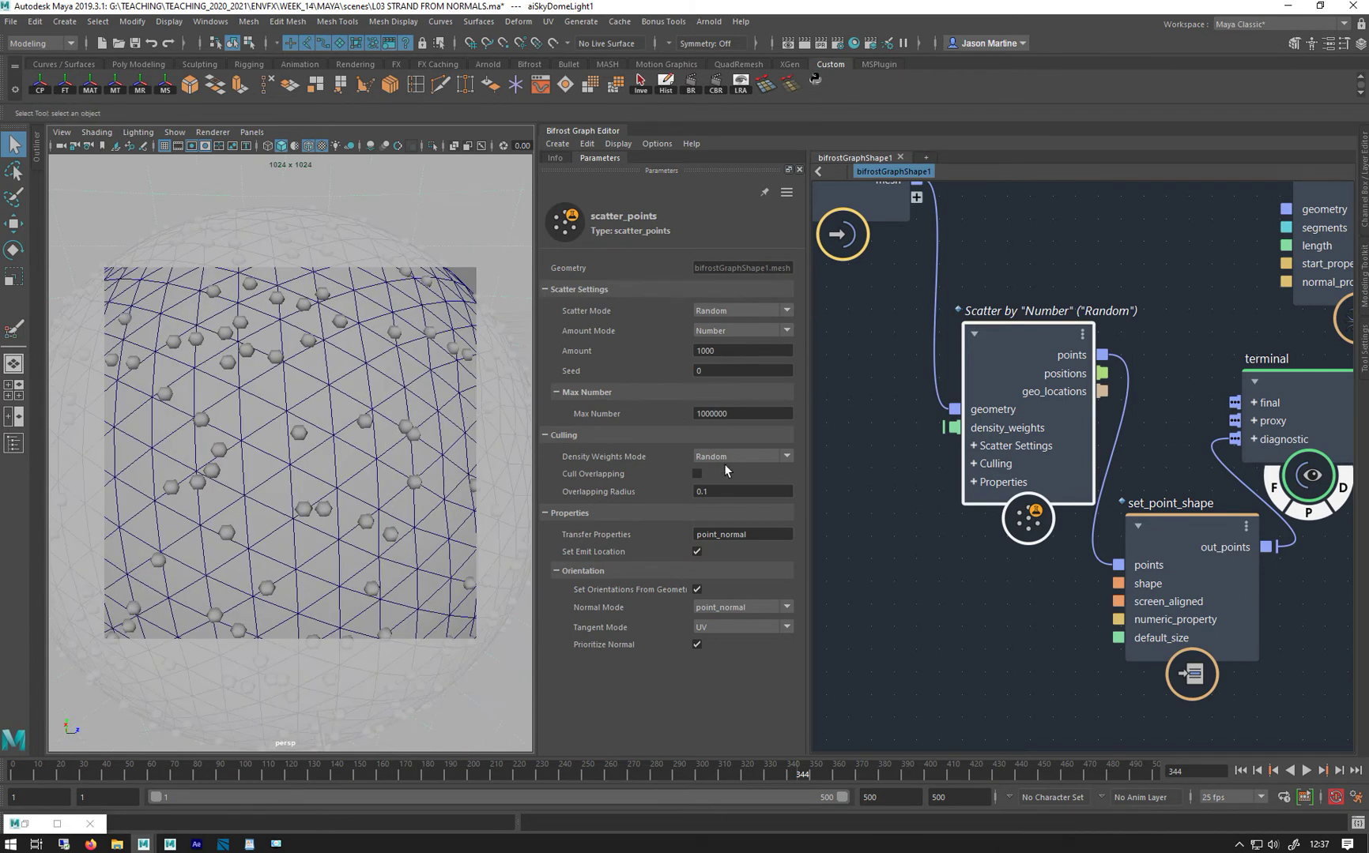
left_click(707, 307)
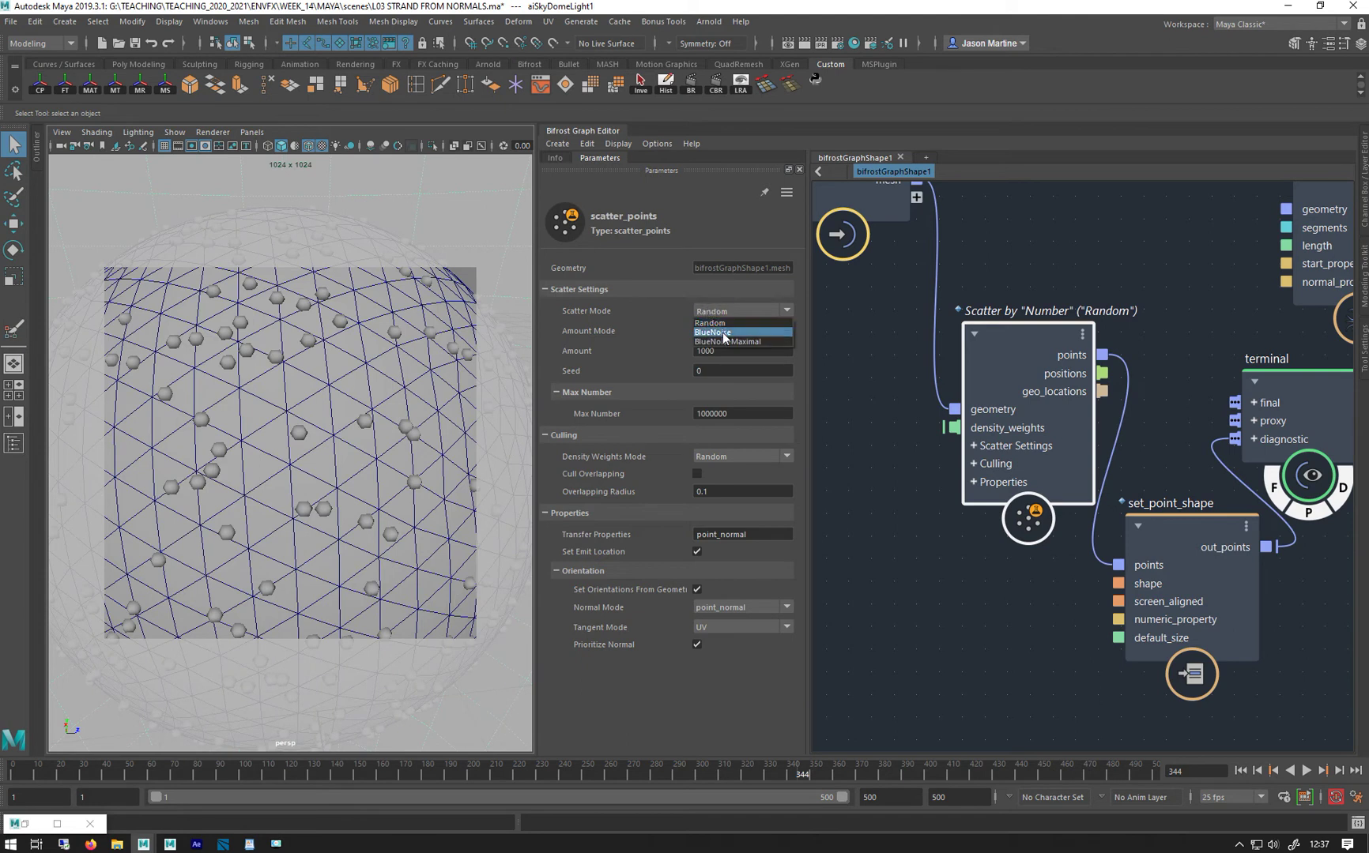
left_click(722, 332)
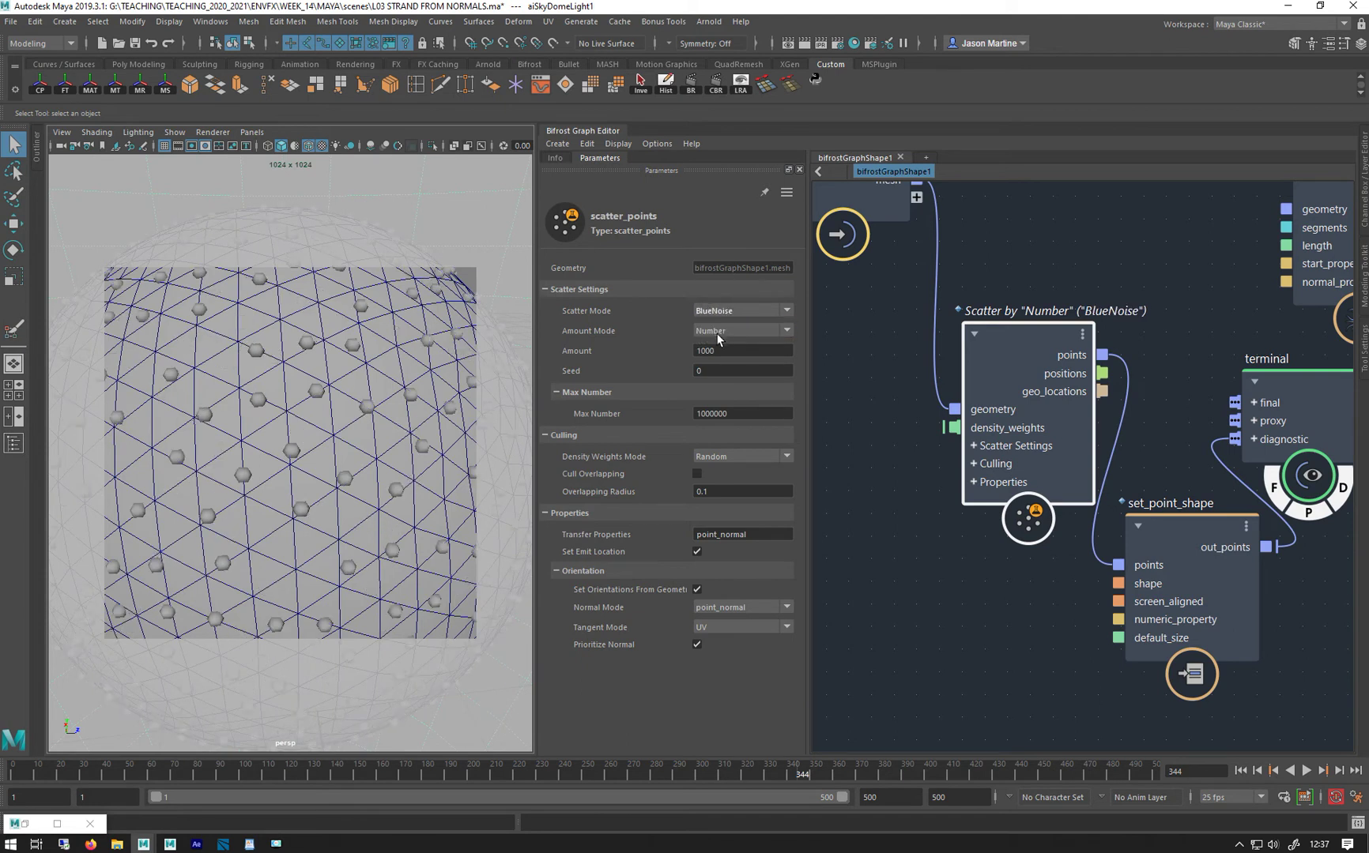
Step: Set the scatter_points Scatter Mode to BlueNoiseMaximal and inspect the point distribution over the whole sphere
left_click_drag(220, 463, 459, 464, "alt")
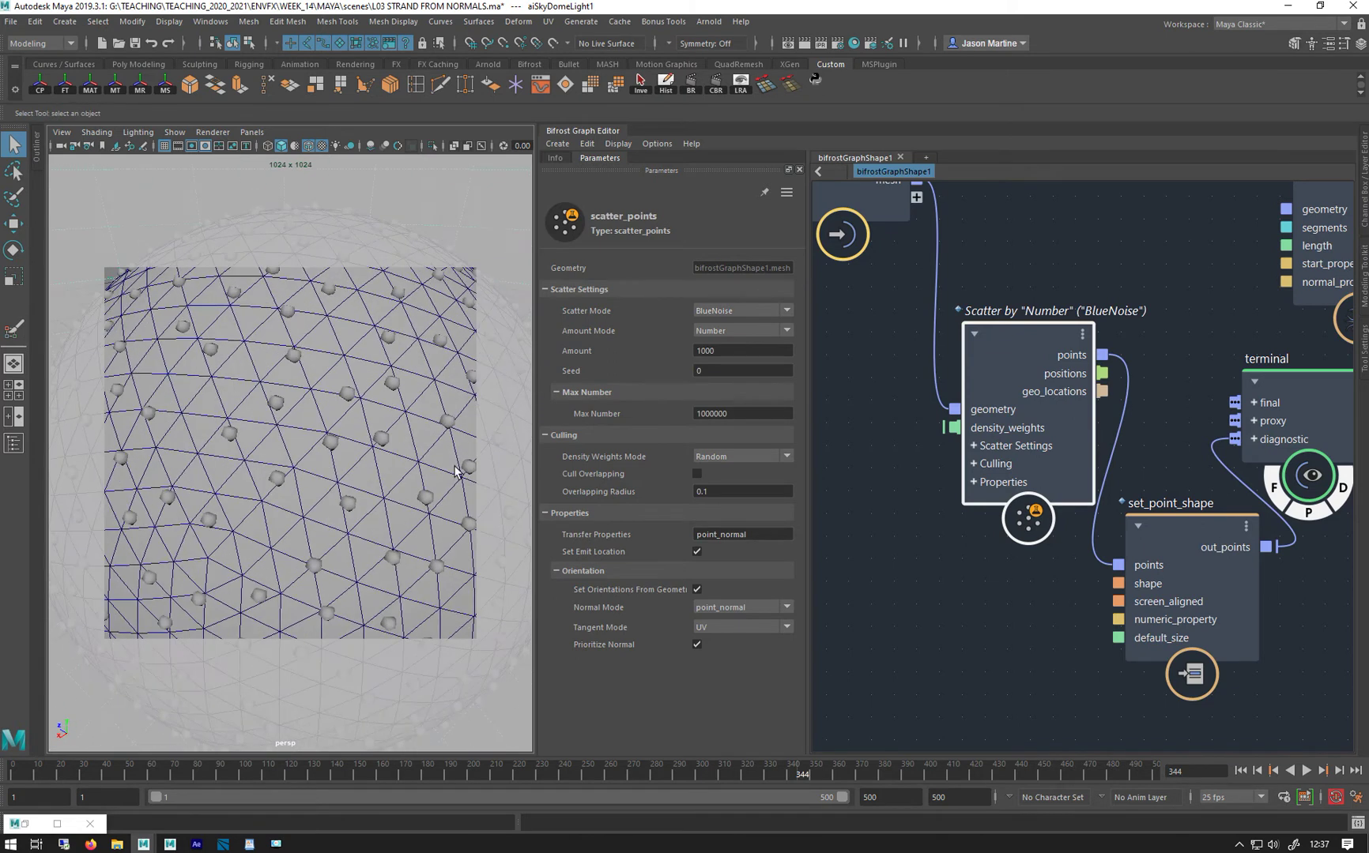
left_click(699, 310)
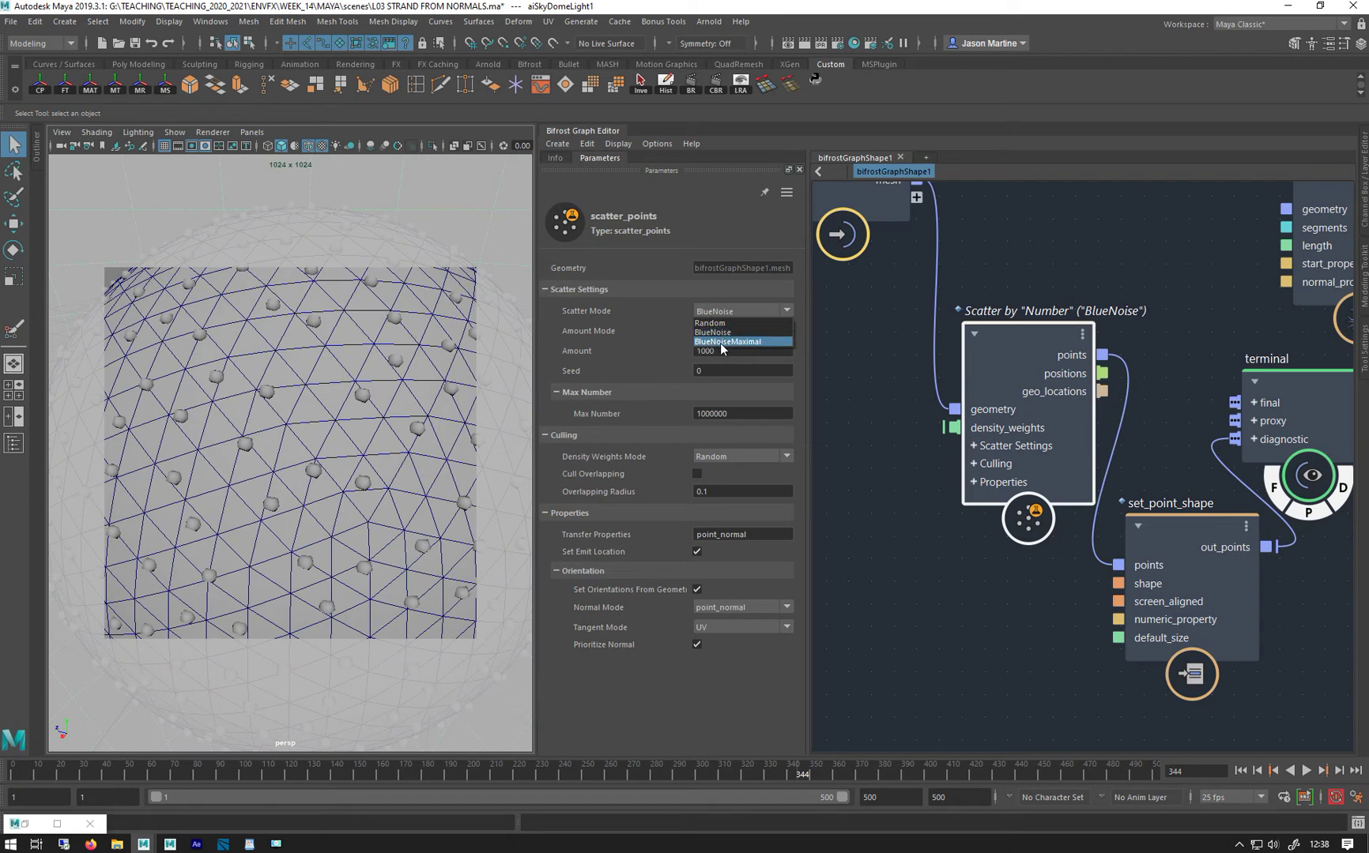
left_click(720, 343)
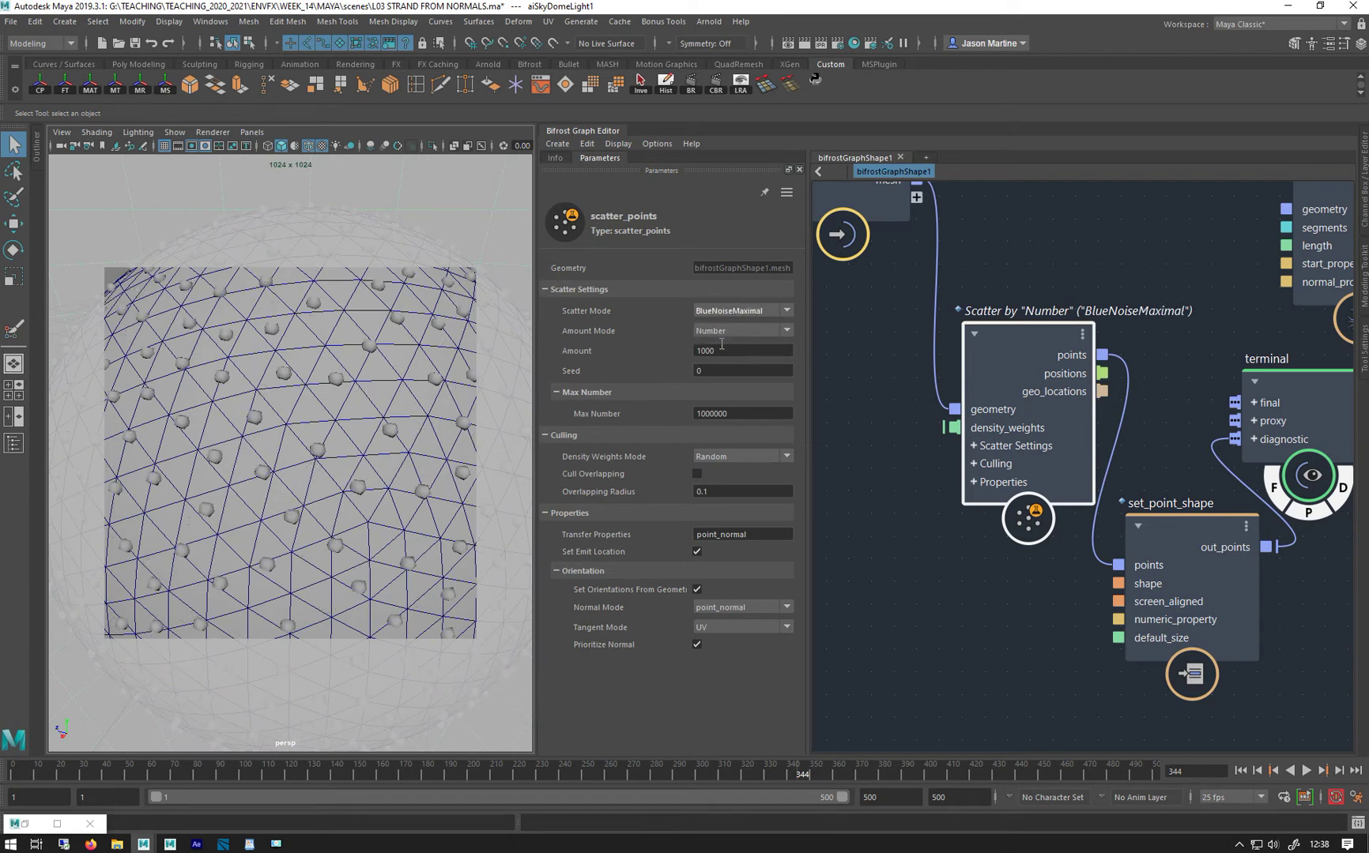
left_click_drag(185, 469, 267, 363, "alt")
right_click_drag(269, 363, 216, 363, "alt")
left_click_drag(216, 363, 251, 507, "alt")
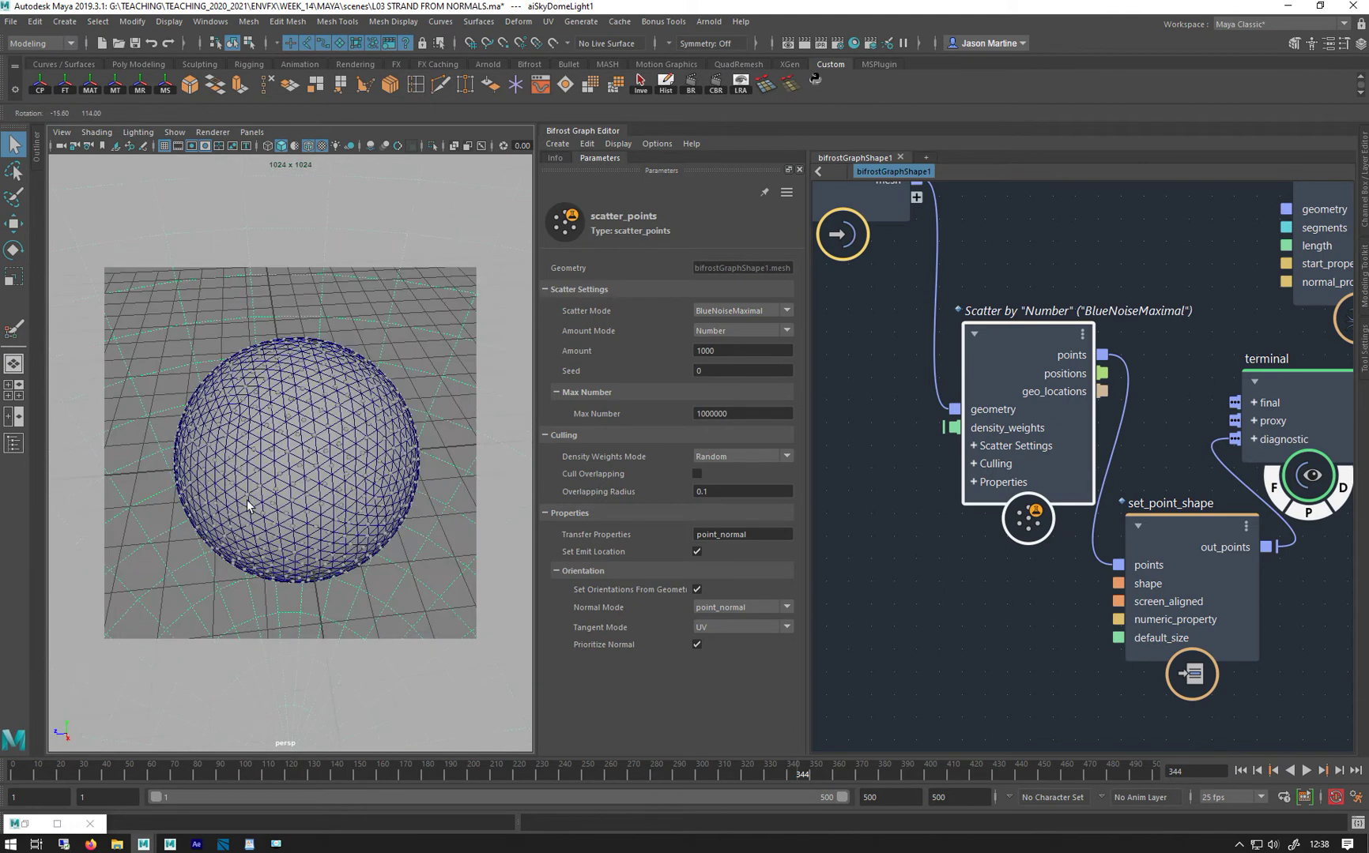
Step: Select the Bifrost graph's scattered points on the sphere in the viewport
left_click(268, 456)
left_click(267, 450)
left_click(270, 450)
left_click(272, 451)
left_click_drag(277, 435, 279, 403)
left_click(264, 449, "ctrl")
Step: Set the scatter_points Scatter Mode to Random and inspect the points up close
left_click(722, 305)
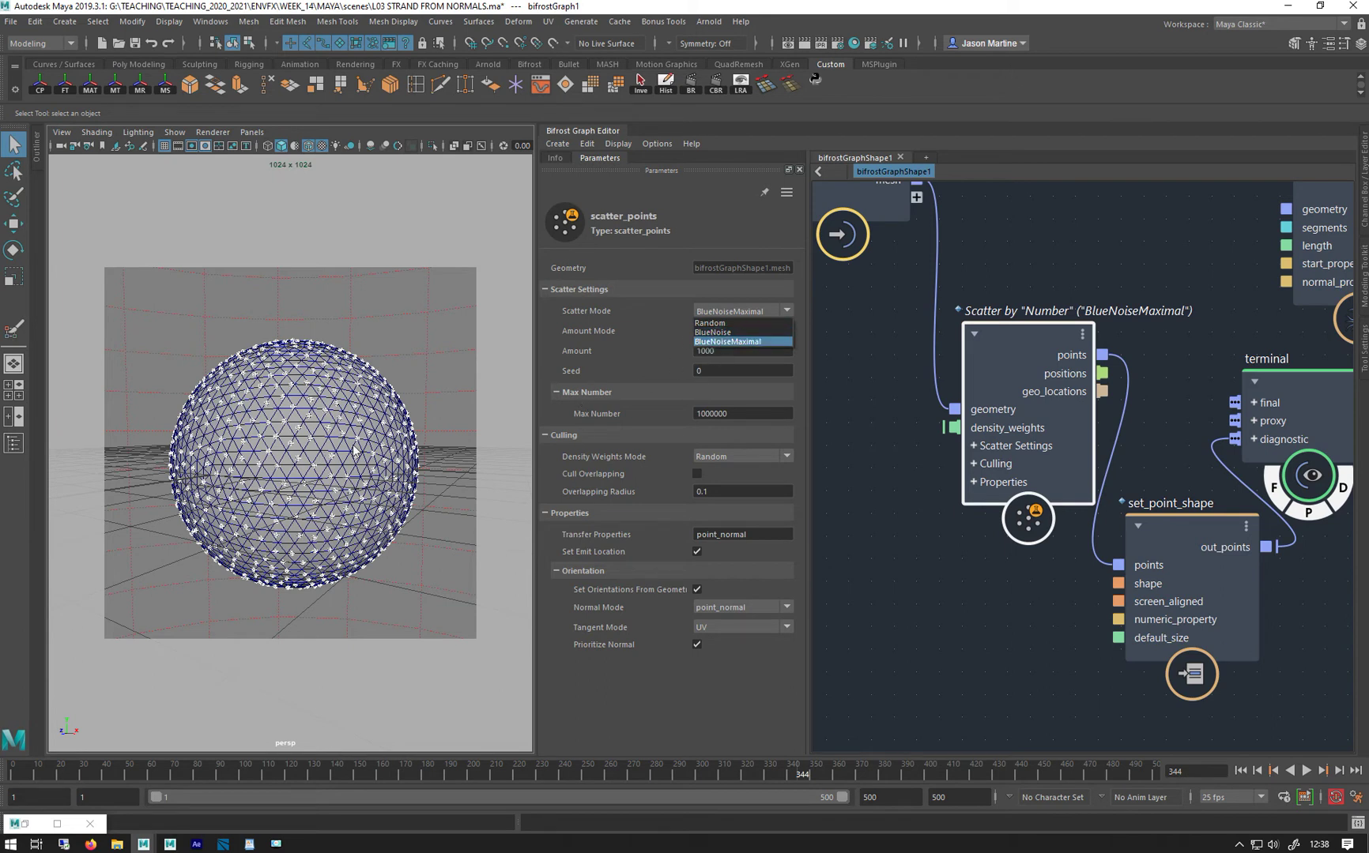
left_click_drag(382, 436, 358, 455, "alt")
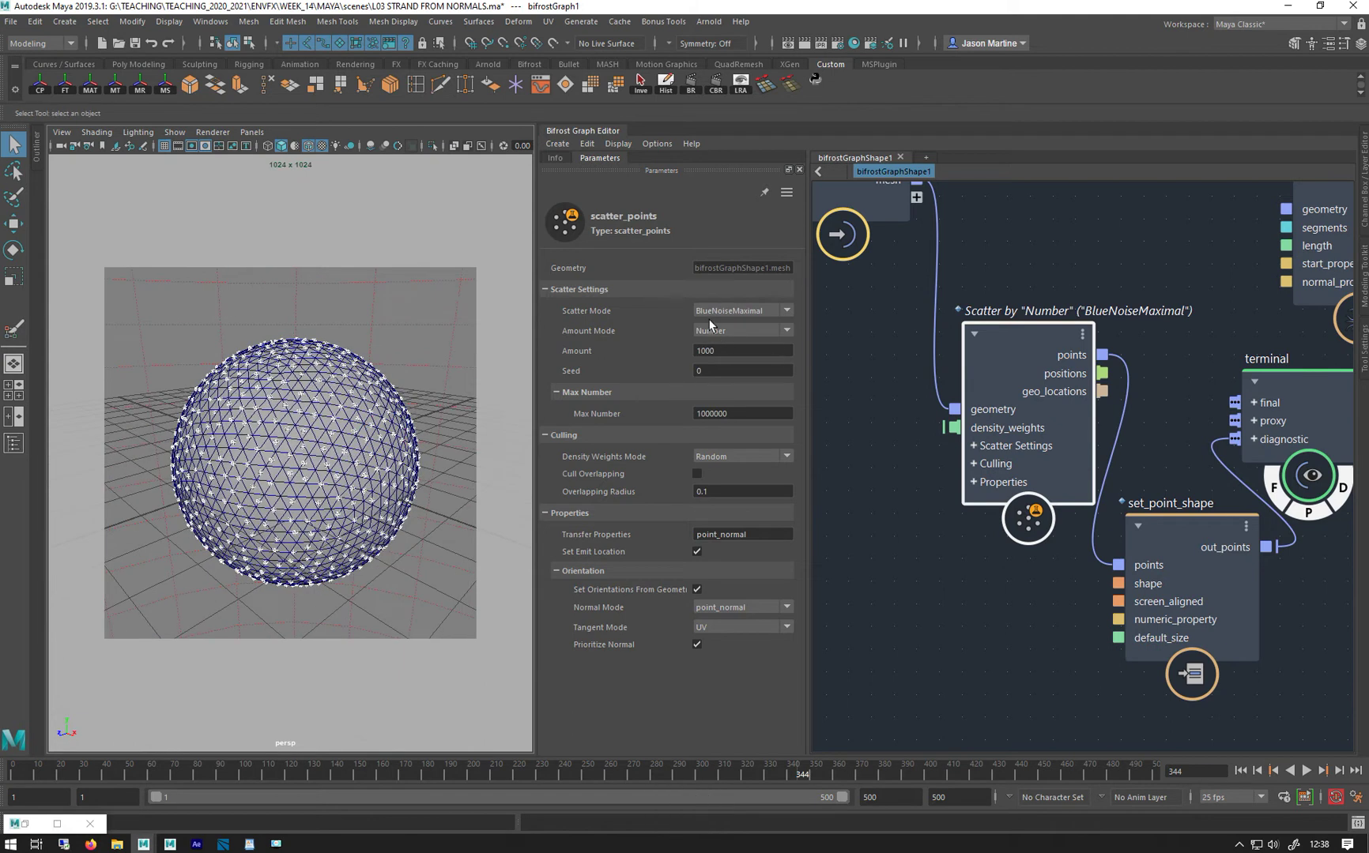
left_click(743, 312)
left_click(344, 501)
right_click_drag(248, 449, 357, 380, "alt")
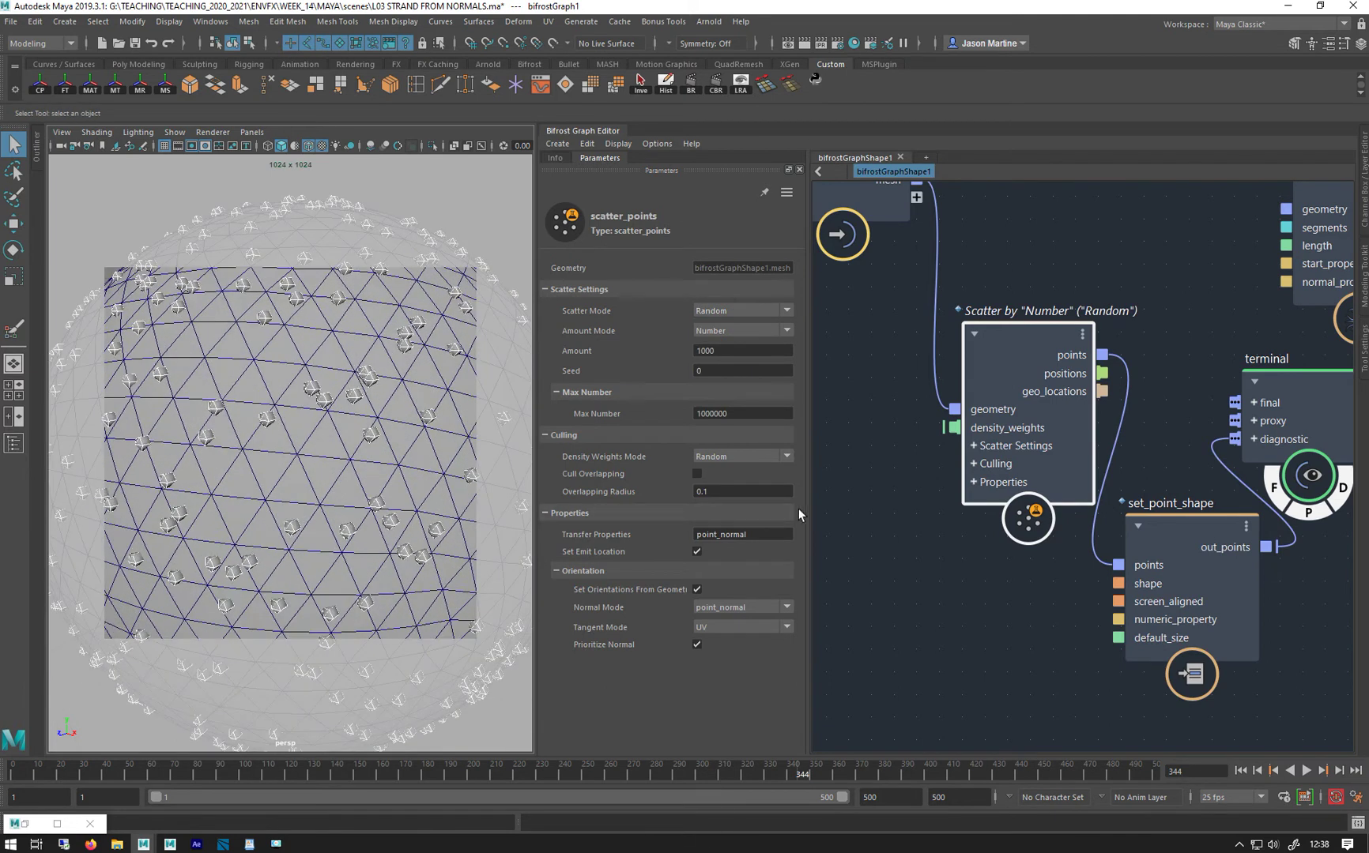
Step: Enable Cull Overlapping on scatter_points and set the Overlapping Radius to 0.05
left_click(698, 475)
double_click(699, 489)
type(".05")
key("Return")
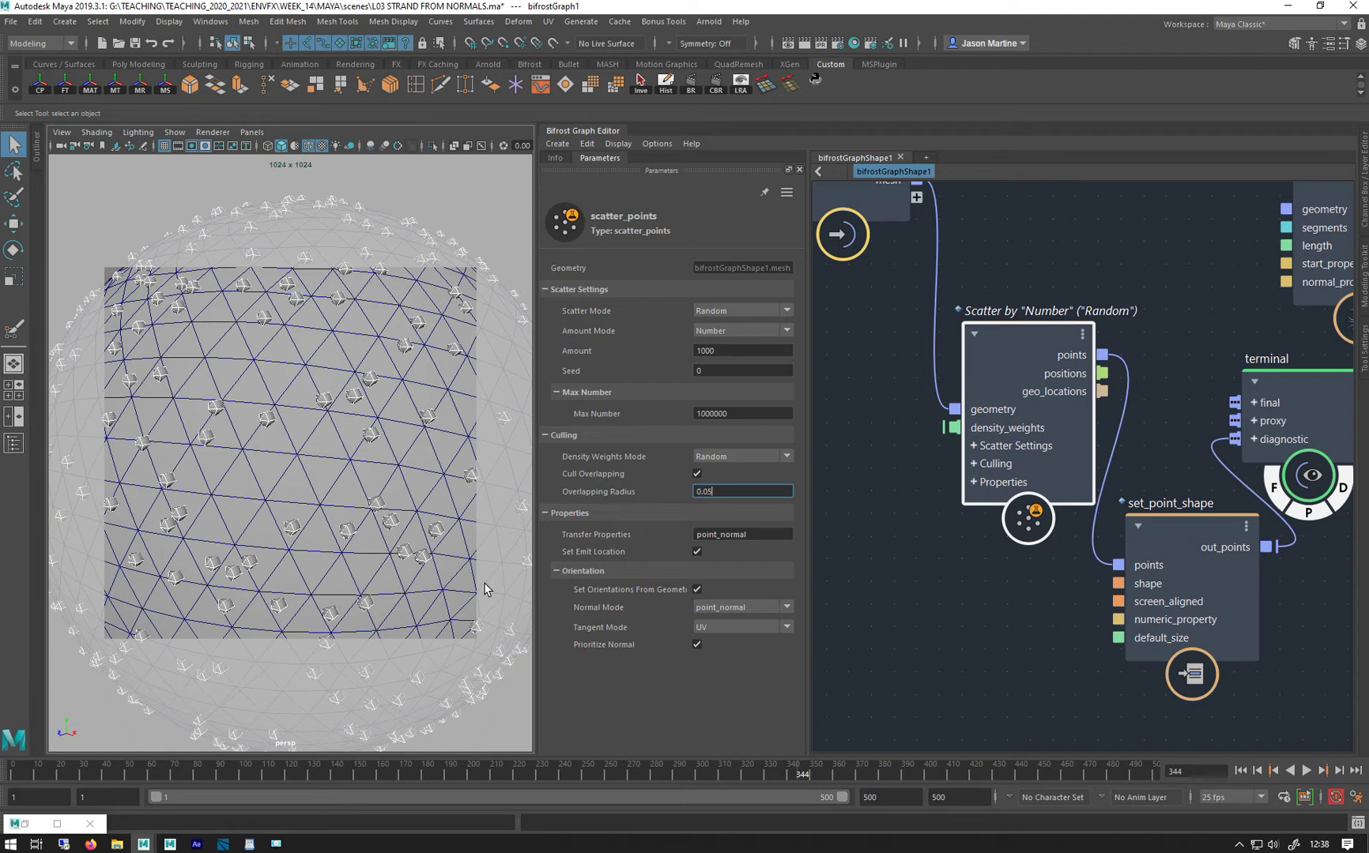
Step: Set the scatter_points Overlapping Radius to 1 and inspect the culled points around the sphere
double_click(719, 491)
type("1")
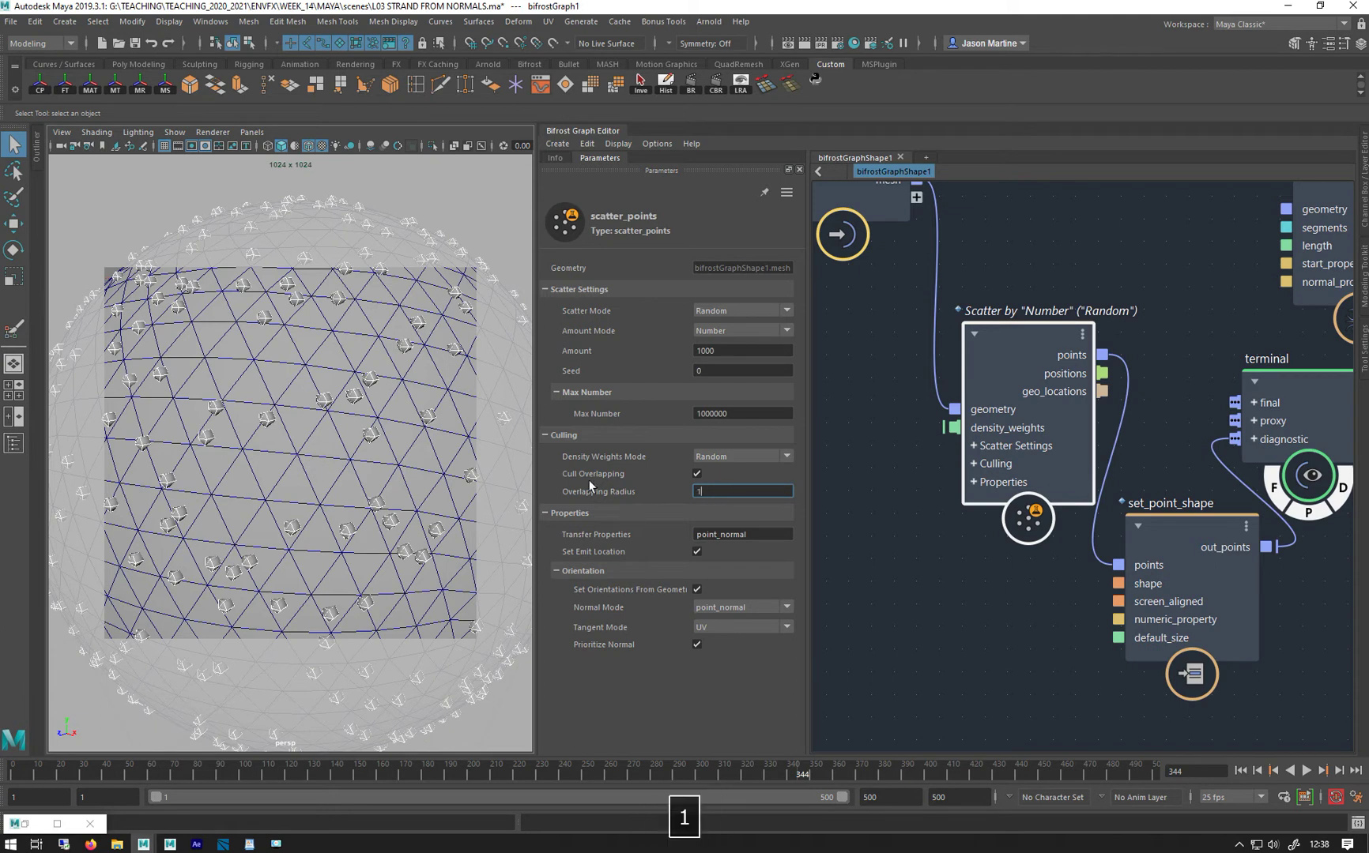
key("Return")
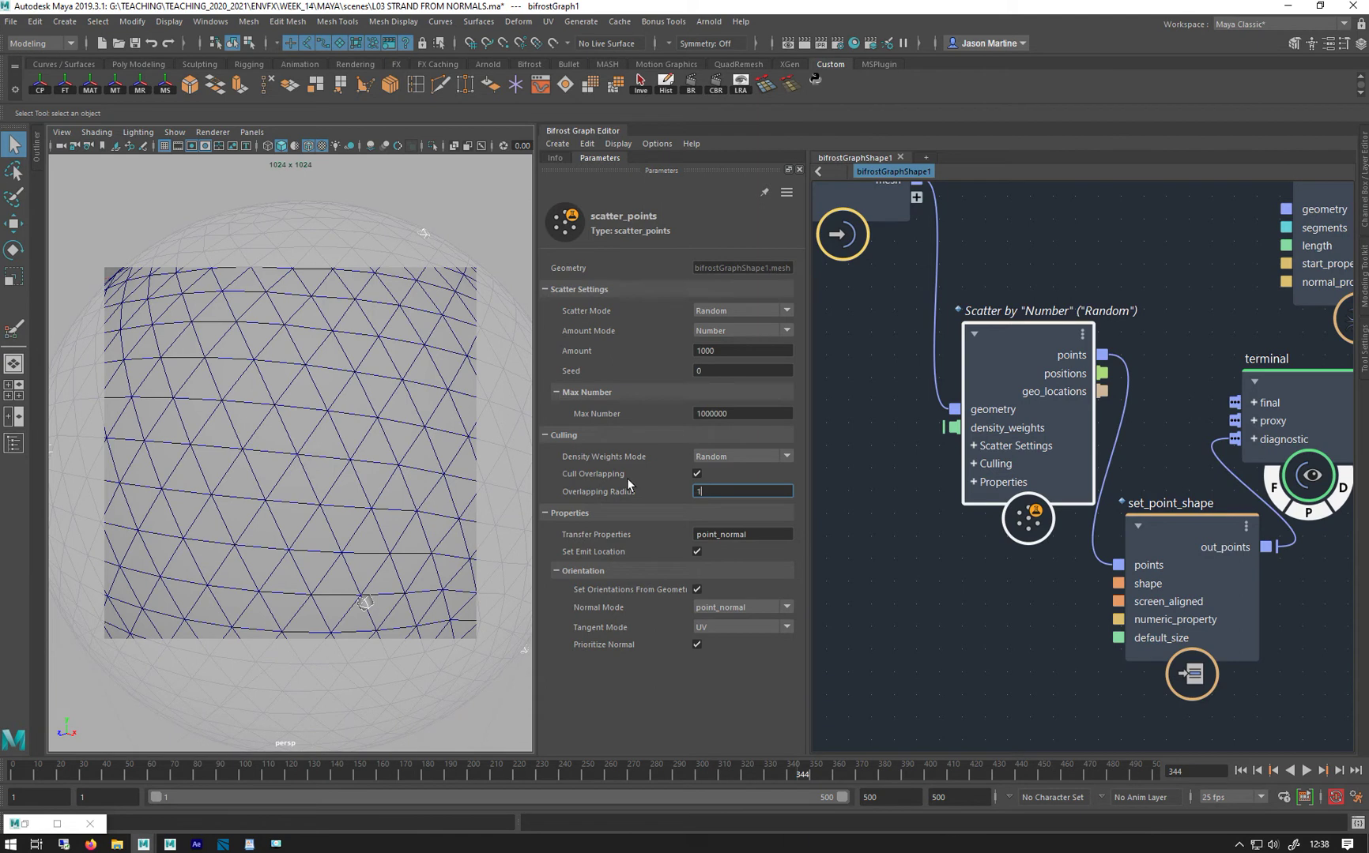
left_click_drag(370, 459, 497, 490, "alt")
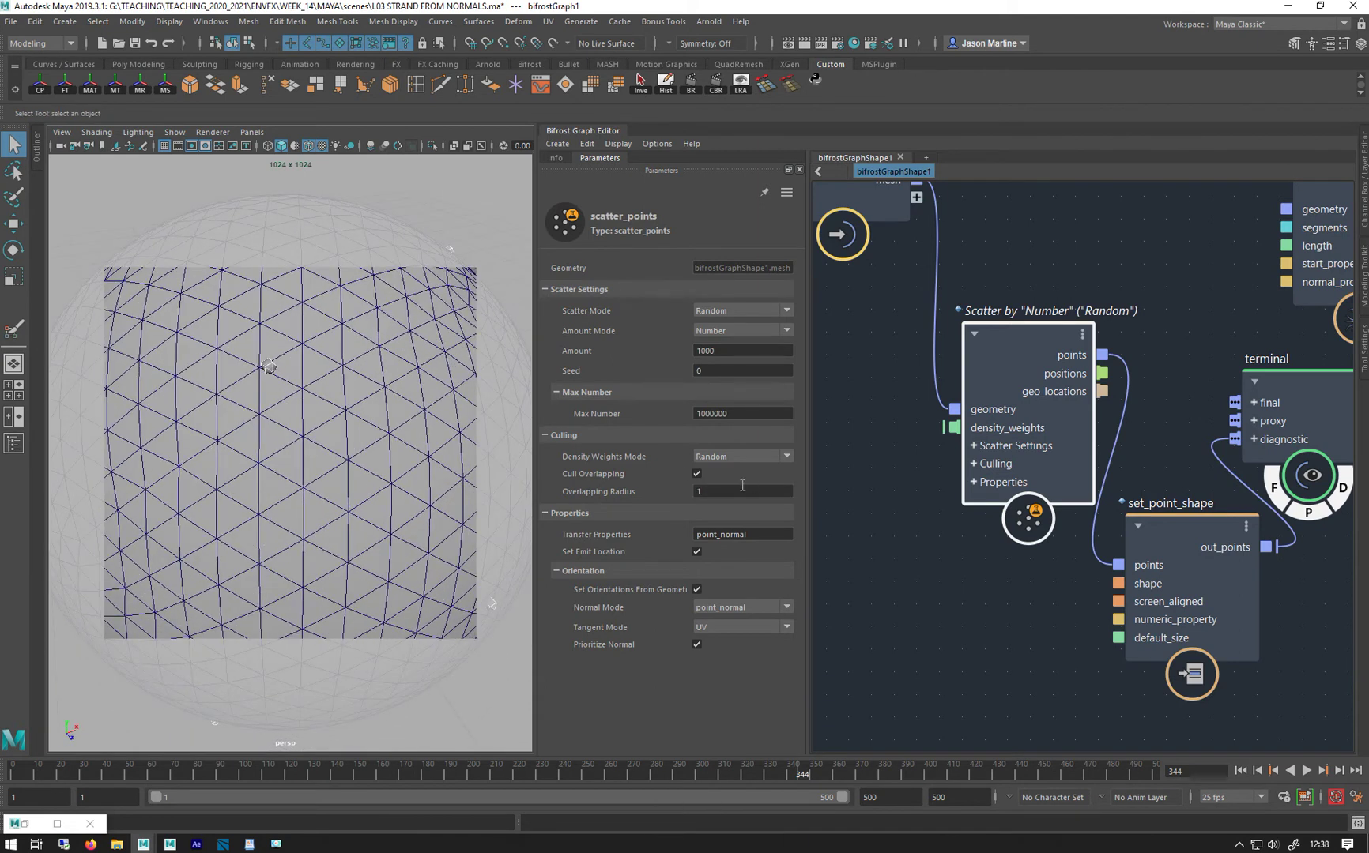
Step: Disable Cull Overlapping on scatter_points and set its Scatter Mode to BlueNoise
left_click(695, 473)
left_click(728, 308)
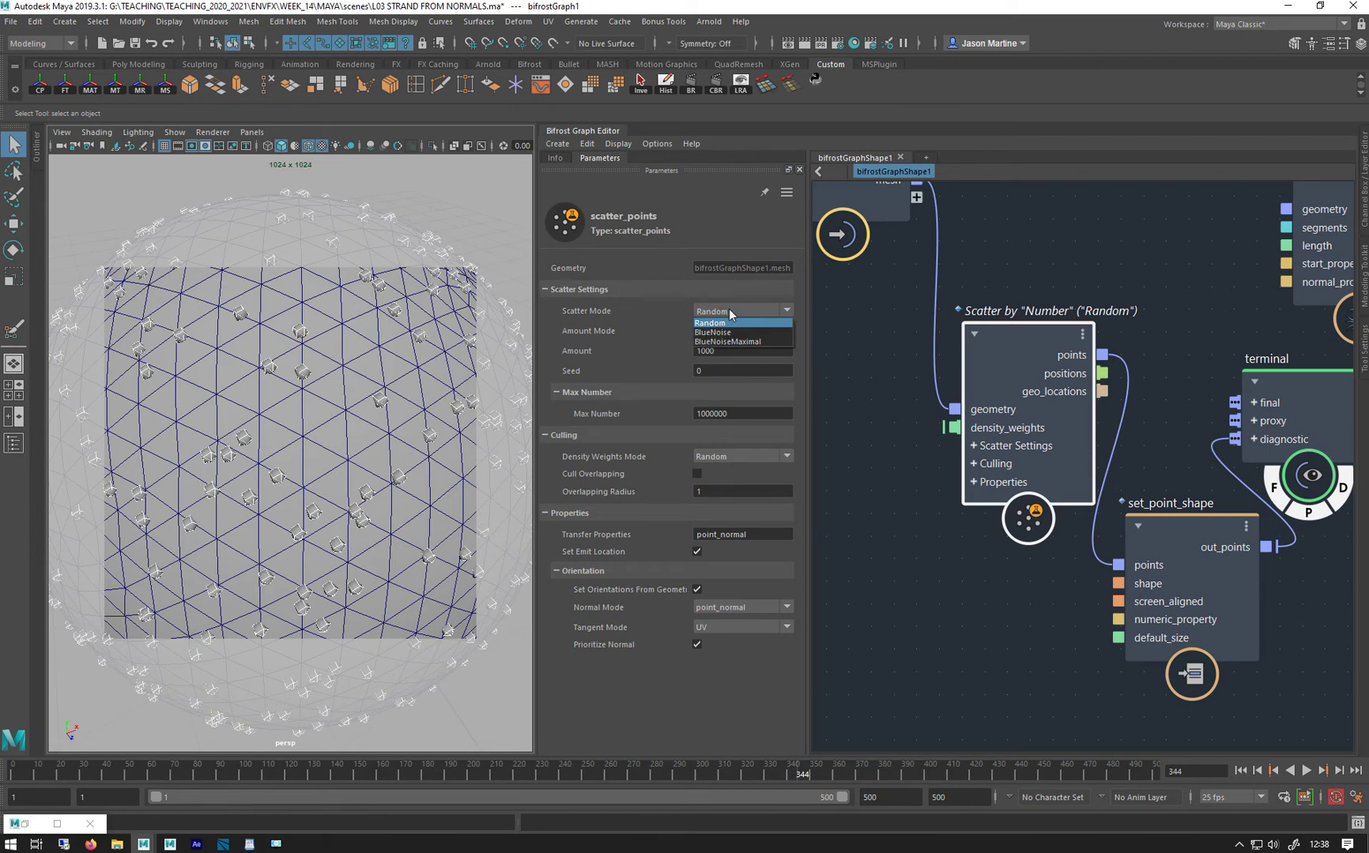
left_click(728, 330)
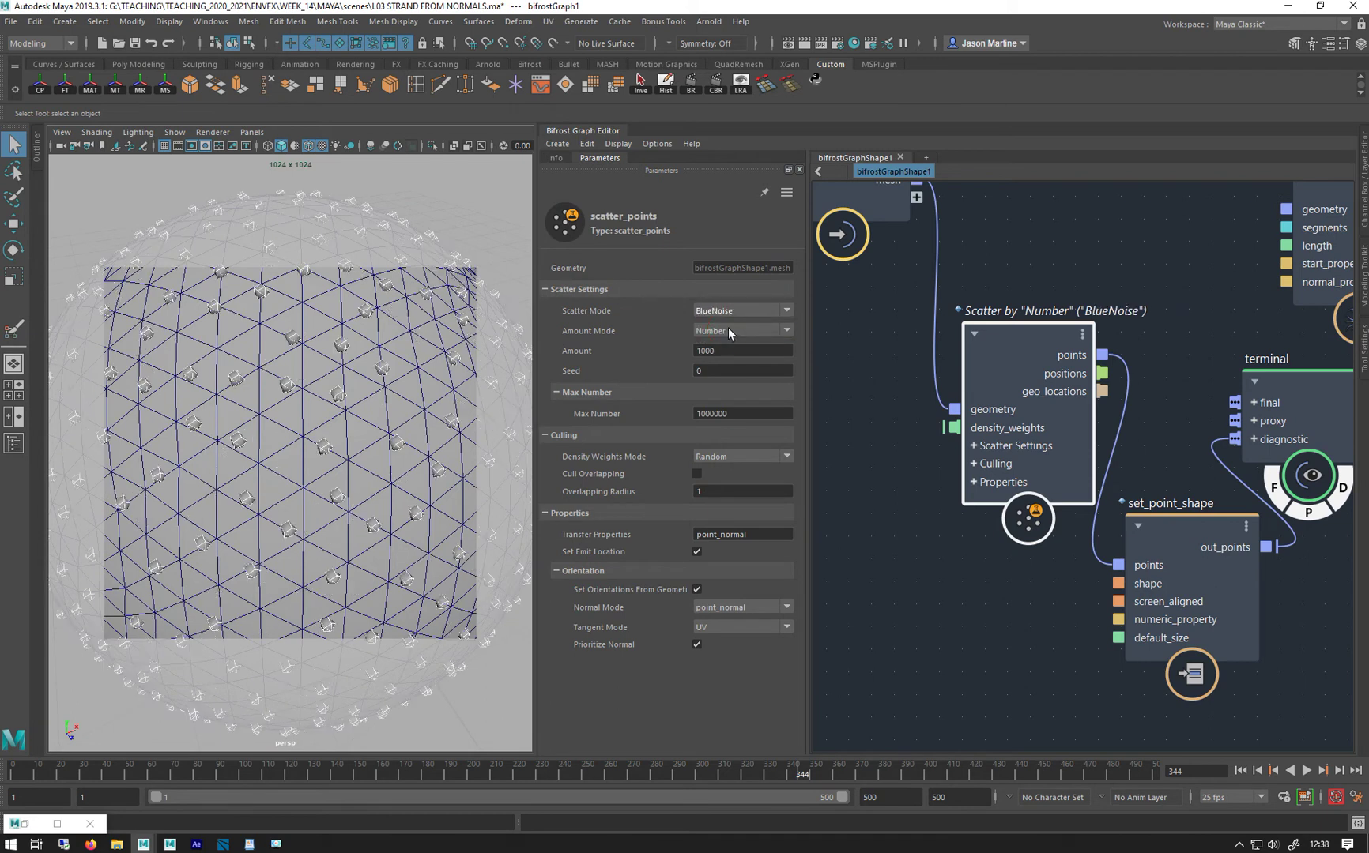
Step: Raise the scatter_points Amount in stages to 2000, 3000 and 5000, checking the point density on the sphere
left_click_drag(702, 351, 695, 350)
type("2")
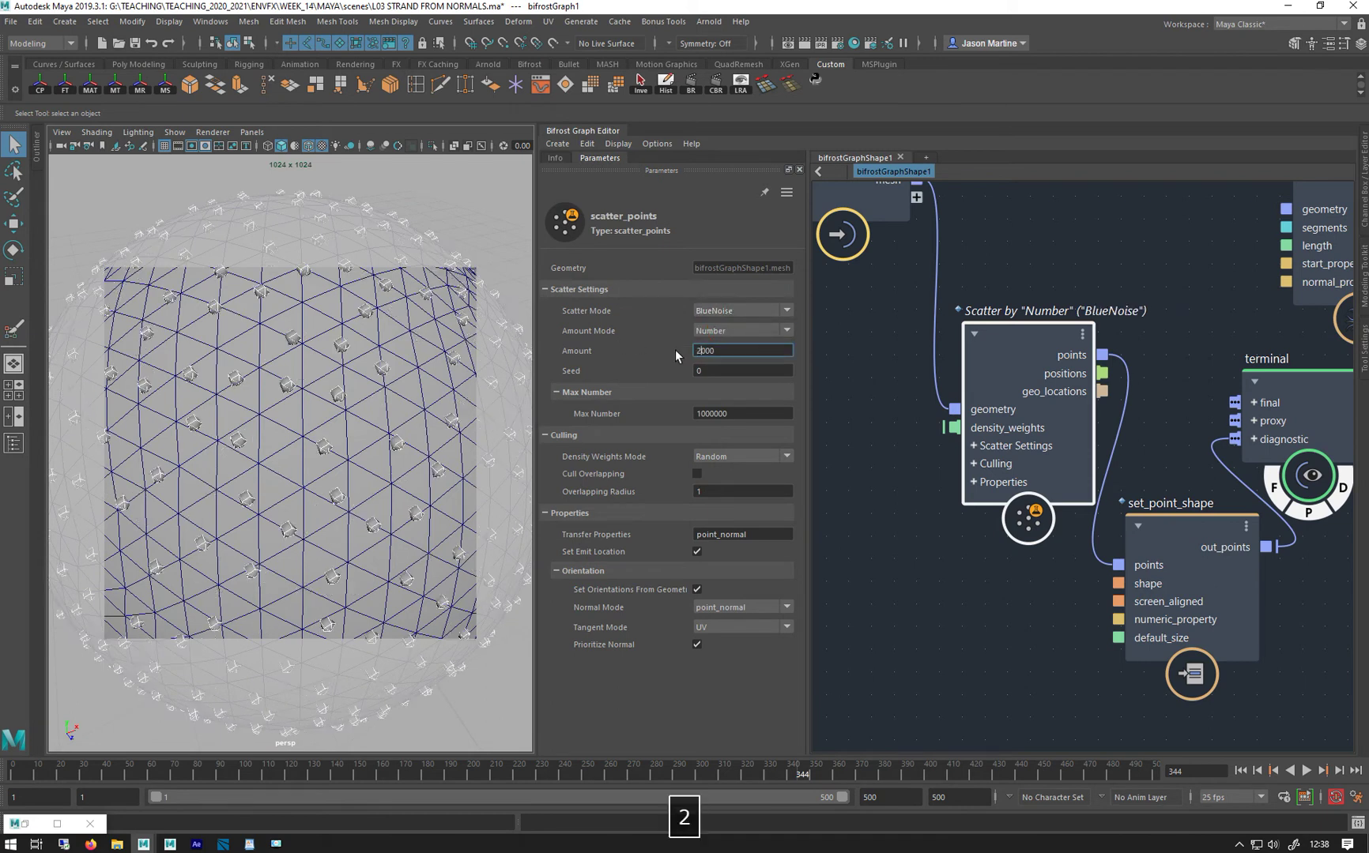
key("Return")
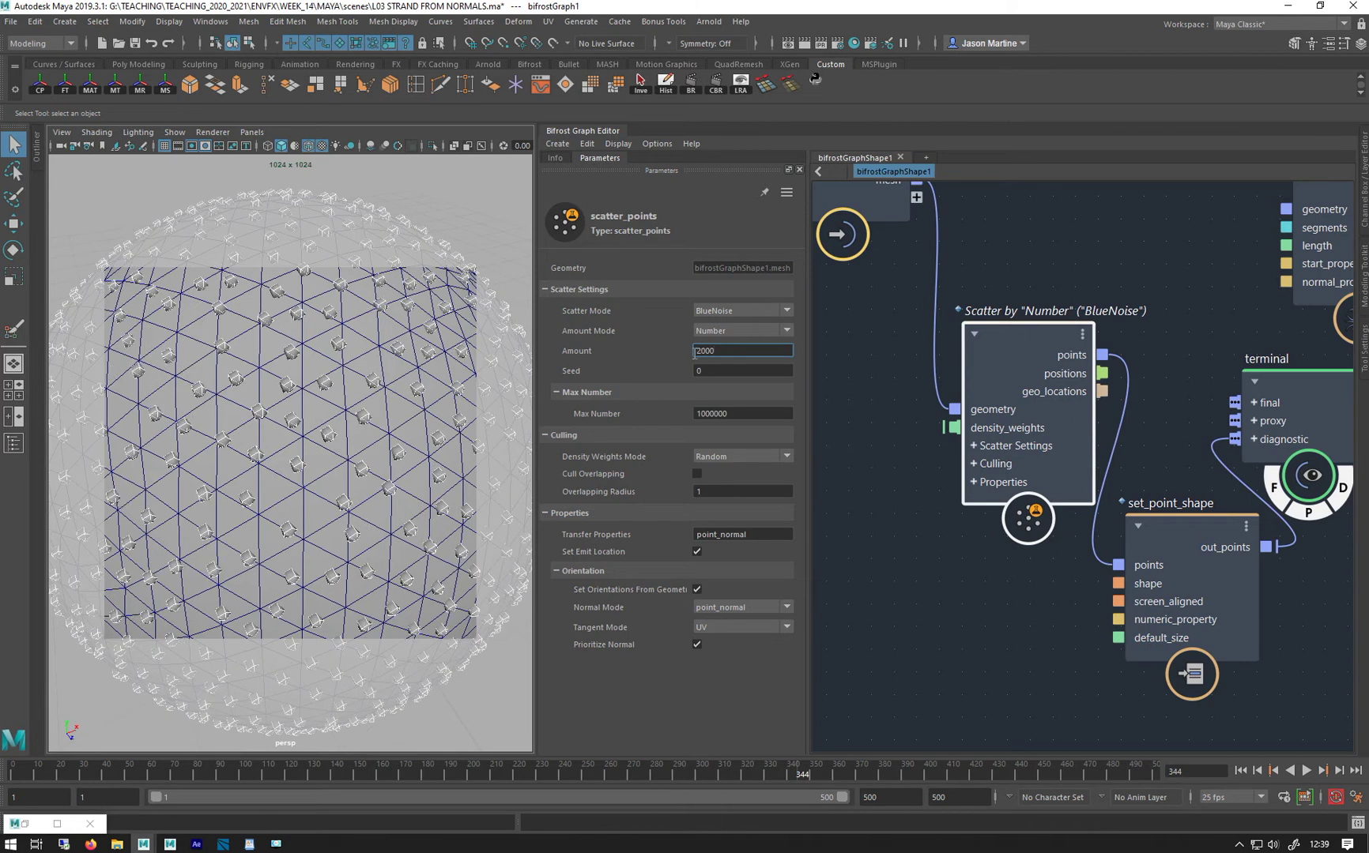
type("3")
key("Return")
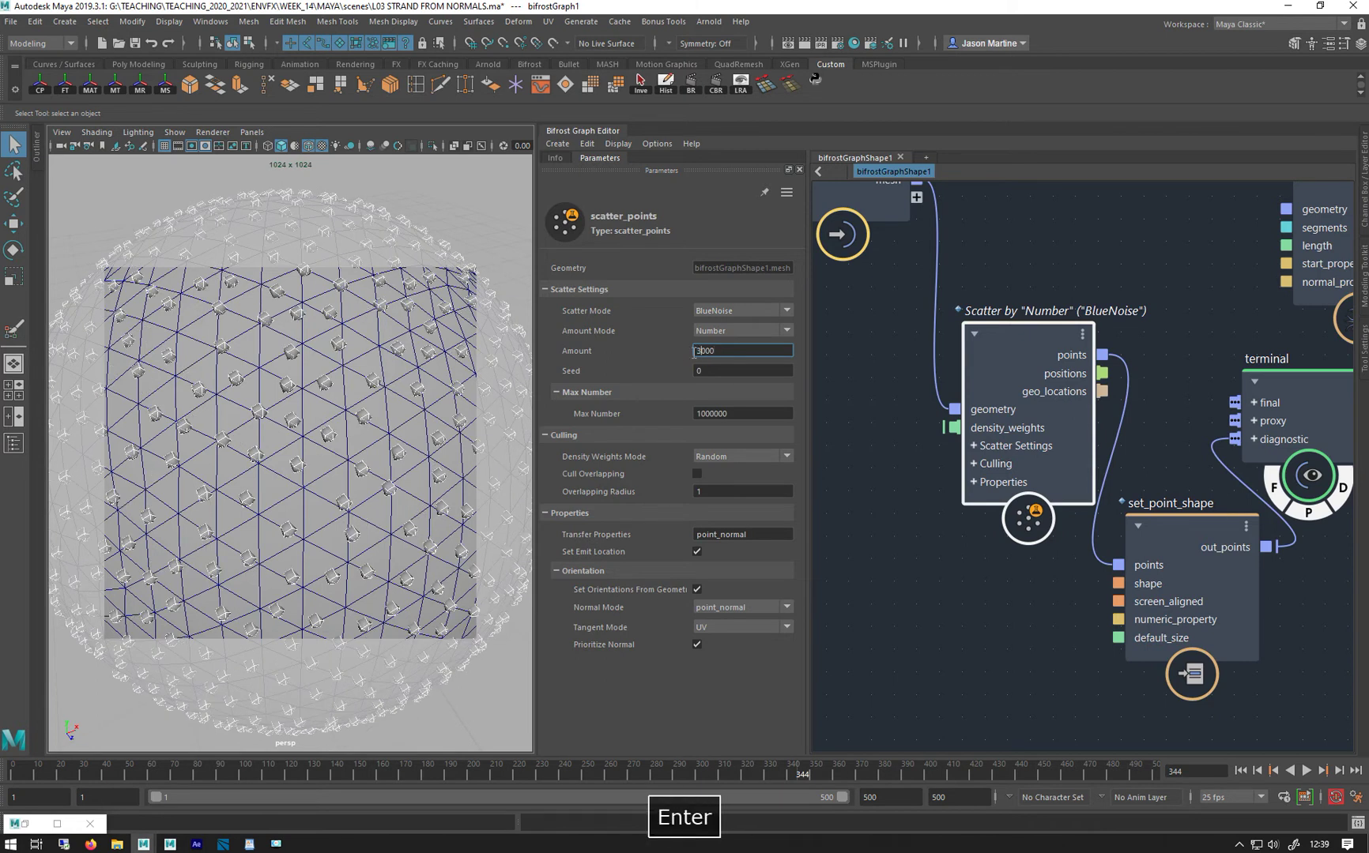
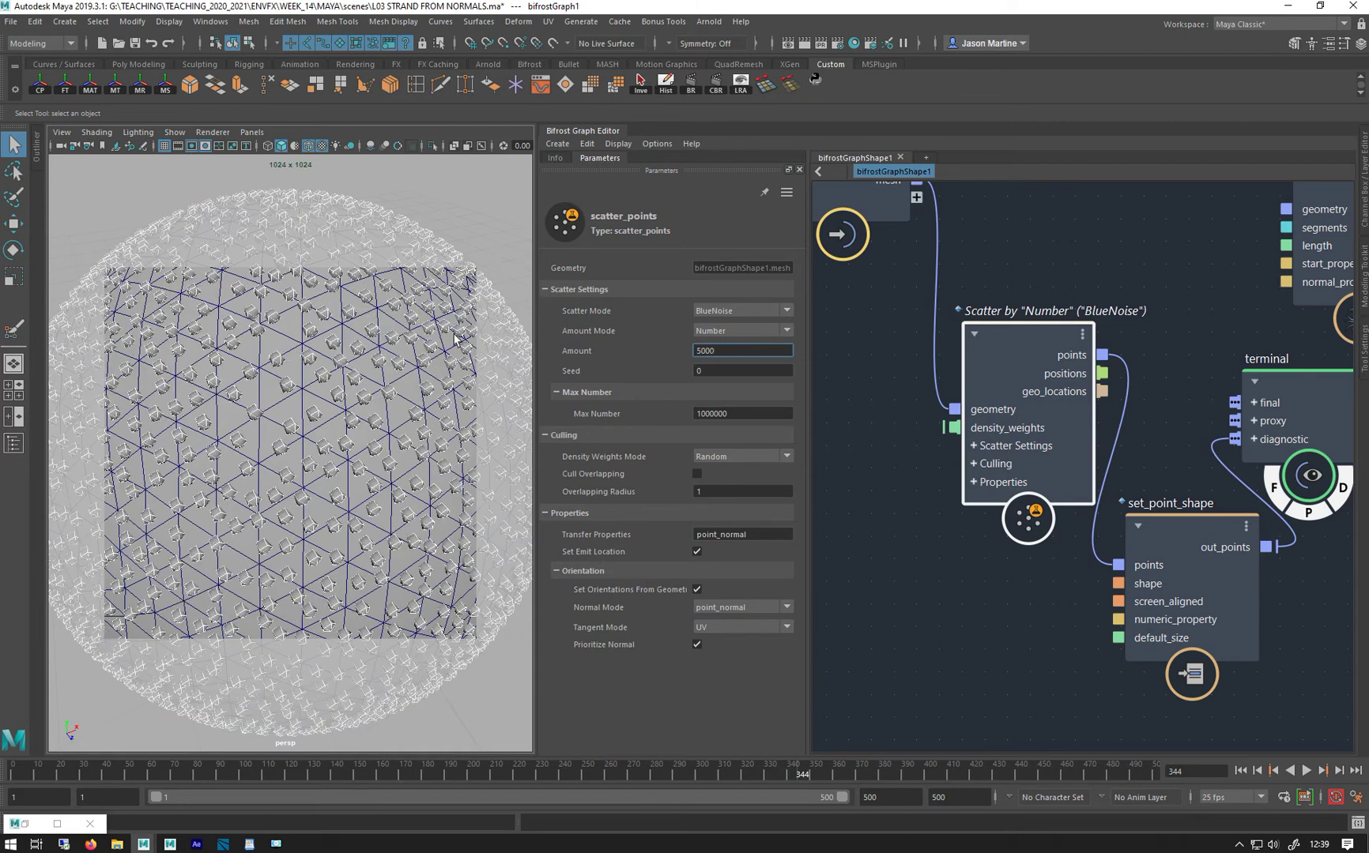
left_click_drag(272, 453, 306, 448, "alt")
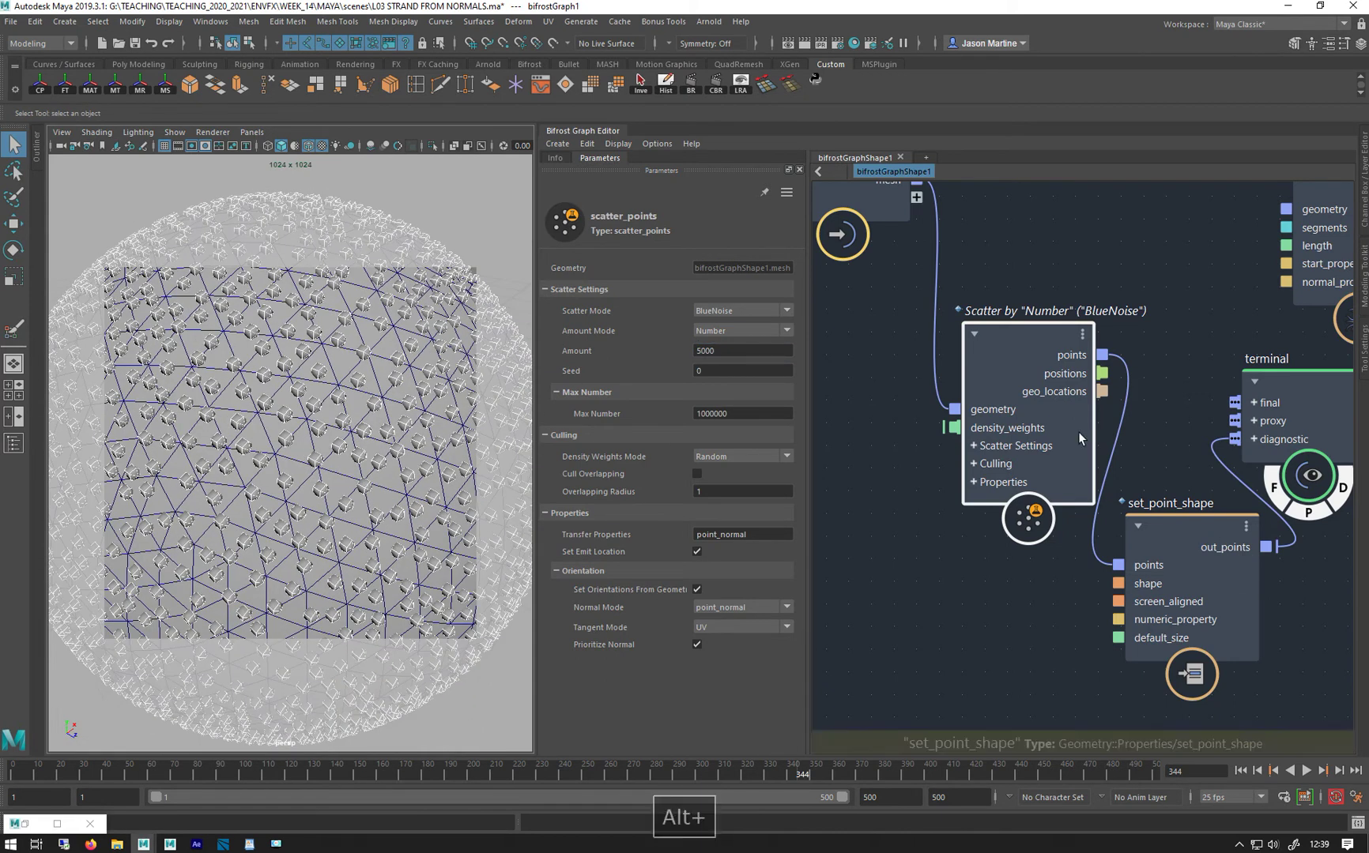
Step: Move the scatter_points and set_point_shape nodes lower in the graph and turn off the terminal's diagnostic display
left_click_drag(1063, 431, 1015, 472)
left_click_drag(1176, 546, 1158, 588)
left_click(1341, 502)
left_click(1130, 314)
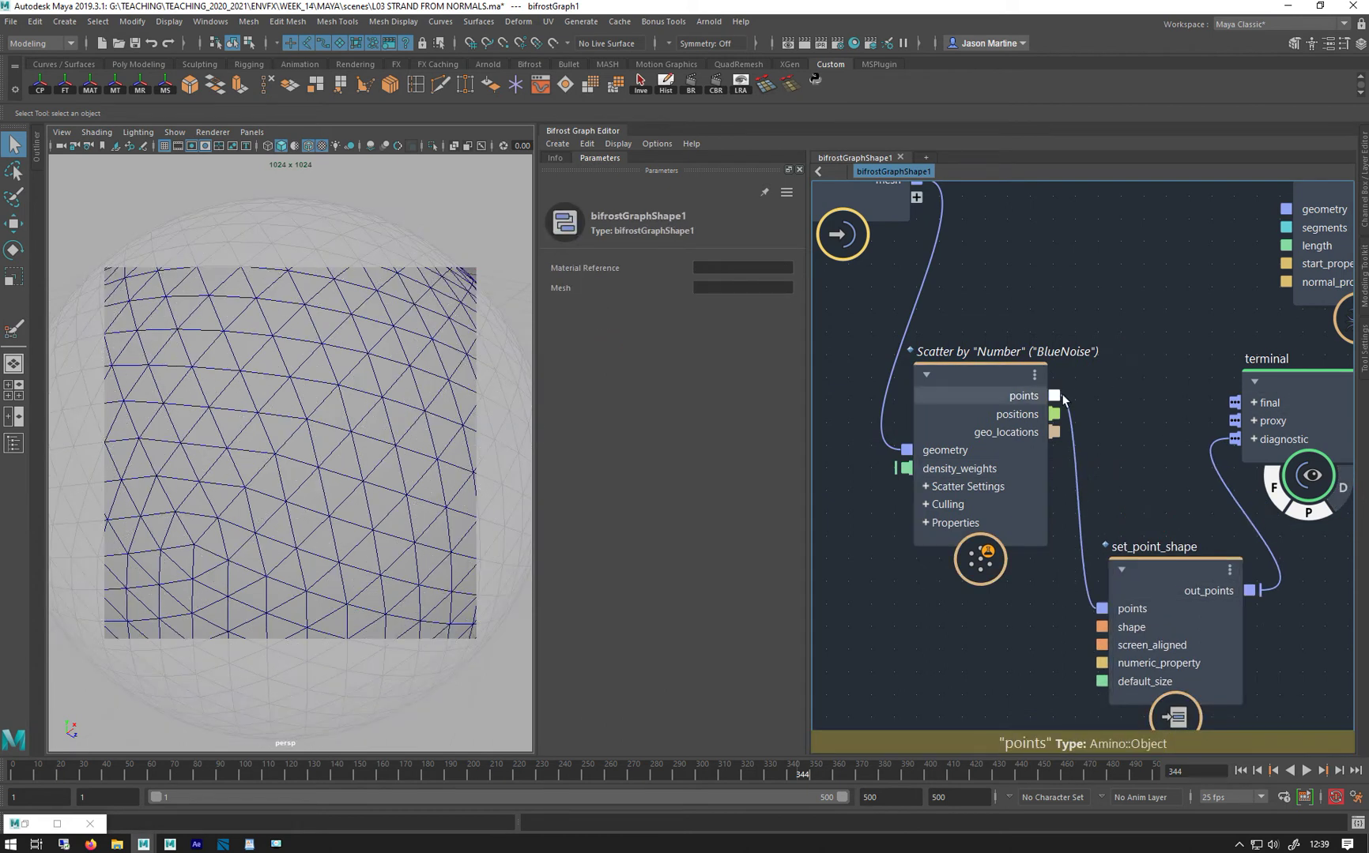
Step: Connect the scatter_points points output to the geometry input of create_strands_along_normals and set the strand Length to 0.5
middle_click_drag(1075, 401, 951, 508, "alt")
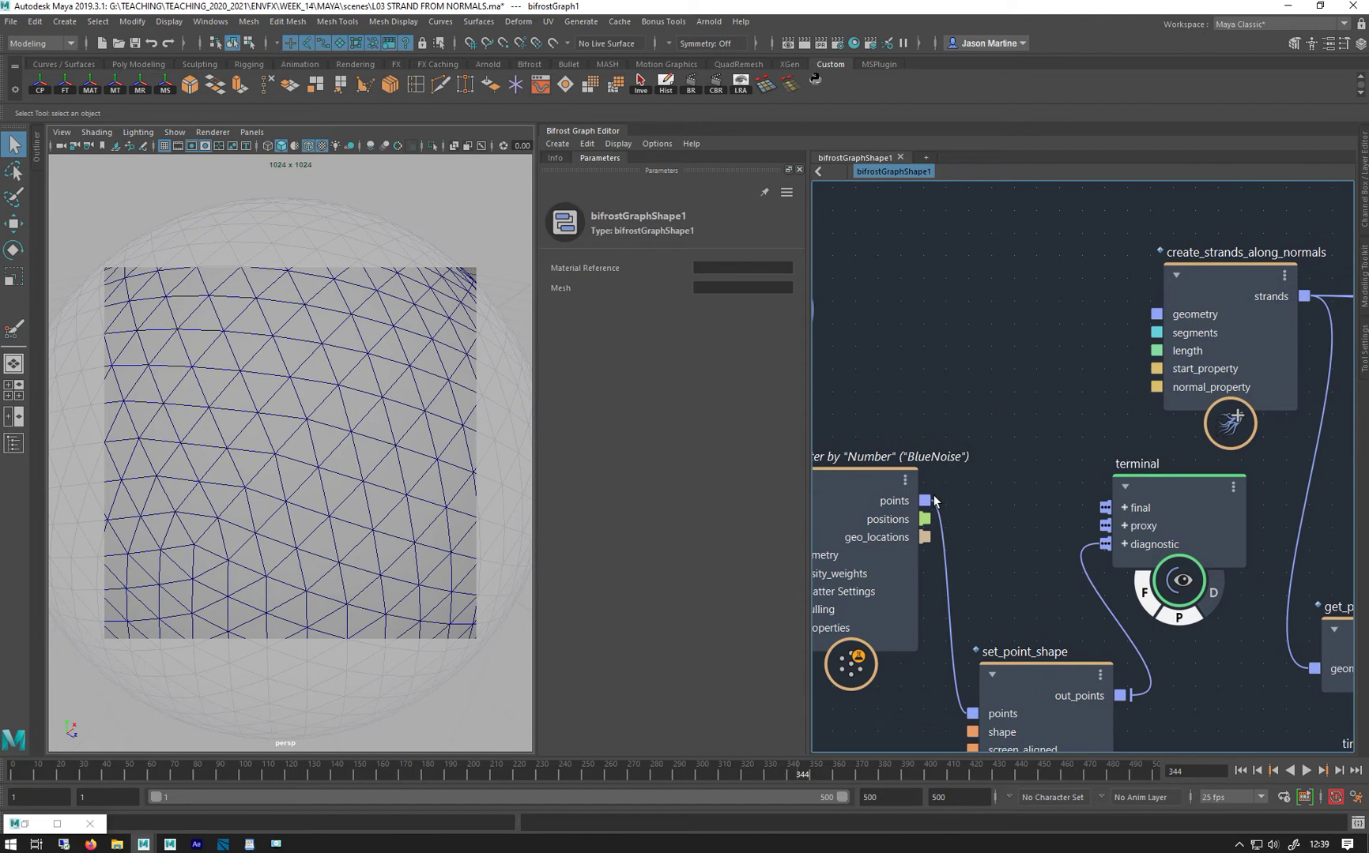
left_click_drag(925, 501, 1254, 360)
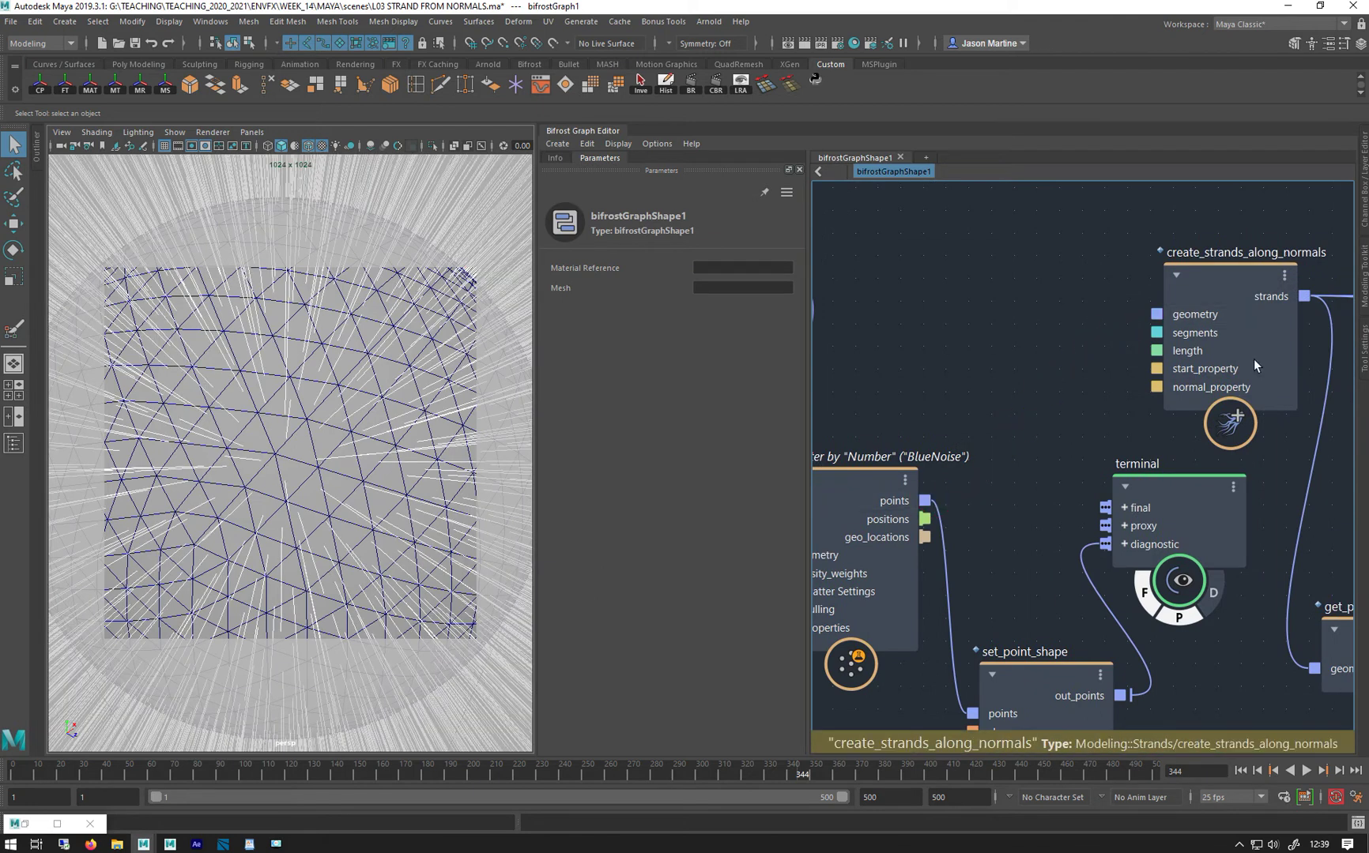
left_click(1193, 401)
double_click(710, 314)
type(".5")
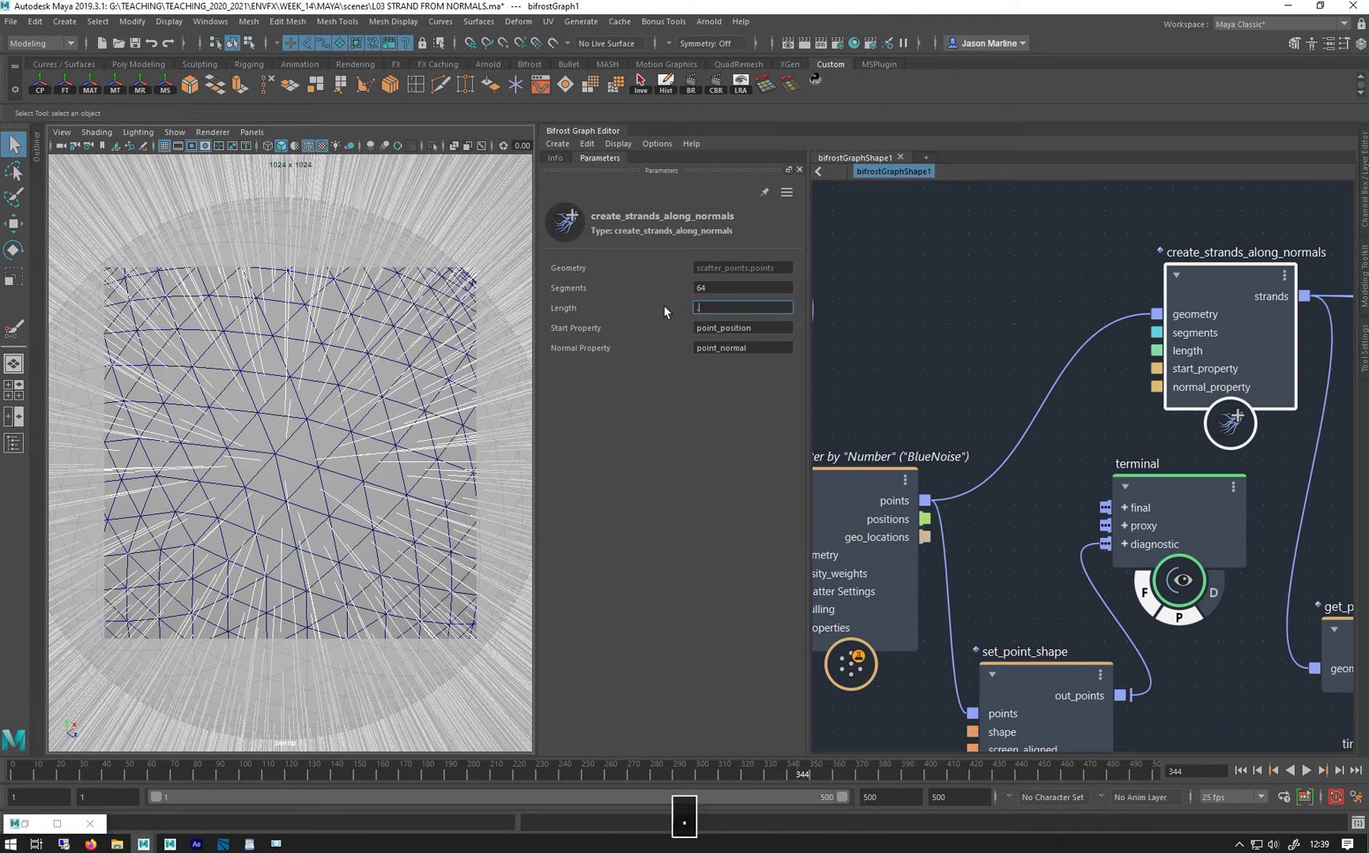
key("Return")
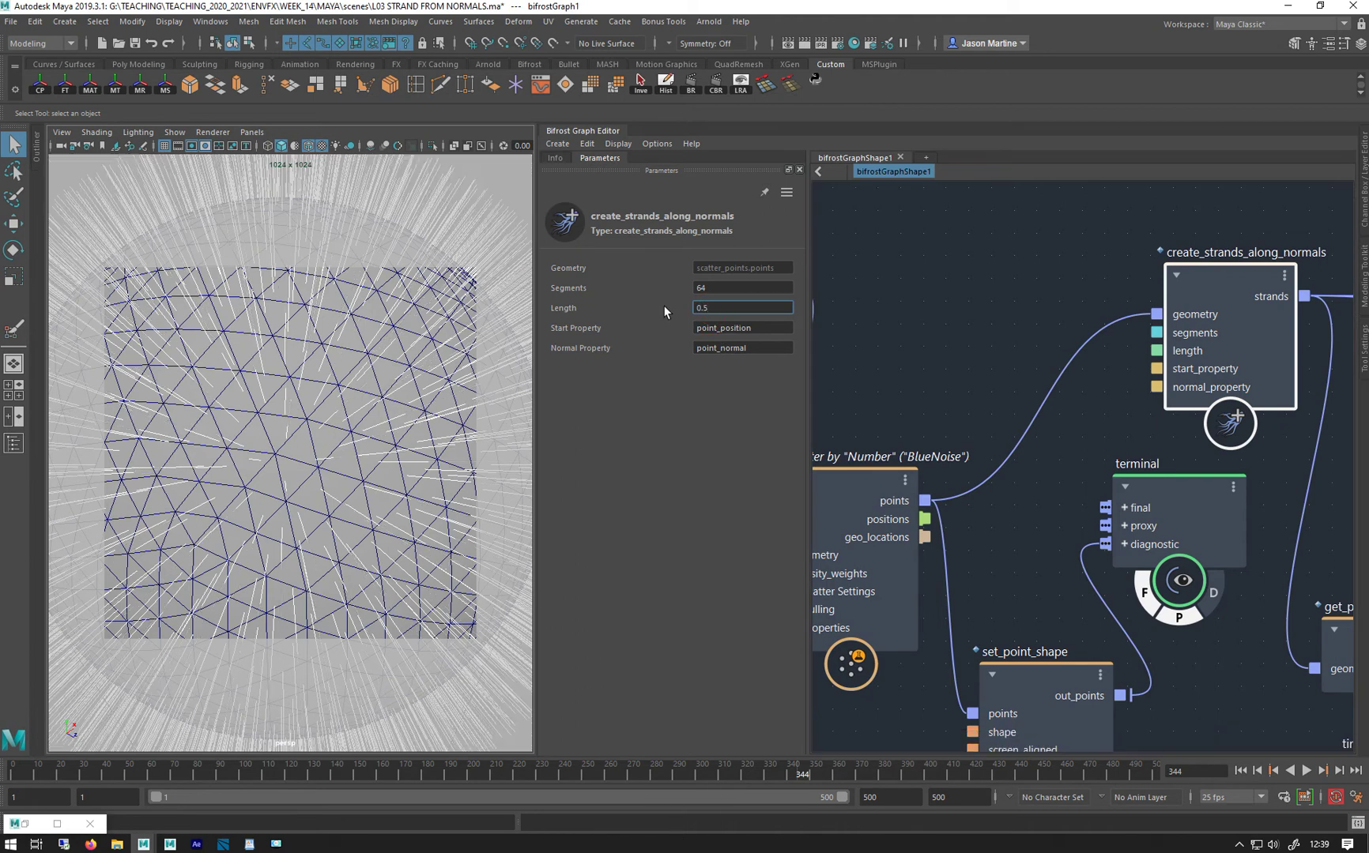
Step: Set the create_strands_along_normals Length to 0.1 and turn off the resolution gate in the perspective view
left_click_drag(710, 308, 677, 302)
type(".1")
key("Return")
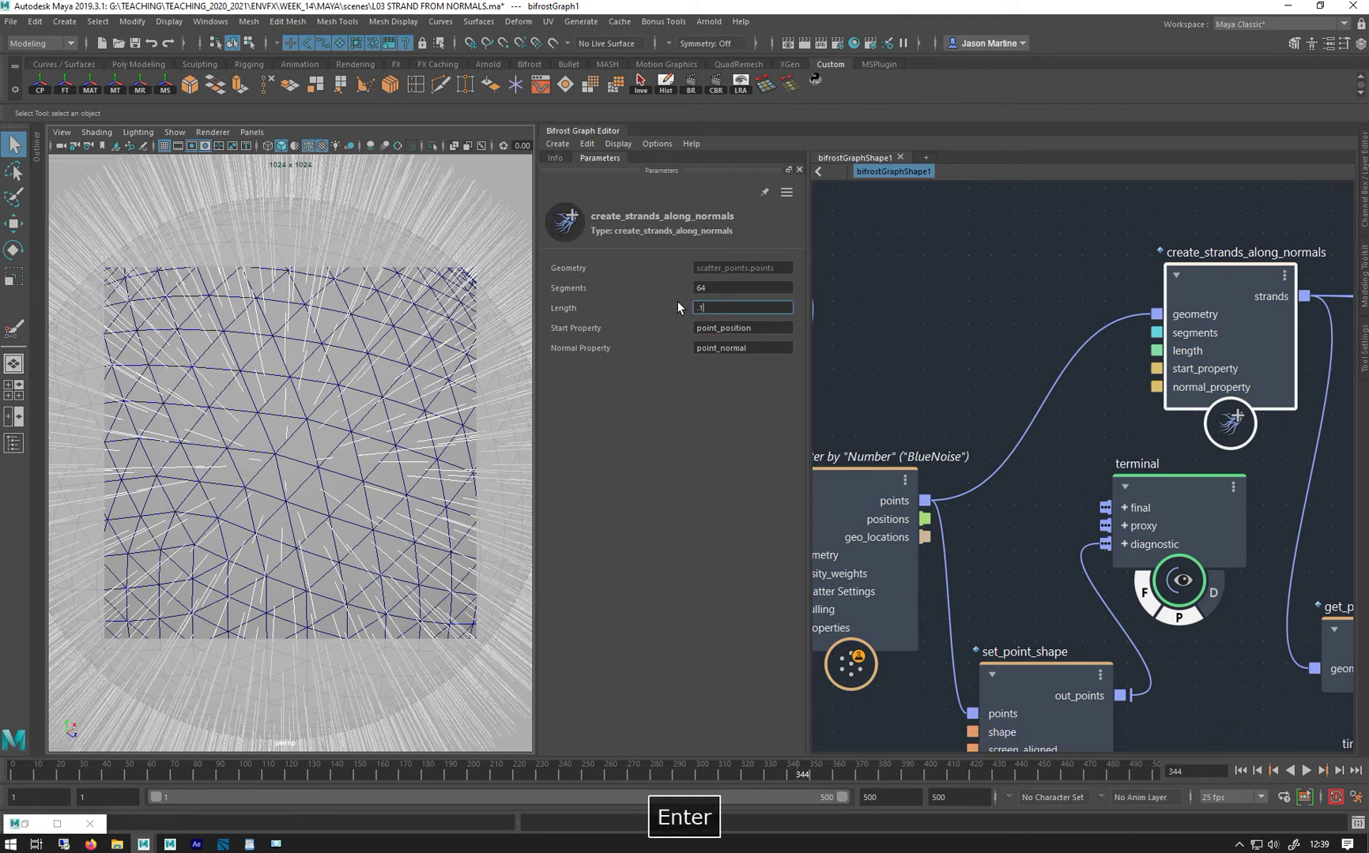
left_click_drag(214, 428, 230, 410, "alt")
mouse_move(229, 409)
right_mouse_down("alt")
mouse_move(262, 379)
mouse_move(293, 419)
mouse_move(239, 415)
right_mouse_up("alt")
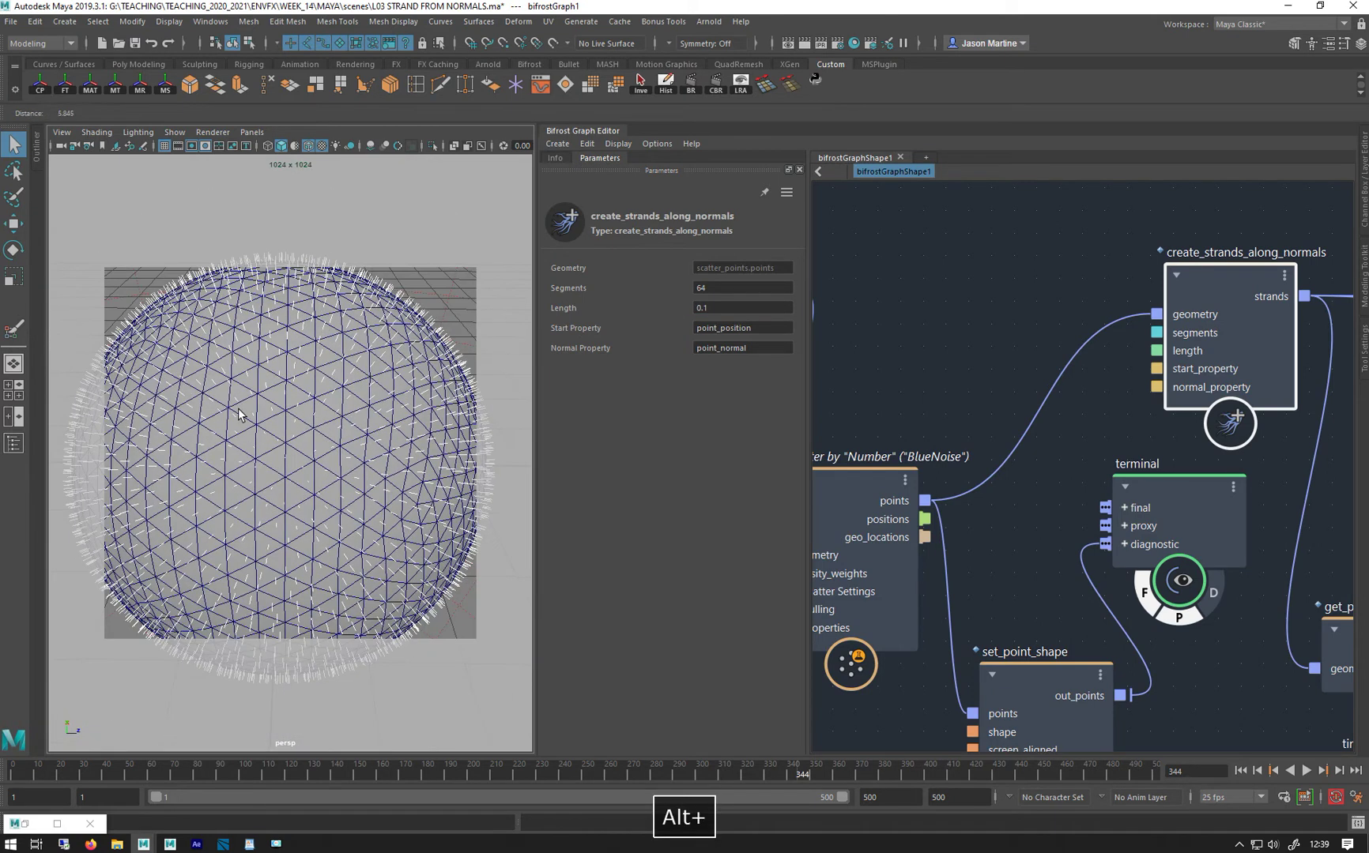
left_click(190, 146)
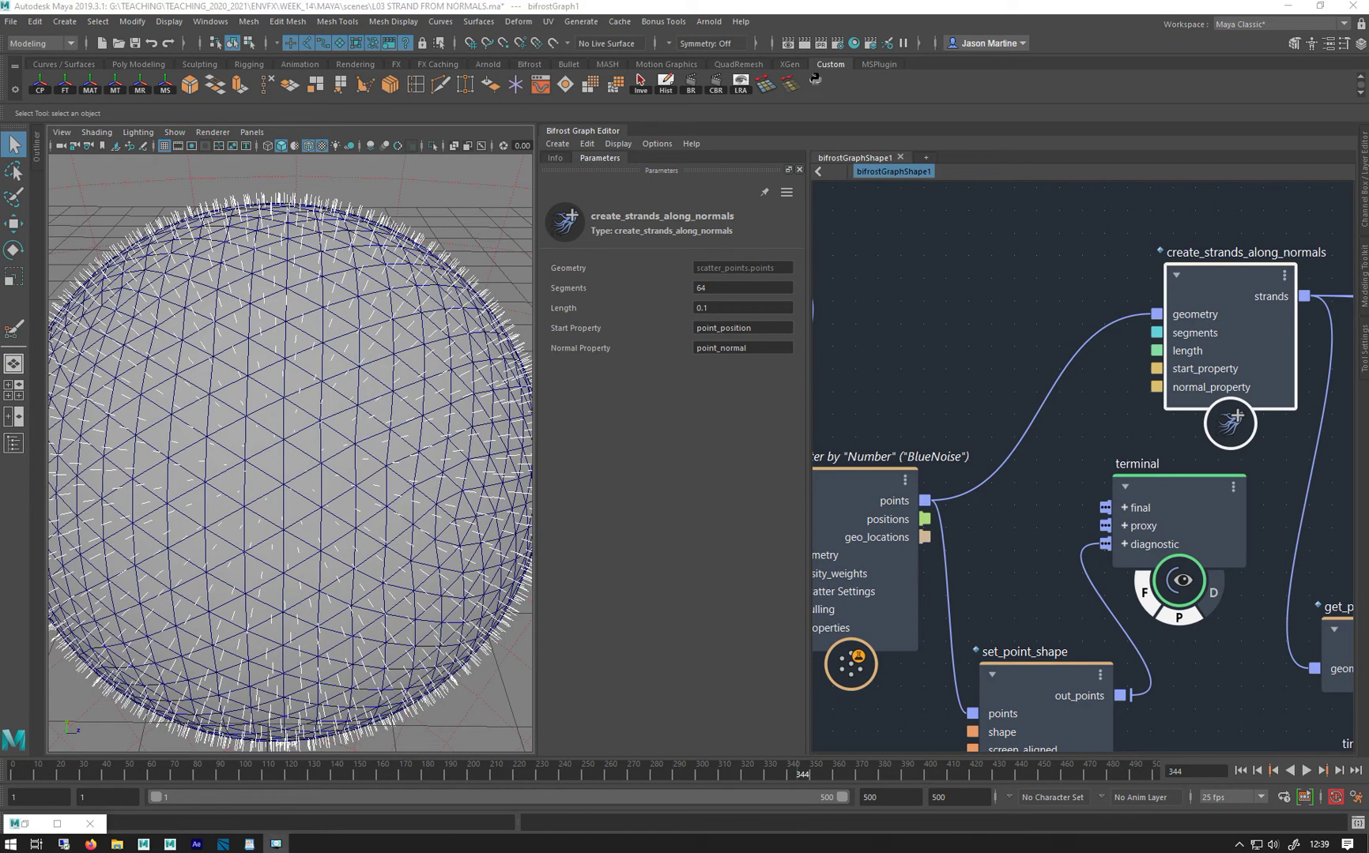
Step: Examine the scatter_points Transfer Properties, the strand node connections and the strands' direction along the sphere's normals
middle_click_drag(928, 357, 972, 321, "alt")
middle_click_drag(1067, 366, 1353, 257, "alt")
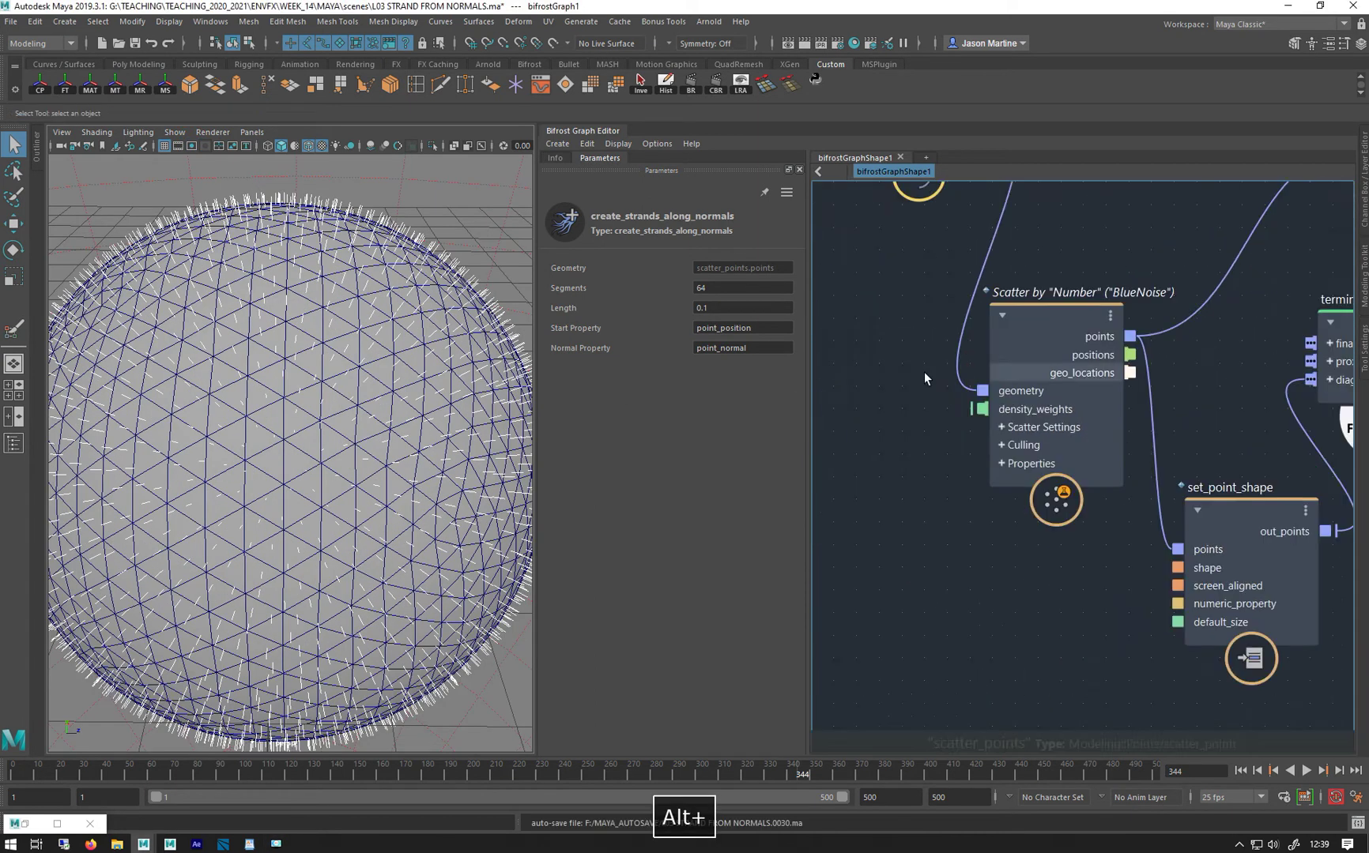
left_click(1025, 360)
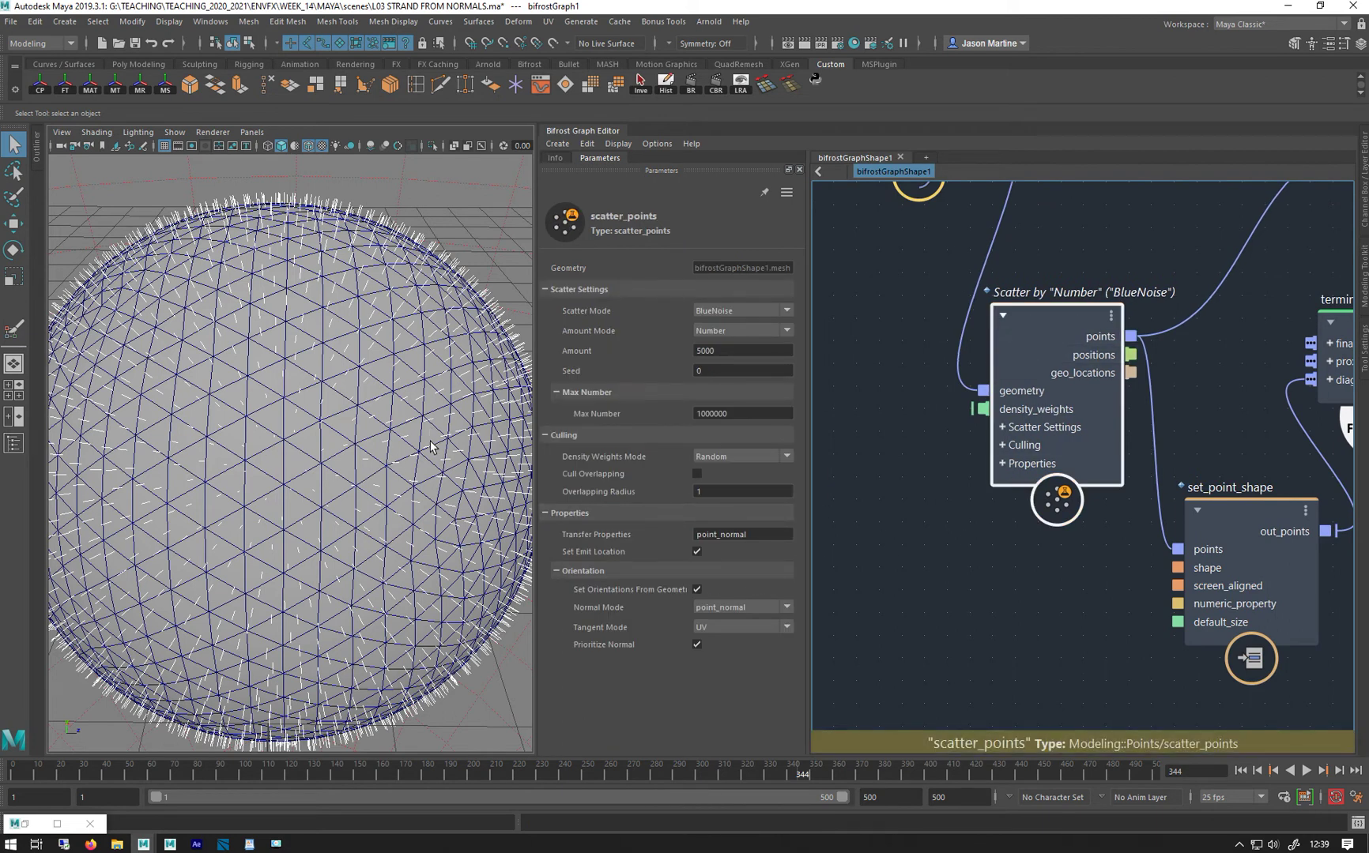
left_click(754, 538)
left_click_drag(344, 474, 405, 340, "alt")
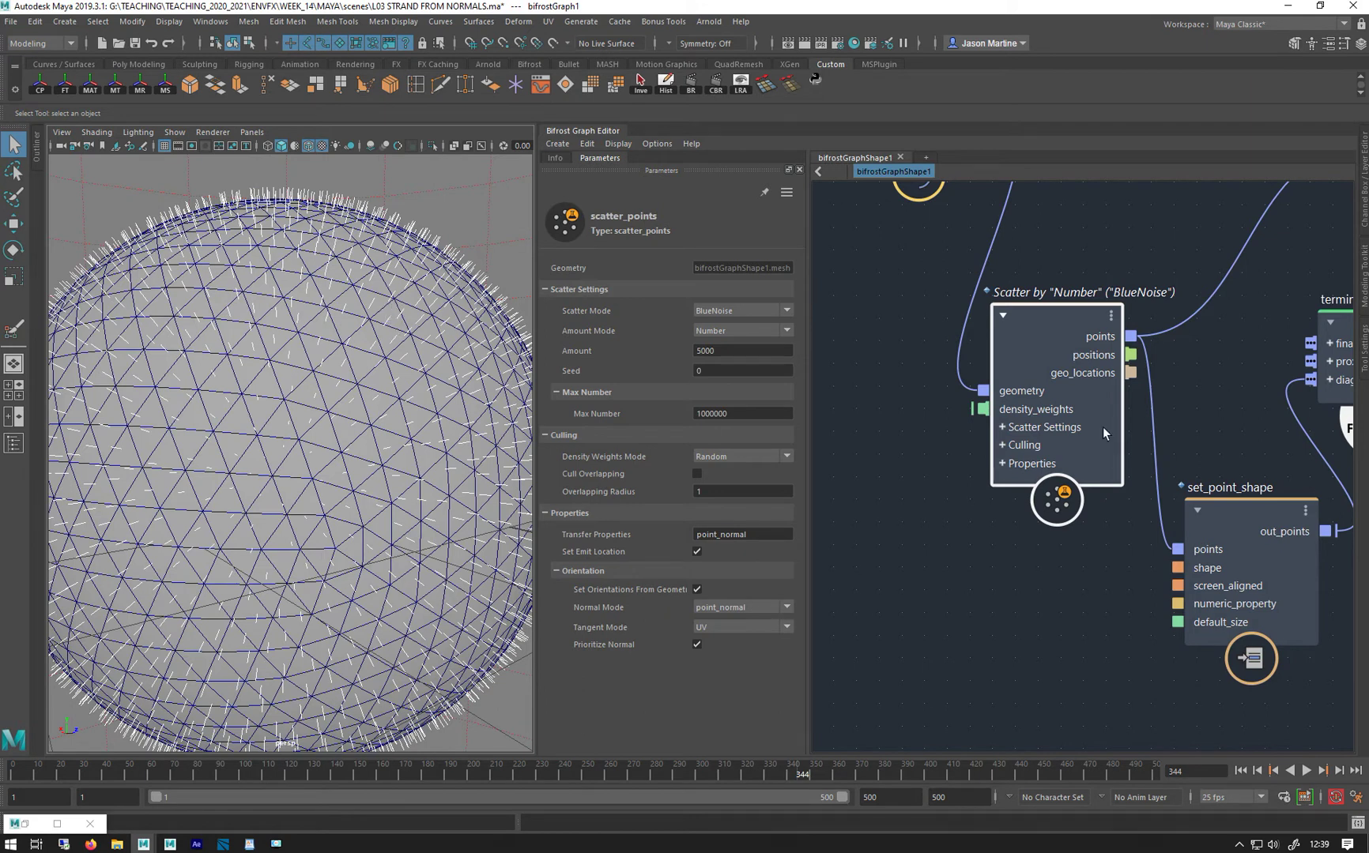
middle_click_drag(1197, 474, 931, 675, "alt")
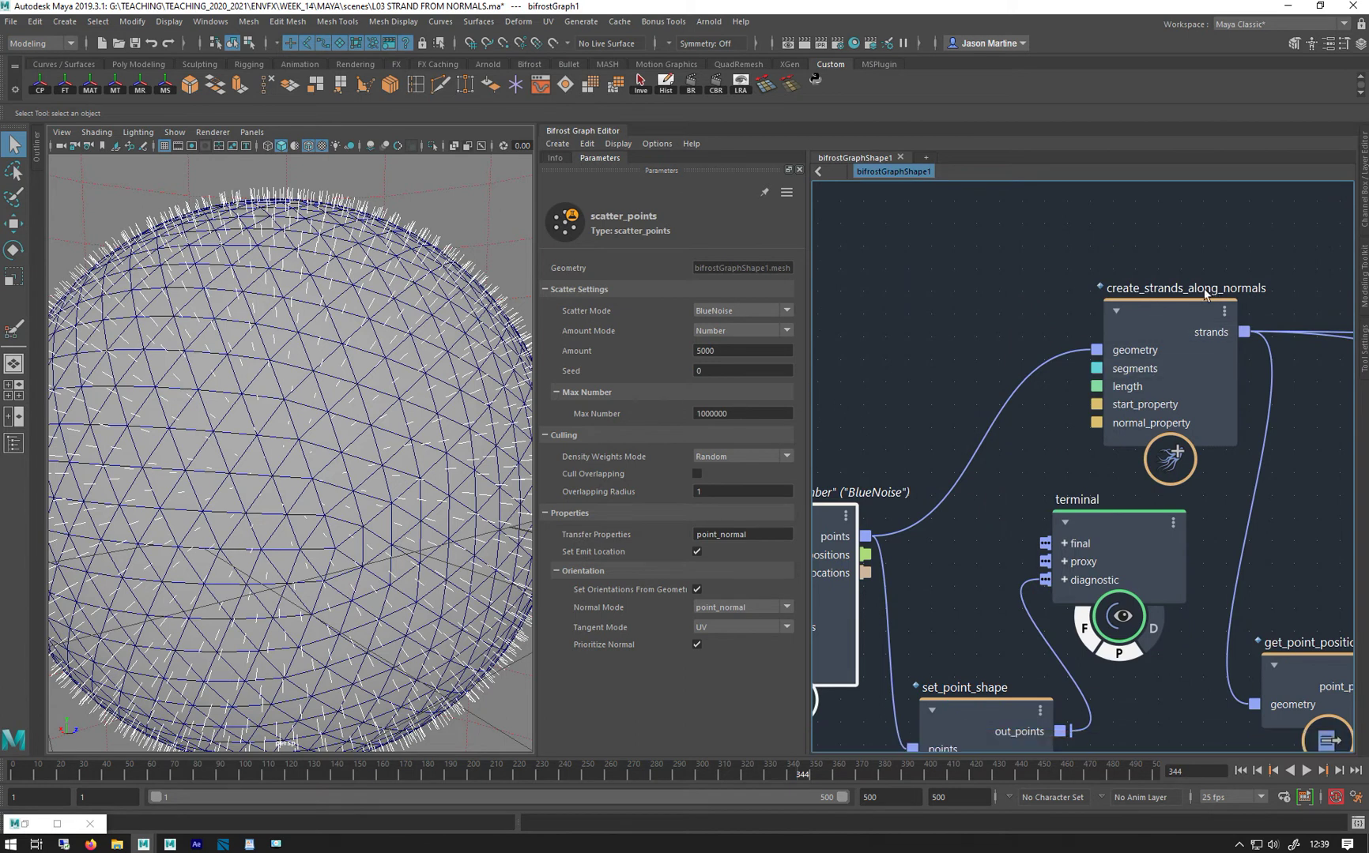
left_click_drag(366, 399, 381, 373, "alt")
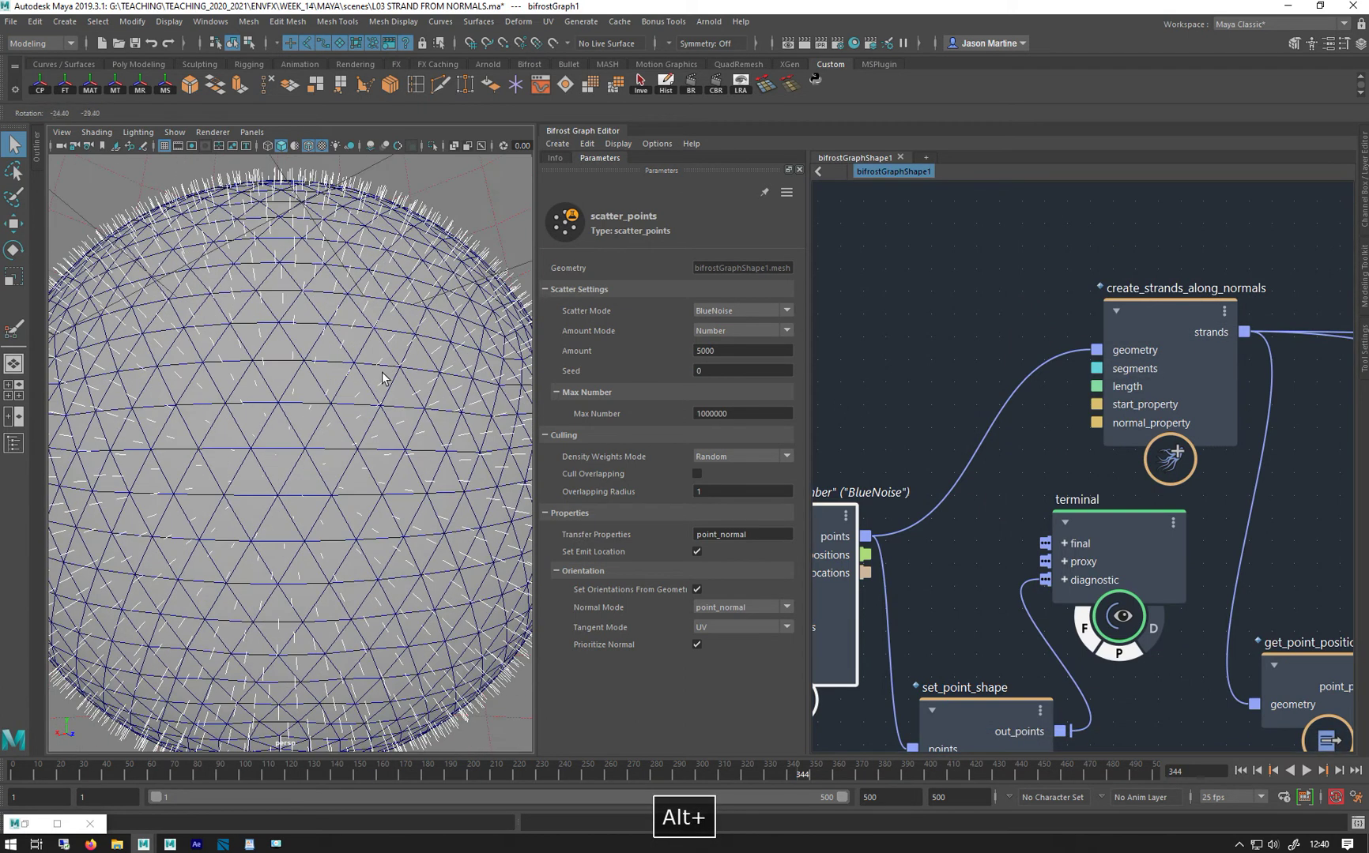
middle_click_drag(928, 349, 1338, 93, "alt")
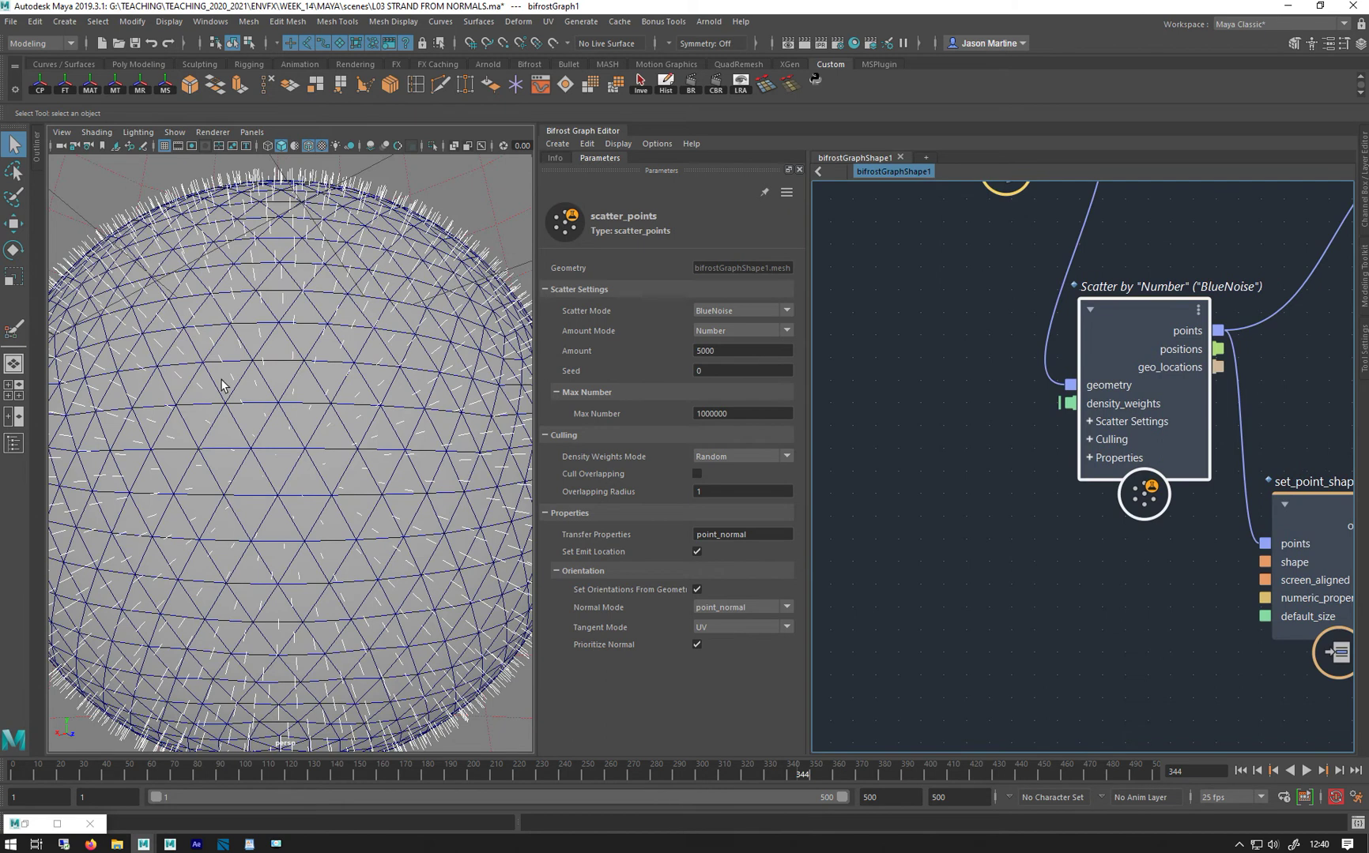
Step: Start painting vertex colours on the platonic sphere and flood the whole mesh with white in the RGBA channels
left_click(264, 382)
right_click(264, 383)
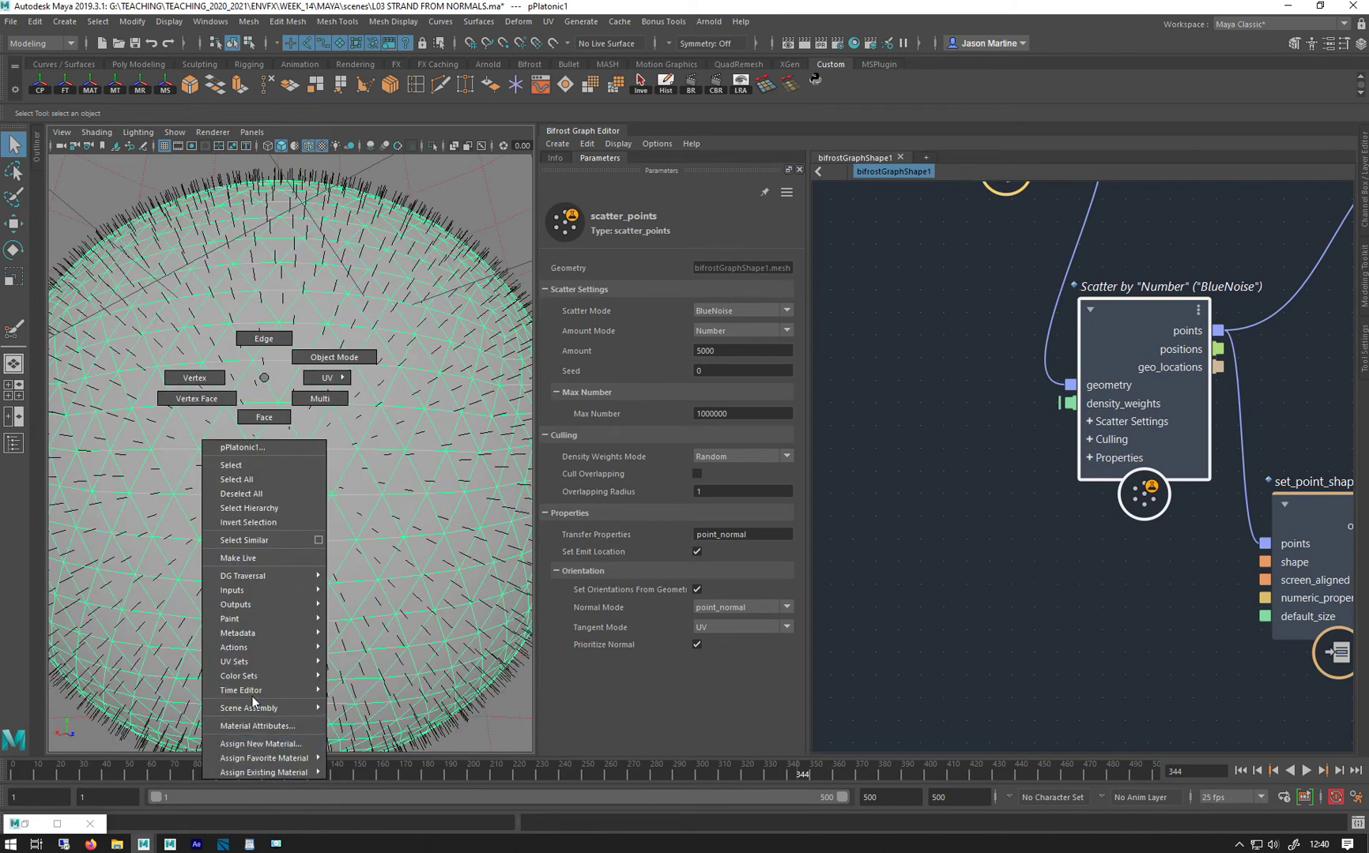
mouse_move(252, 689)
mouse_move(259, 623)
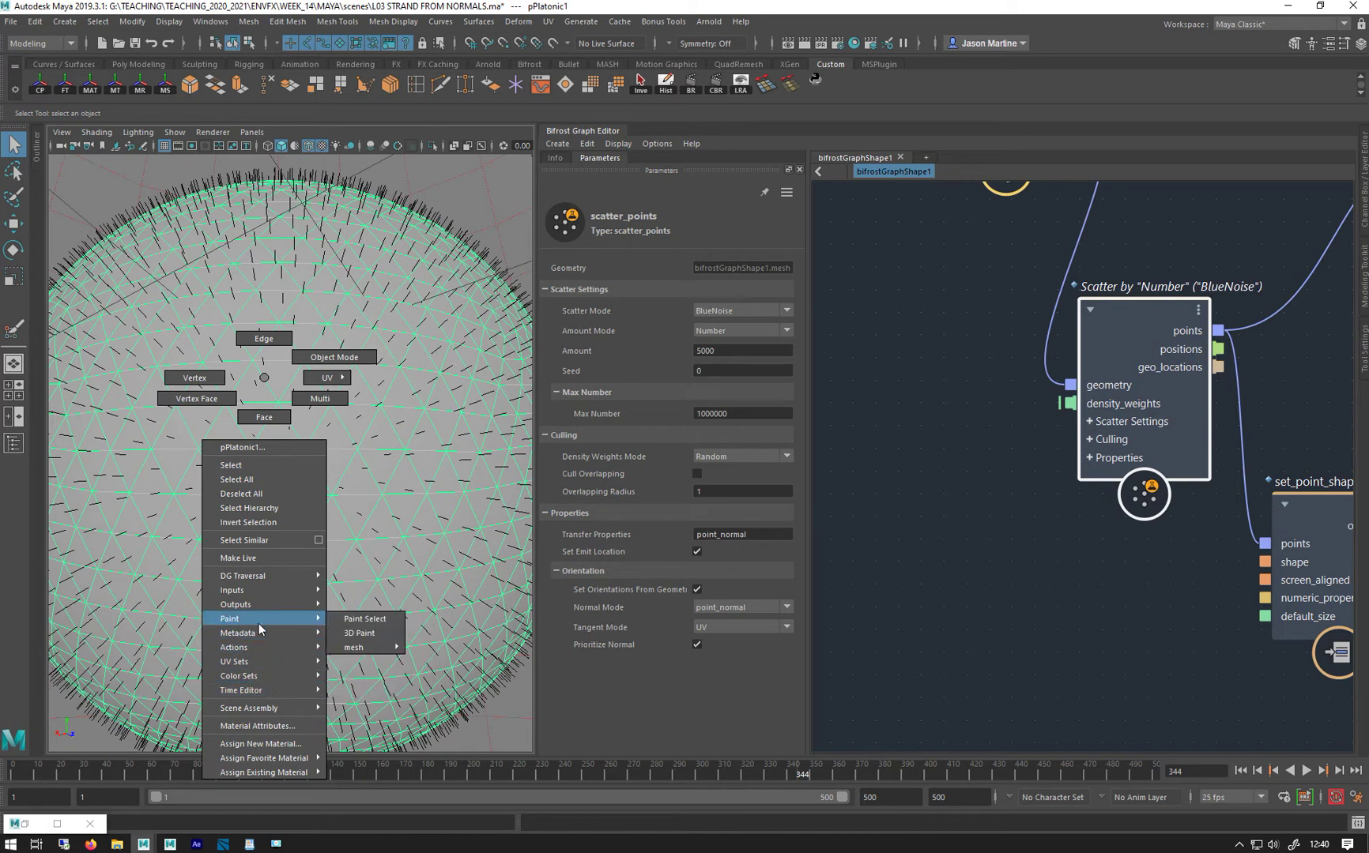
mouse_move(369, 652)
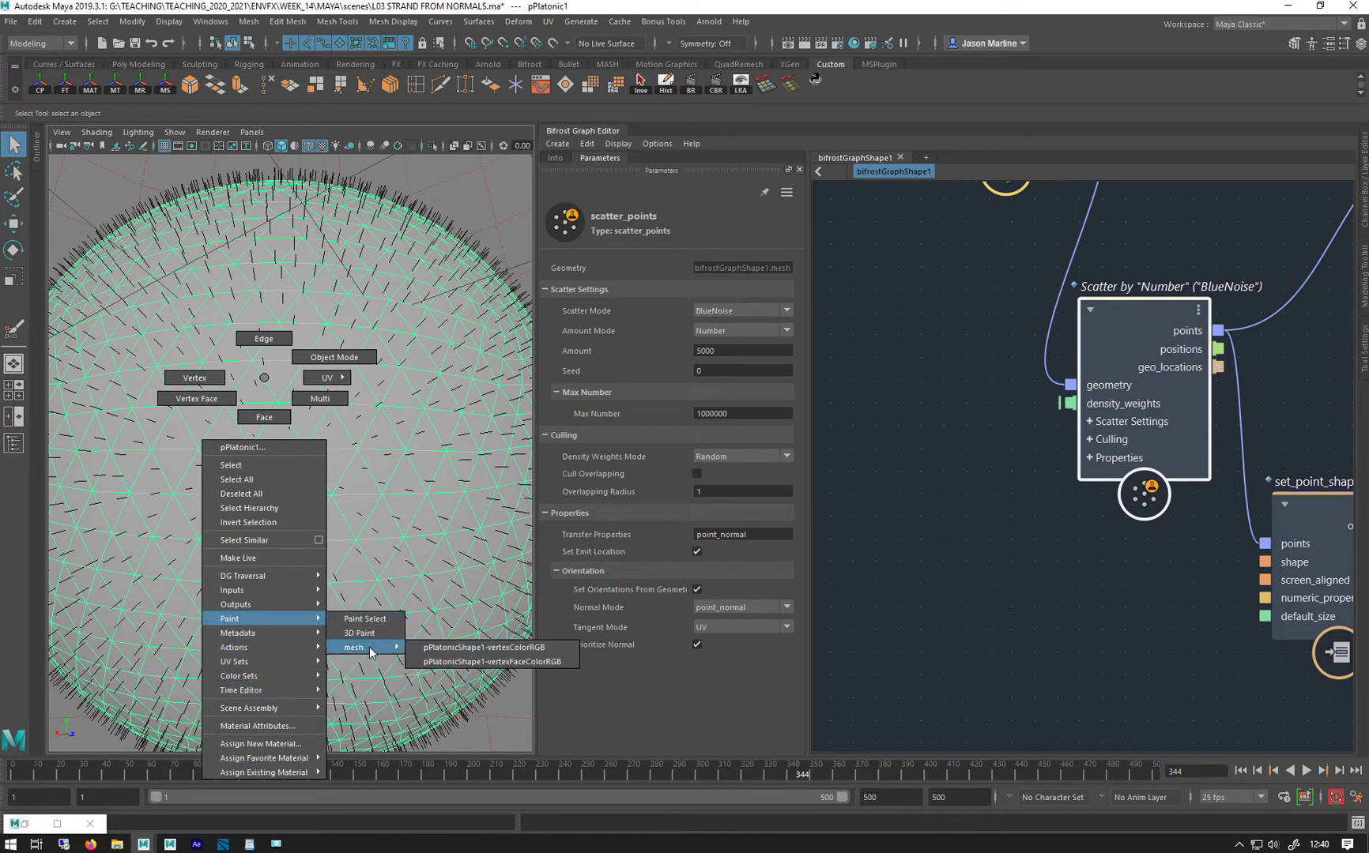
left_click(491, 647)
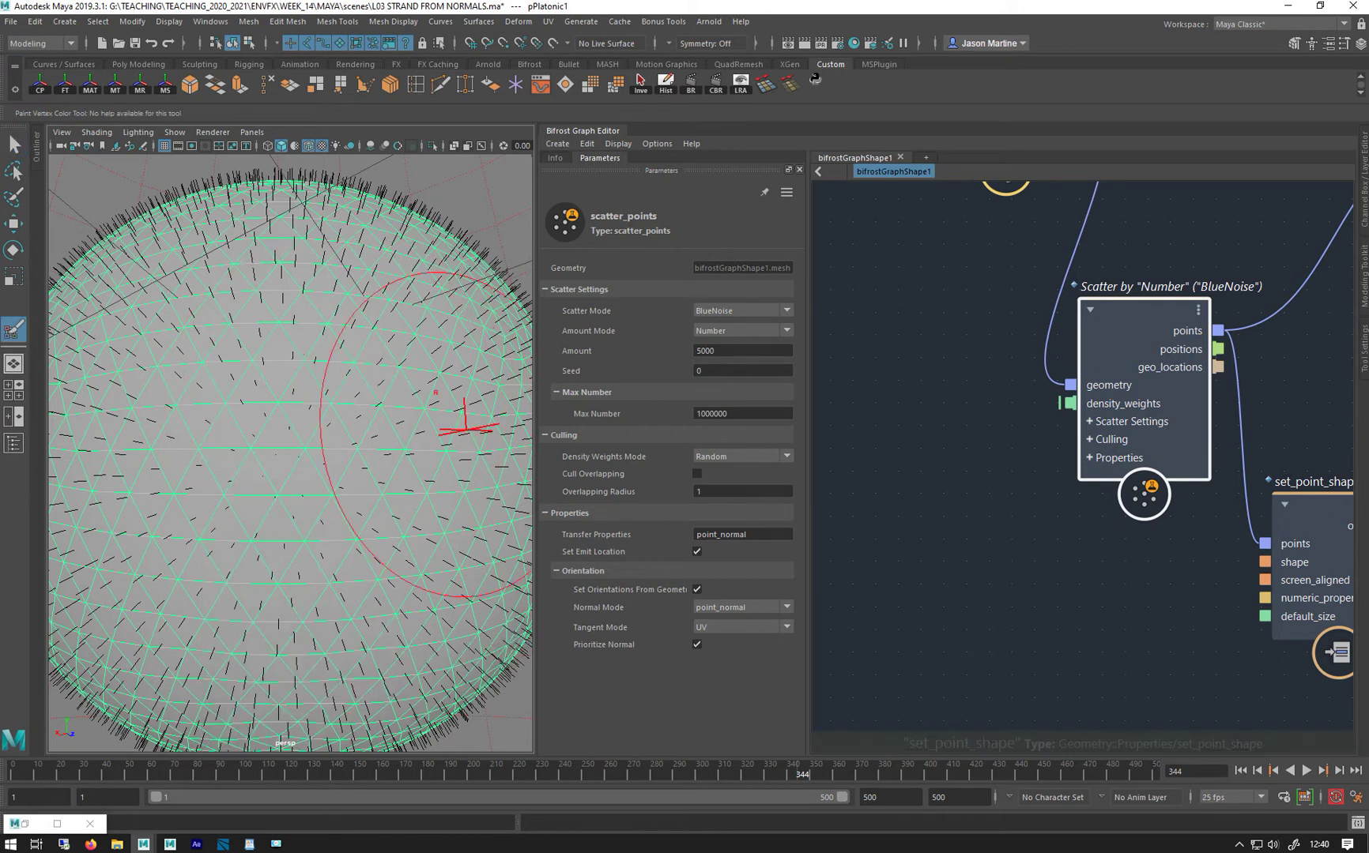
left_click(1365, 357)
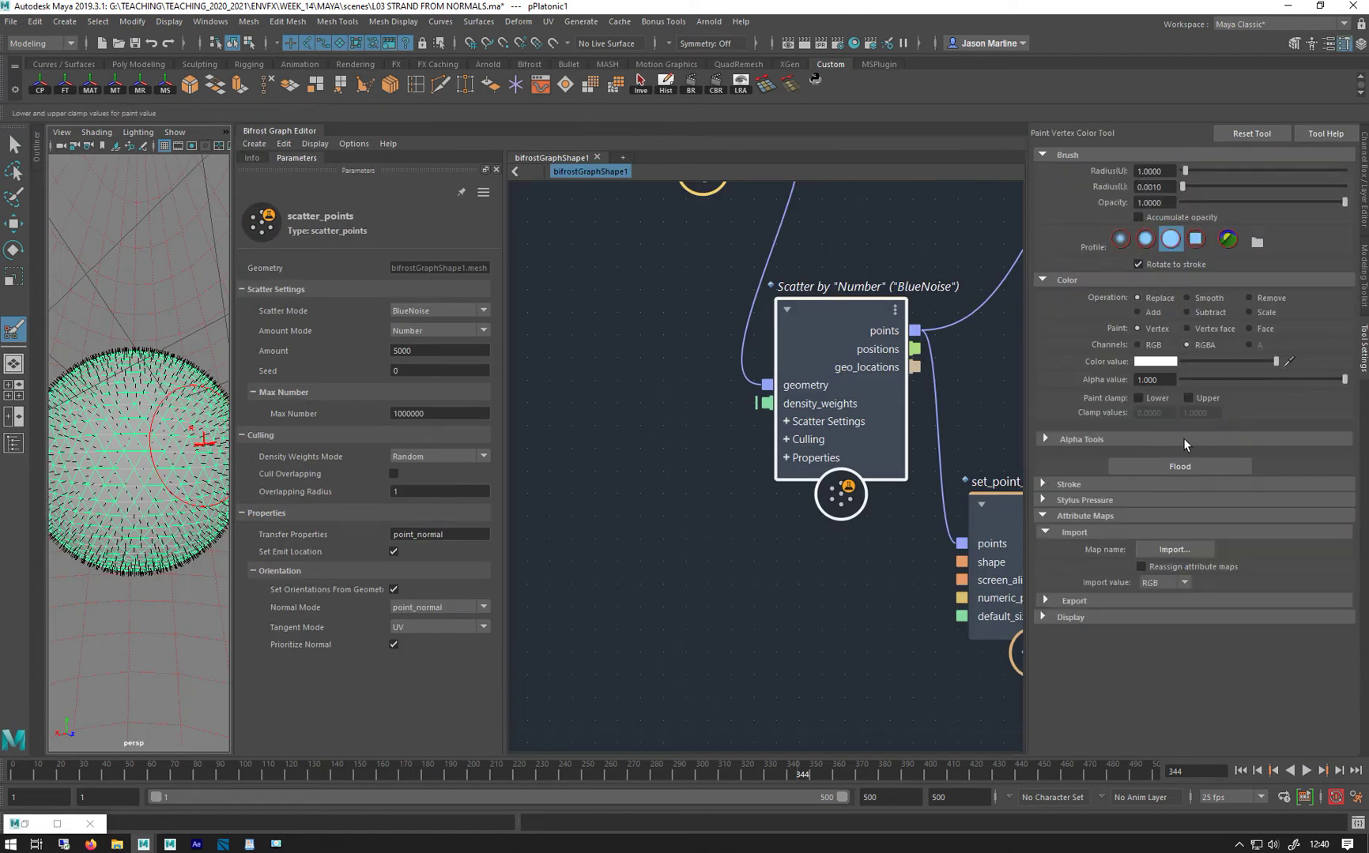
left_click(1179, 467)
left_click(1148, 348)
left_click_drag(1180, 362, 1122, 364)
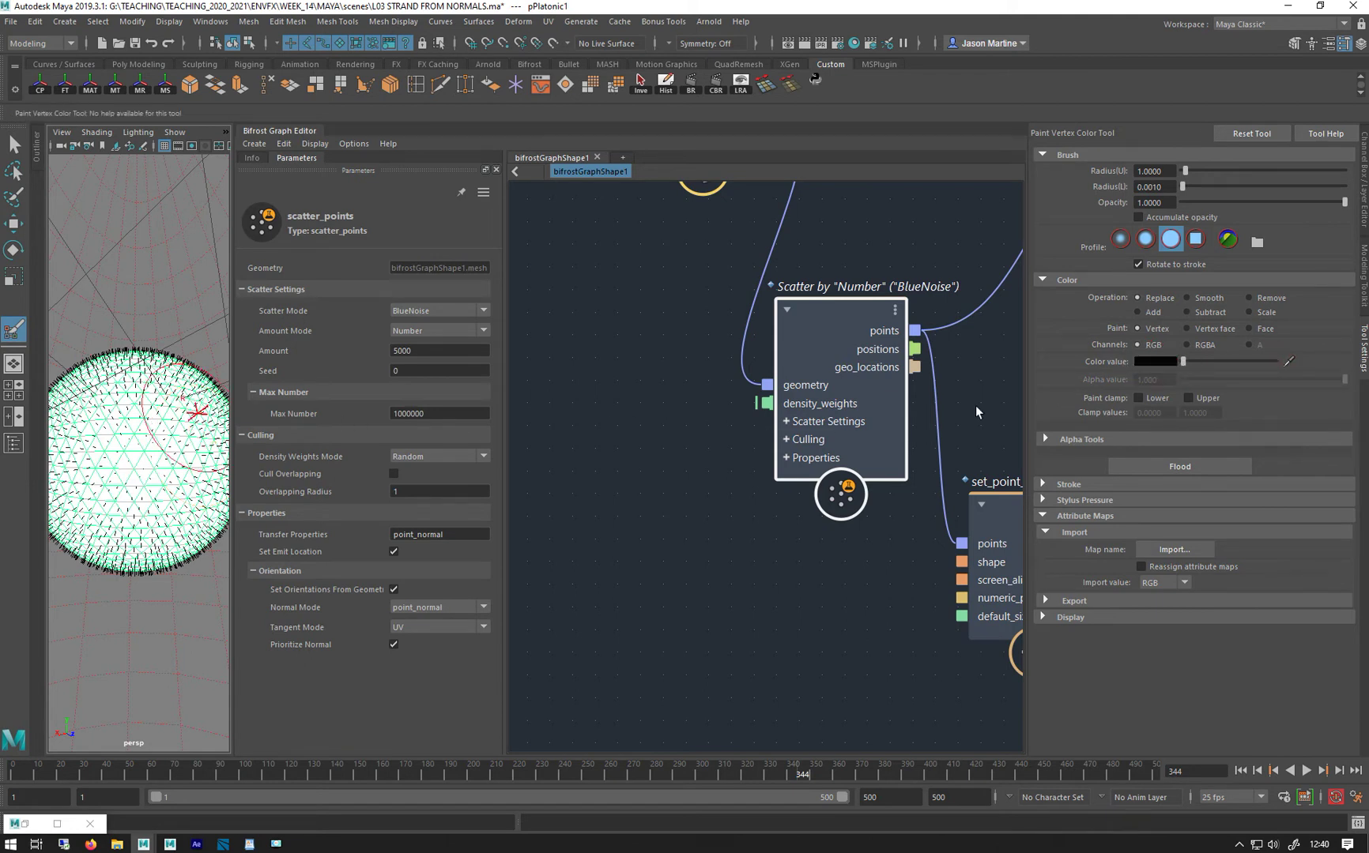
left_click(1185, 347)
left_click_drag(1184, 362, 1279, 362)
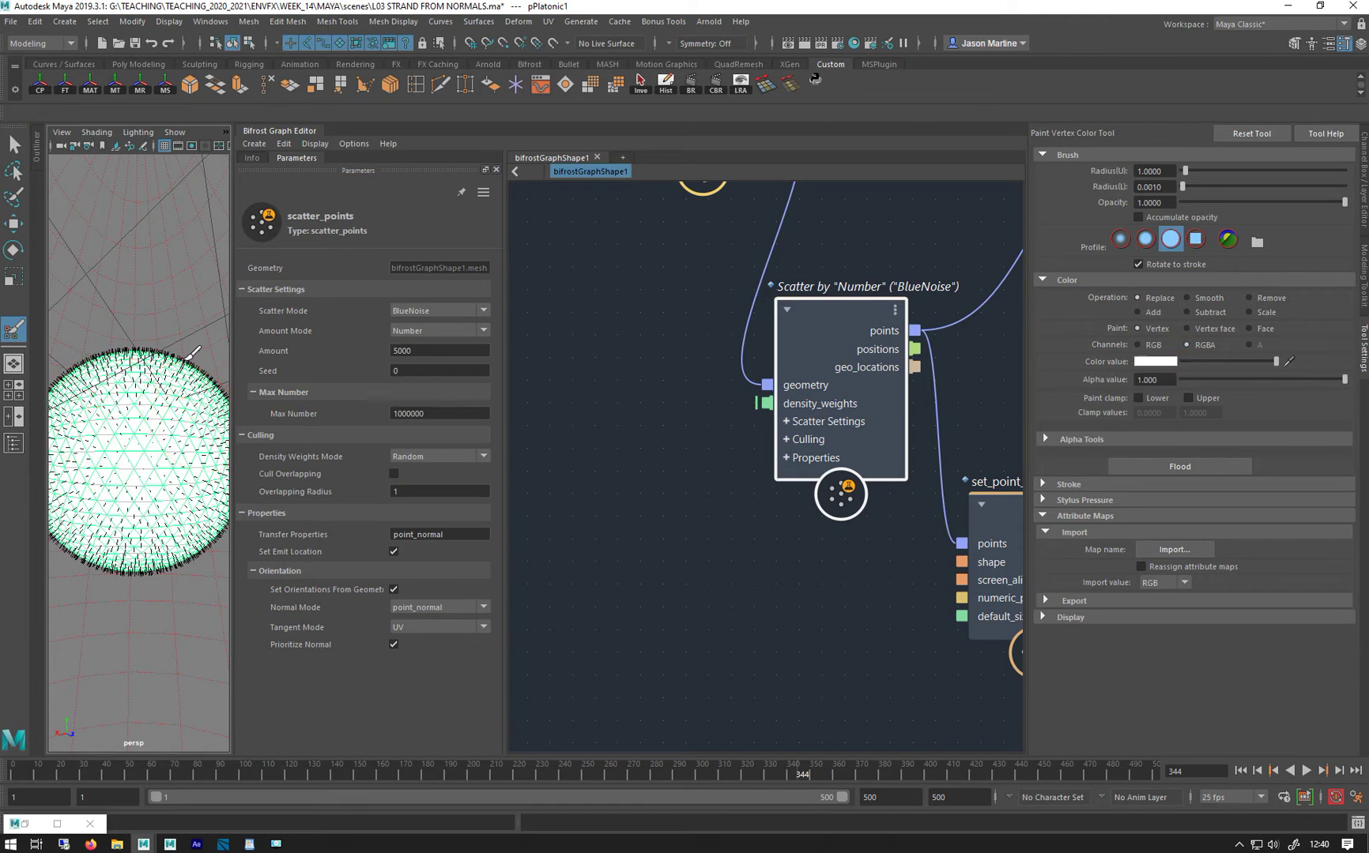
Step: Collapse the Bifrost Graph Editor to enlarge the viewport, then set a black paint colour and the soft Gaussian brush profile
left_click(261, 131)
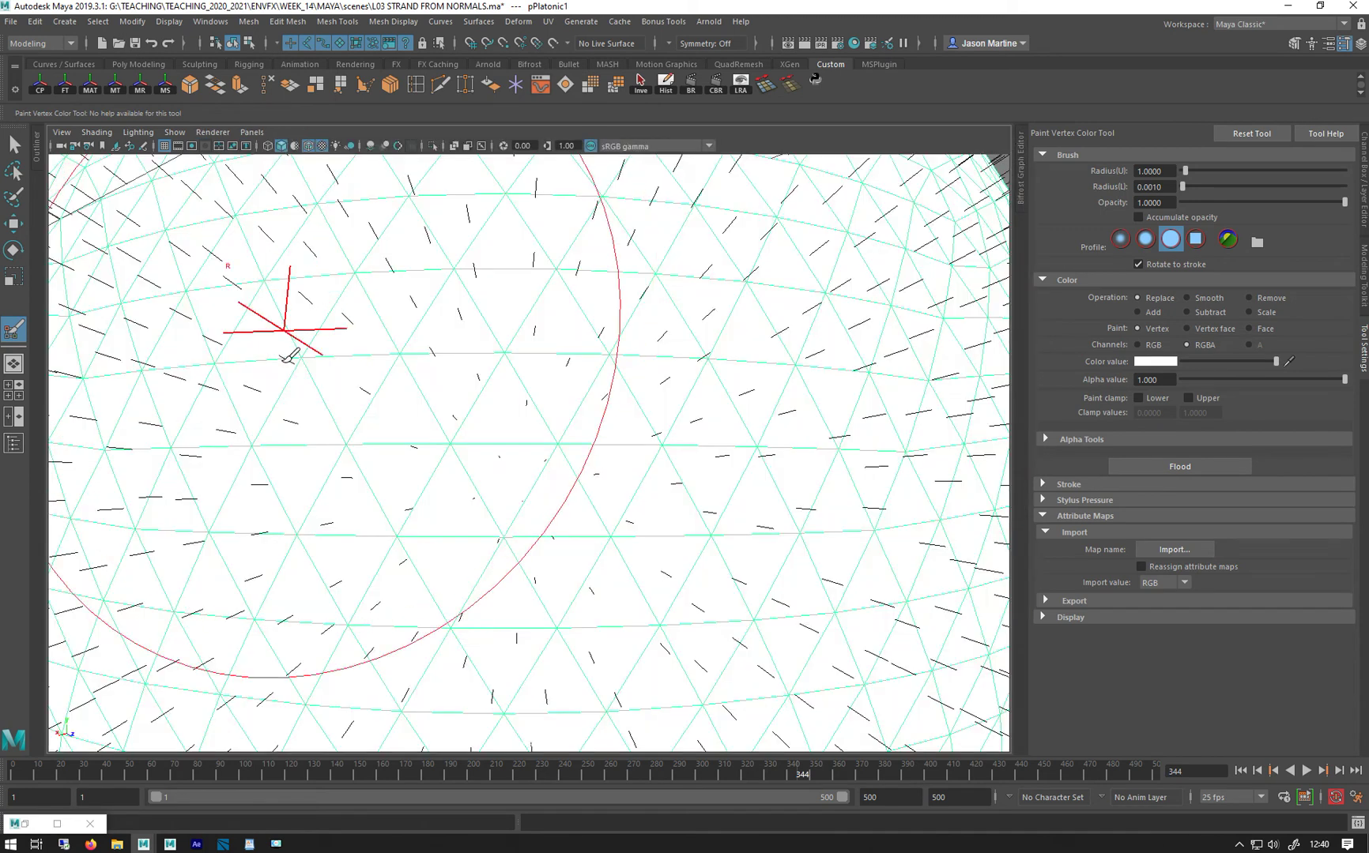
left_click_drag(316, 372, 663, 385, "alt")
right_click_drag(663, 385, 411, 348, "alt")
left_click_drag(425, 383, 539, 443, "alt")
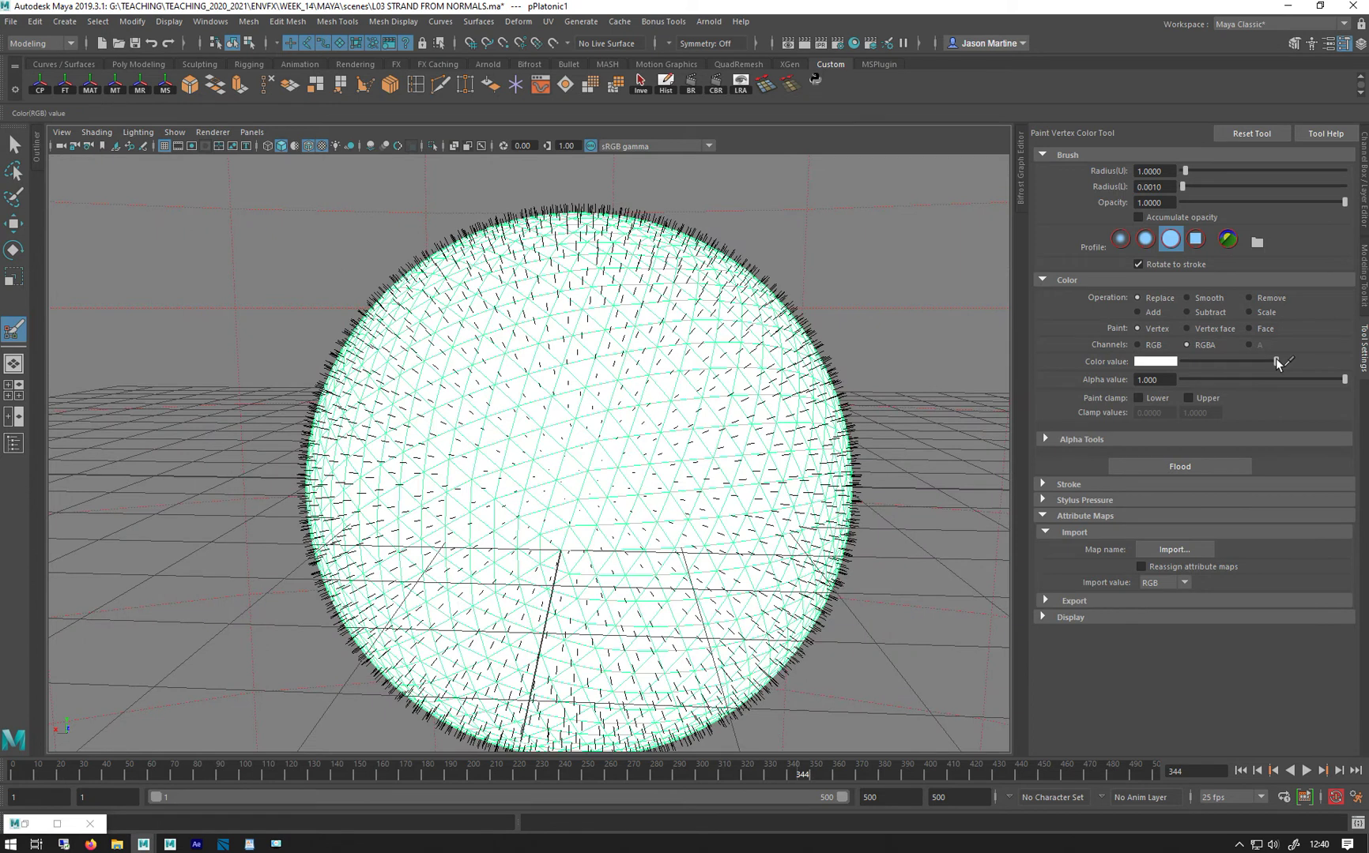
left_click_drag(800, 388, 794, 413, "alt")
left_click(1121, 240)
Step: Enlarge the brush radius to about 2.35 and paint a soft-edged black patch over the front of the sphere
left_click_drag(485, 459, 574, 438, "alt")
right_click_drag(575, 438, 449, 402, "alt")
left_click_drag(448, 446, 565, 456, "alt")
middle_click_drag(476, 443, 471, 337, "alt")
mouse_move(472, 381)
left_mouse_down("alt")
mouse_move(397, 391)
mouse_move(427, 406)
mouse_move(475, 387)
mouse_move(598, 261)
mouse_move(641, 282)
left_mouse_up("alt")
key("b")
mouse_move(565, 315)
left_mouse_down()
mouse_move(489, 335)
mouse_move(543, 347)
left_mouse_up()
mouse_move(480, 401)
left_mouse_down()
mouse_move(594, 285)
mouse_move(640, 369)
mouse_move(531, 417)
mouse_move(545, 371)
mouse_move(592, 348)
mouse_move(569, 411)
left_mouse_up()
mouse_move(506, 364)
left_mouse_down()
mouse_move(478, 391)
mouse_move(677, 358)
mouse_move(656, 368)
mouse_move(676, 327)
mouse_move(533, 324)
mouse_move(551, 405)
mouse_move(577, 327)
mouse_move(550, 364)
left_mouse_up()
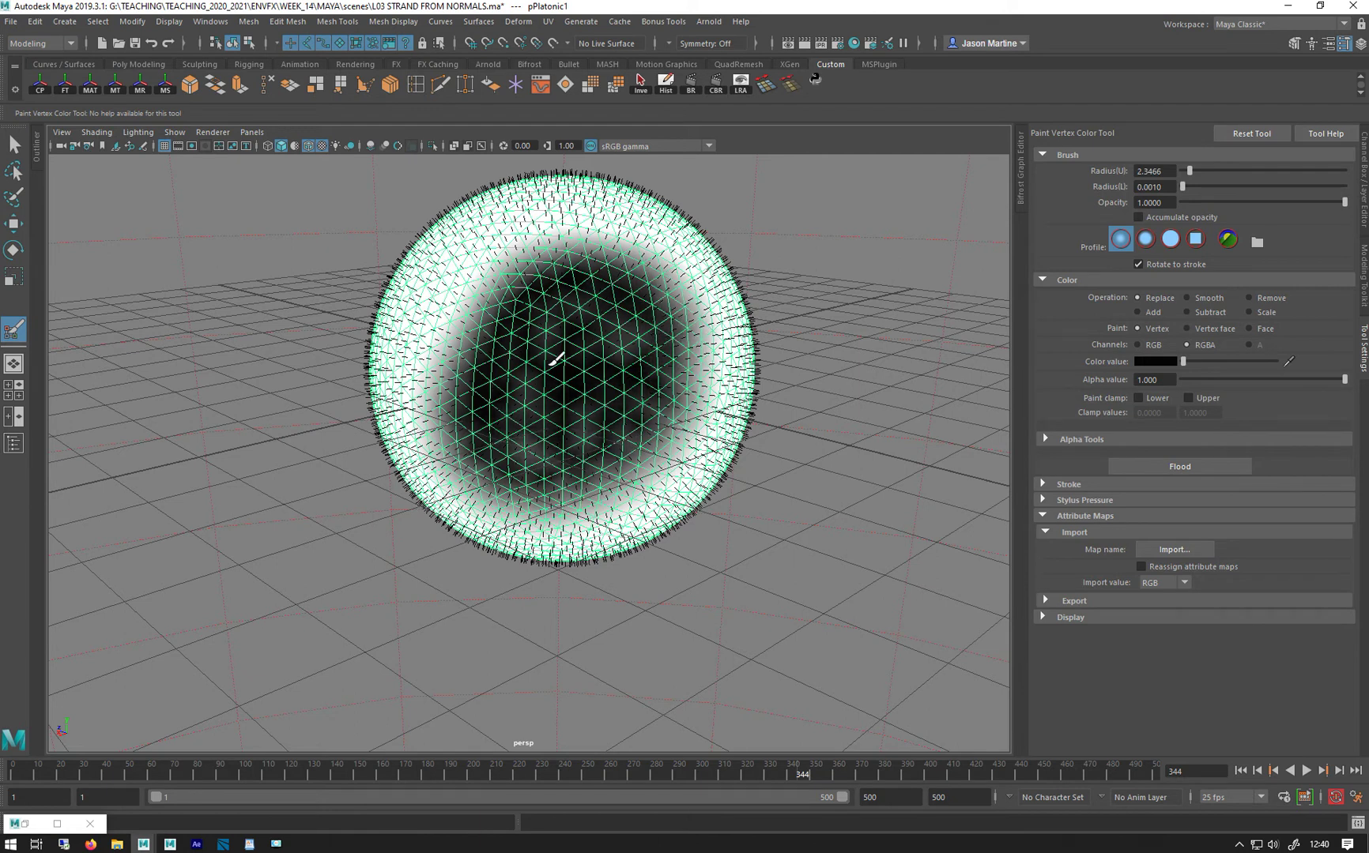
Step: Switch to the solid brush profile and extend the black area over most of the sphere's front
left_click(1169, 238)
left_click(1170, 238)
mouse_move(666, 378)
left_mouse_down()
mouse_move(596, 388)
mouse_move(626, 321)
mouse_move(593, 349)
left_mouse_up()
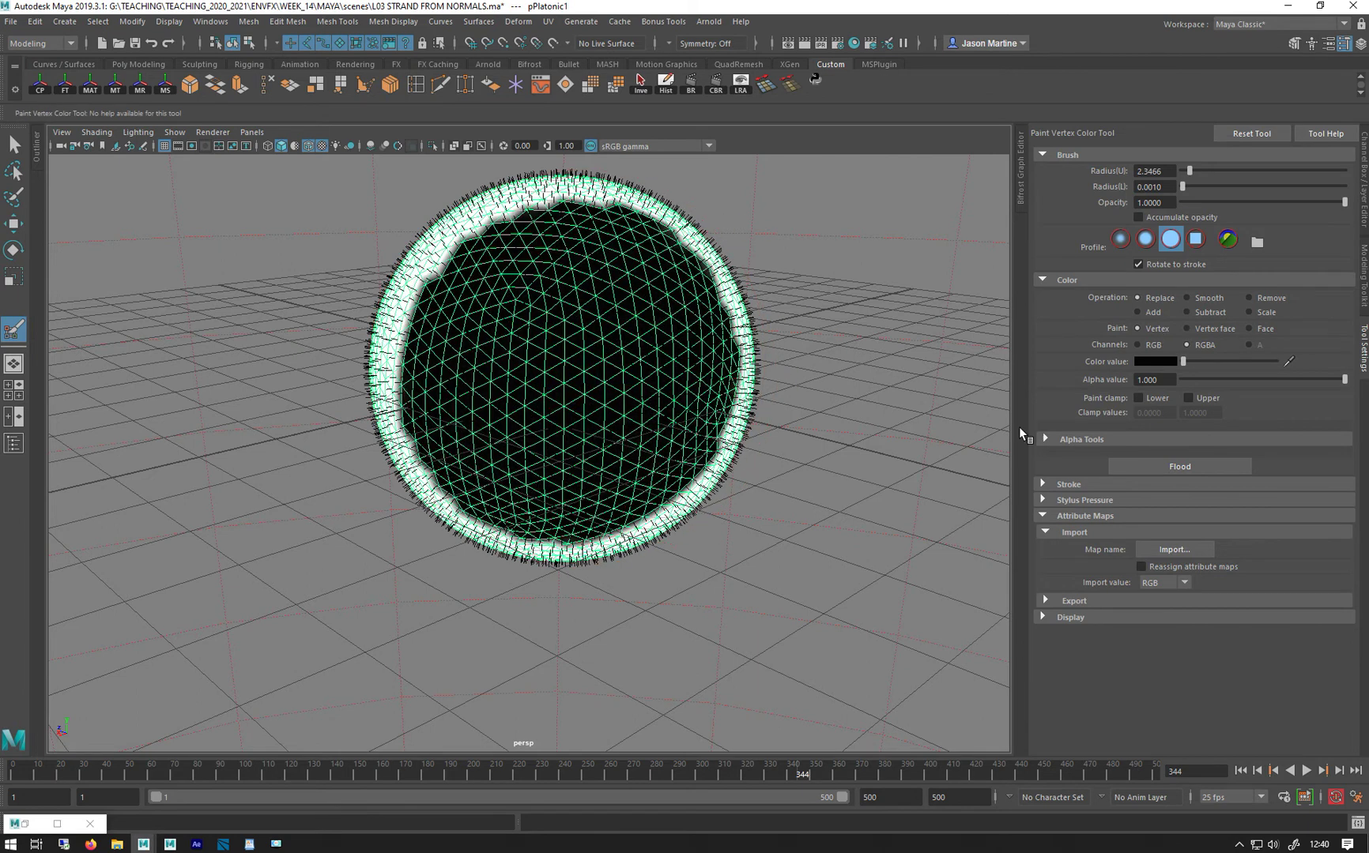
Step: Set the paint operation to Smooth and flood the sphere to soften the edge between black and white
mouse_move(627, 398)
left_mouse_down("alt")
mouse_move(531, 426)
mouse_move(523, 446)
left_mouse_up("alt")
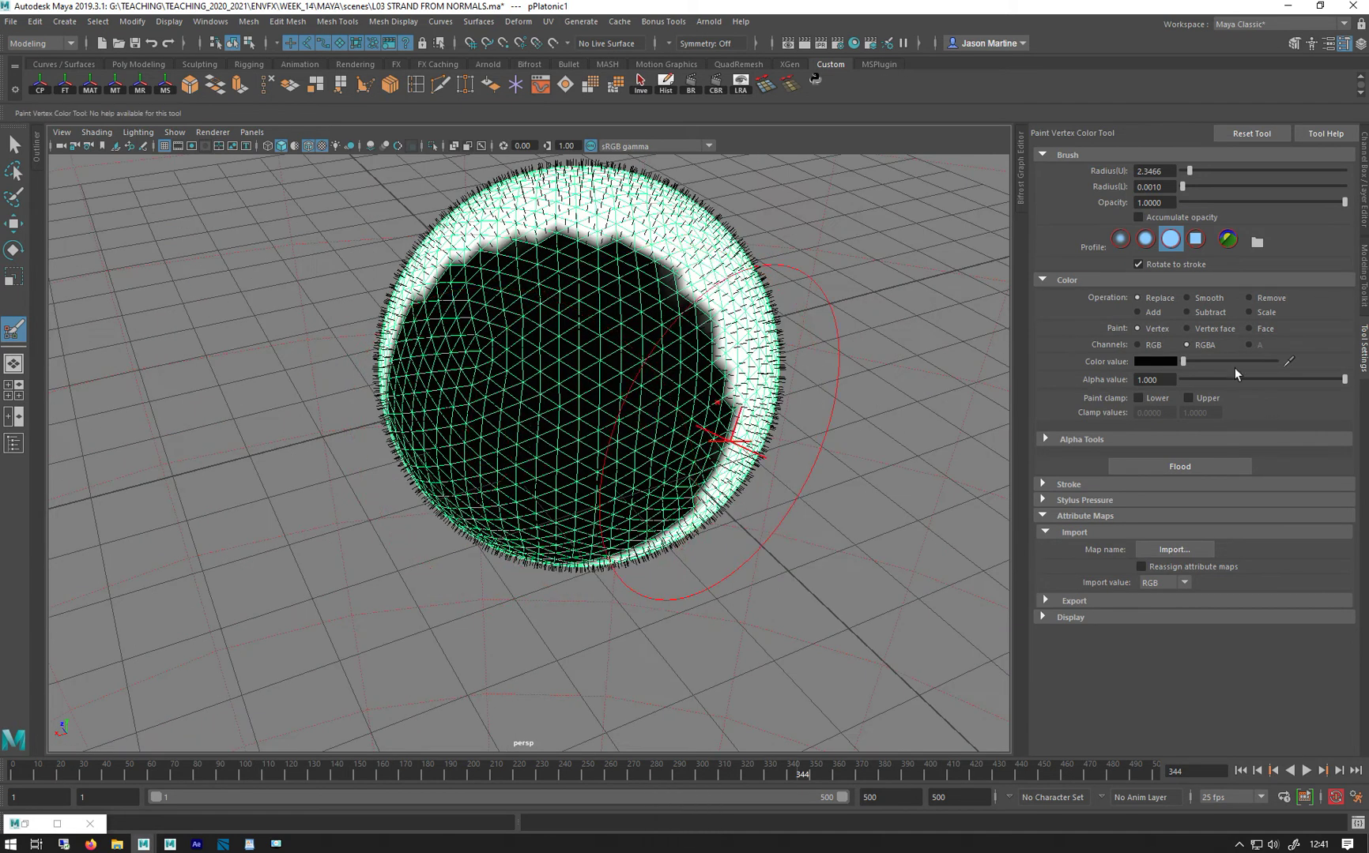
left_click(1188, 297)
left_click(1177, 467)
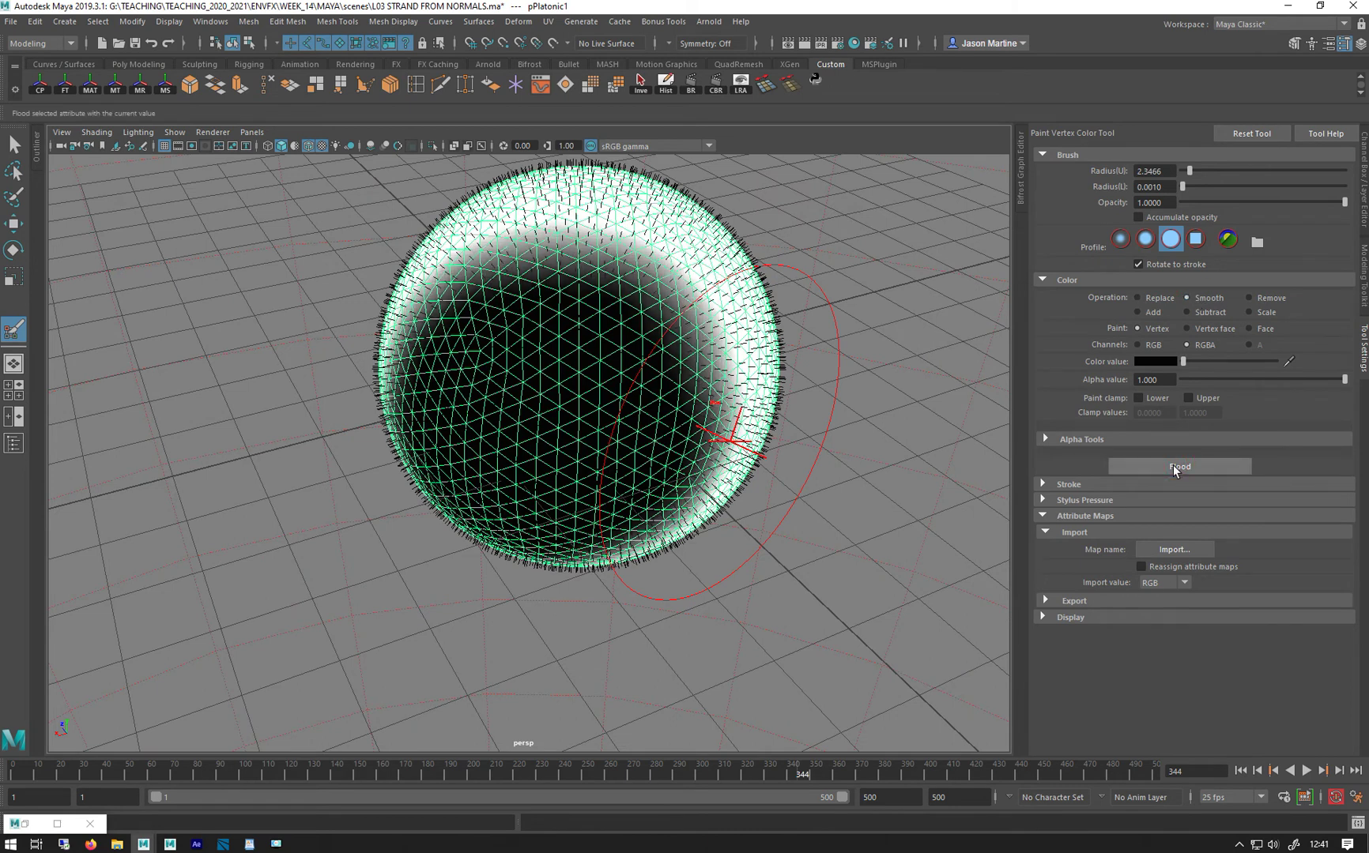
left_click_drag(759, 371, 871, 419, "alt")
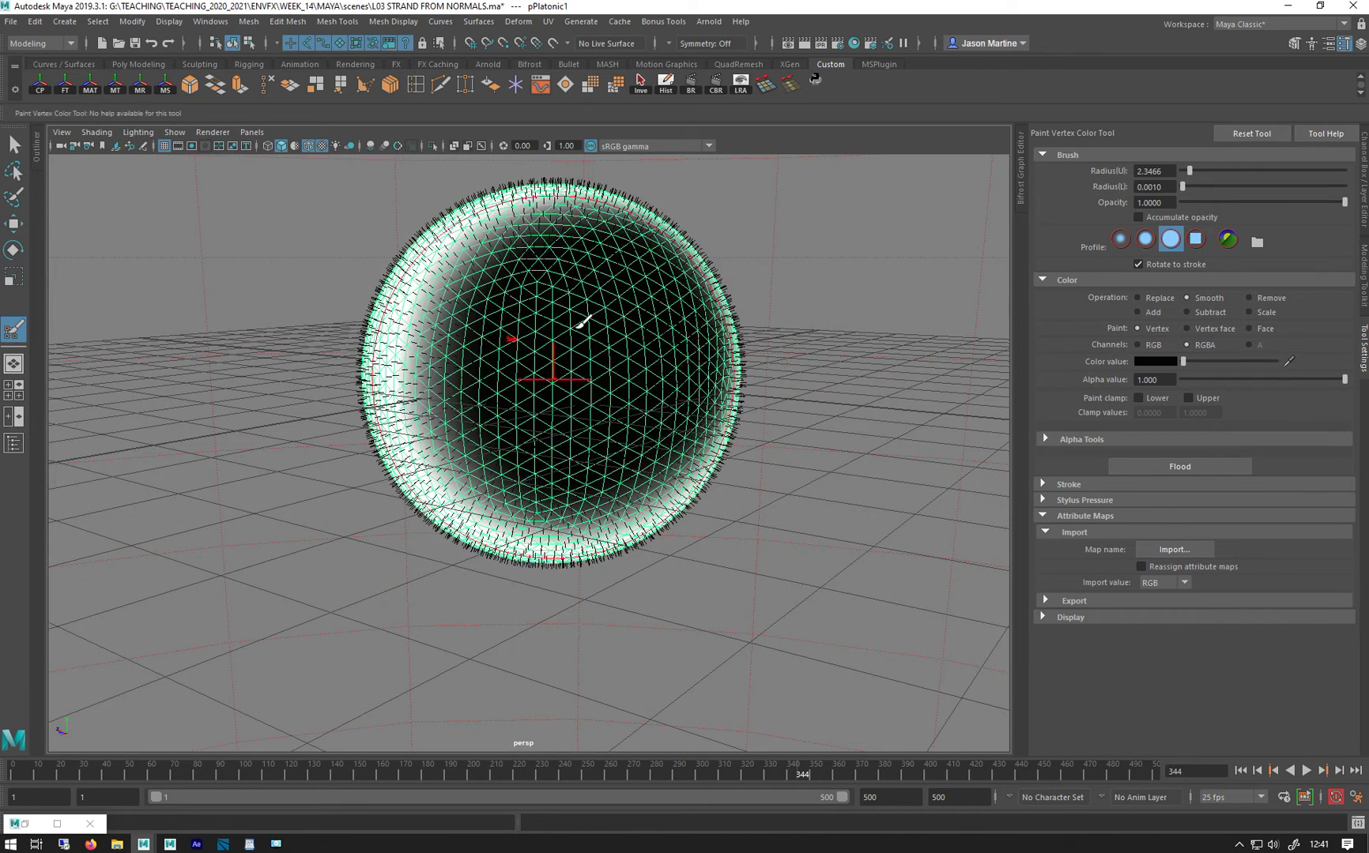
Step: Reopen the Bifrost Graph Editor and rearrange the pPlatonicShape1, scatter_points and set_point_shape nodes to make room between them
left_click(1363, 214)
left_click(1364, 214)
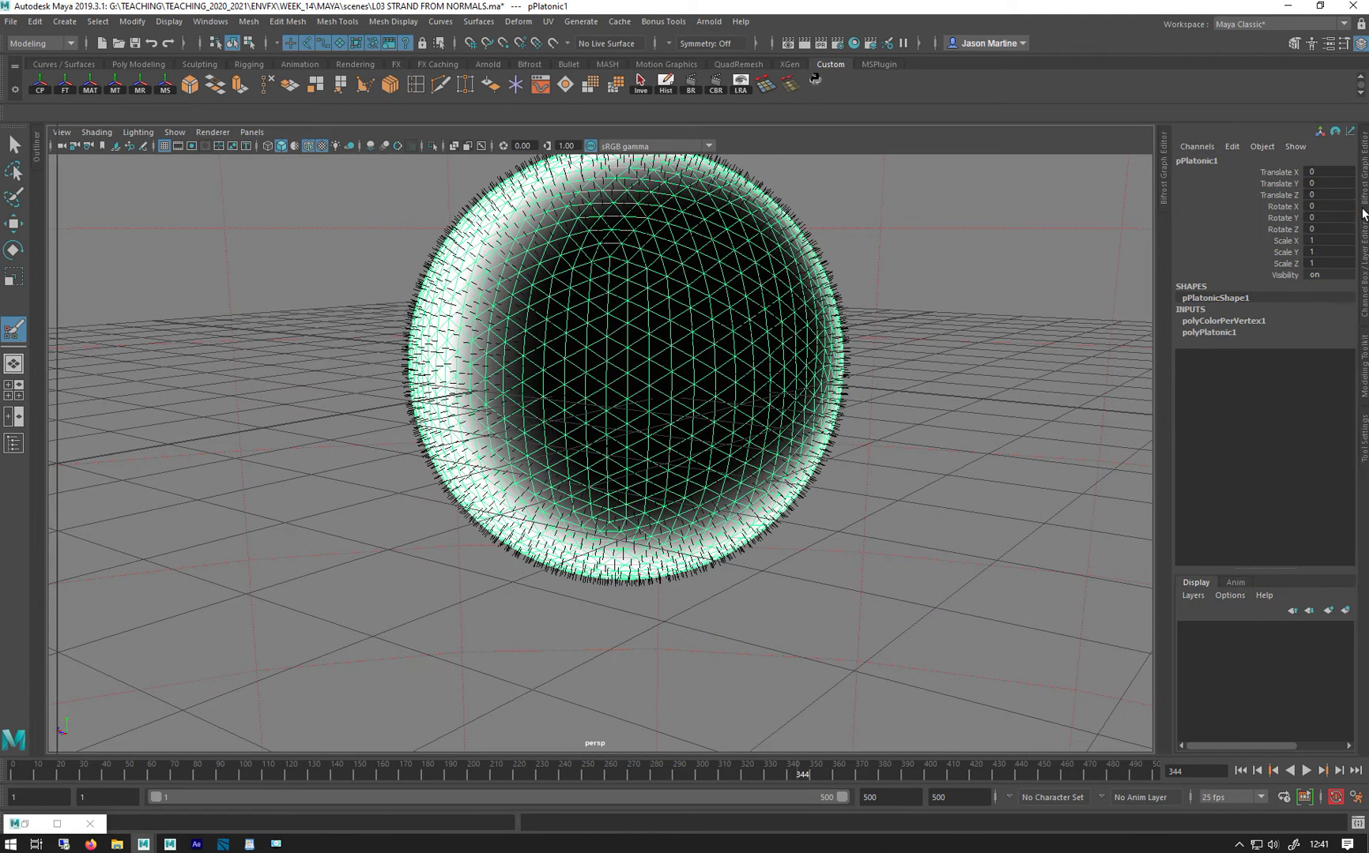
left_click(1365, 195)
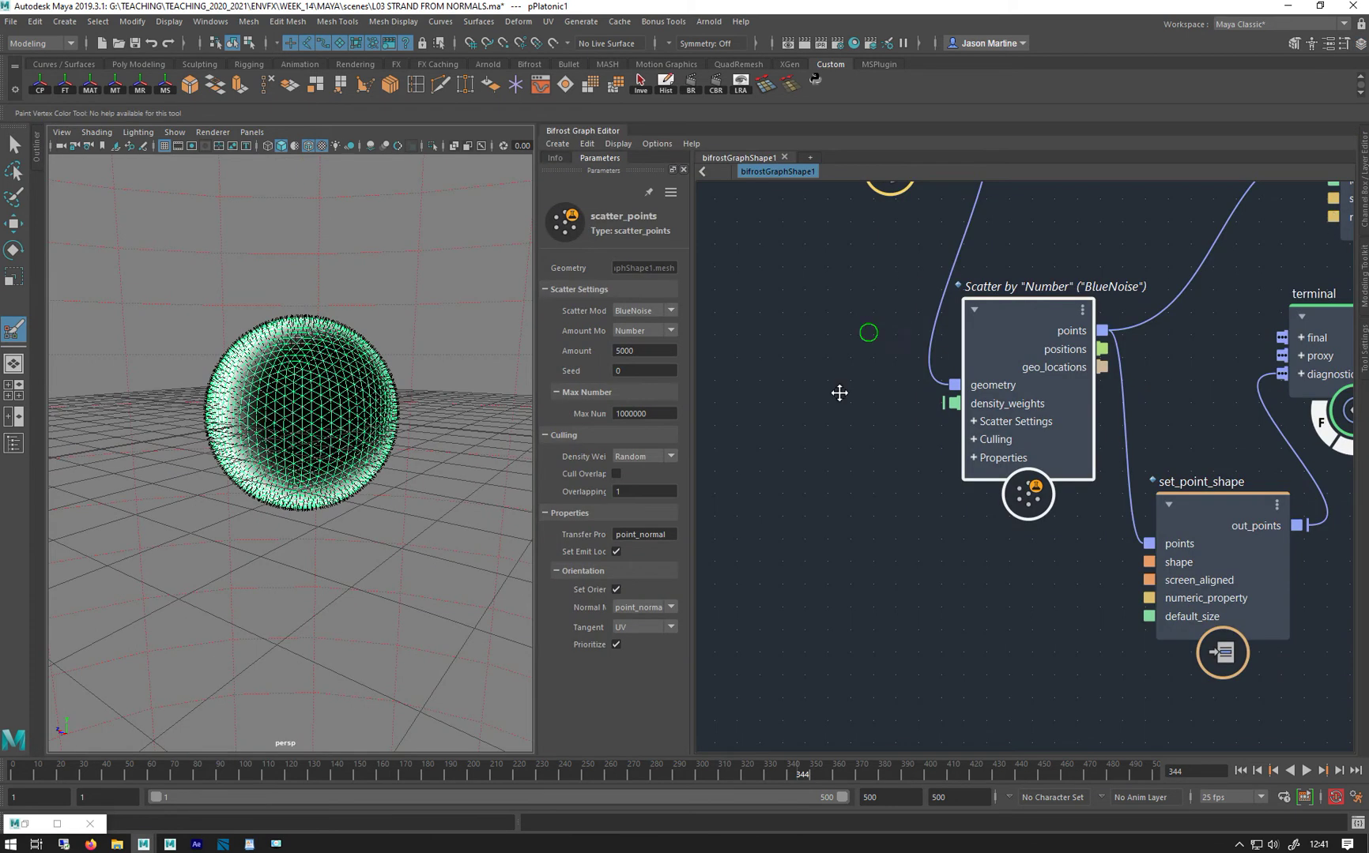
middle_click_drag(885, 314, 788, 528, "alt")
scroll(822, 498, "down", 2)
left_click_drag(802, 352, 743, 409)
middle_click_drag(918, 402, 953, 192, "alt")
left_click_drag(1191, 336, 1222, 365)
left_click_drag(975, 375, 1053, 288)
left_click_drag(784, 231, 735, 332)
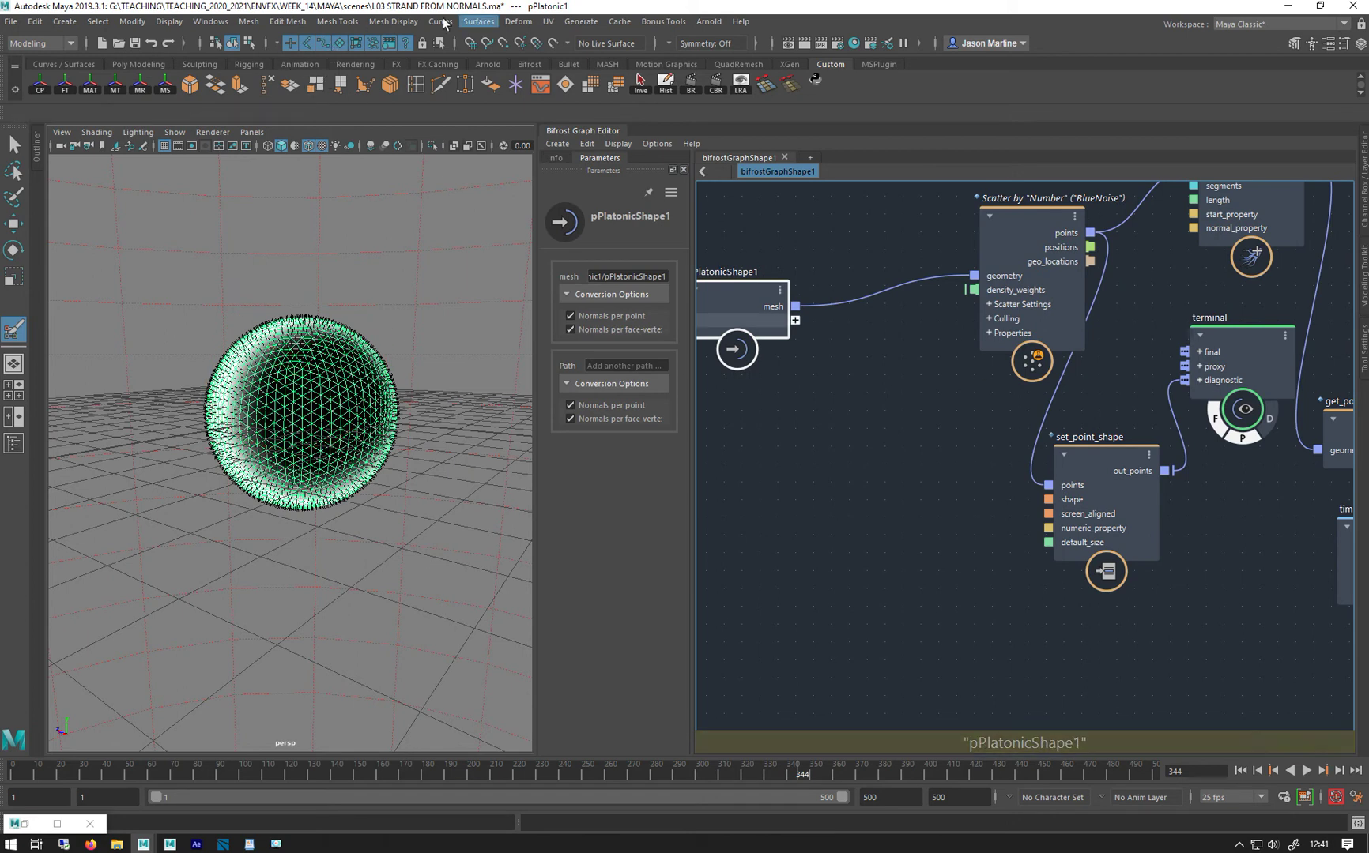
Step: Rename the sphere's vertex colour set colorSet1 to mask in the Color Set Editor
left_click(391, 23)
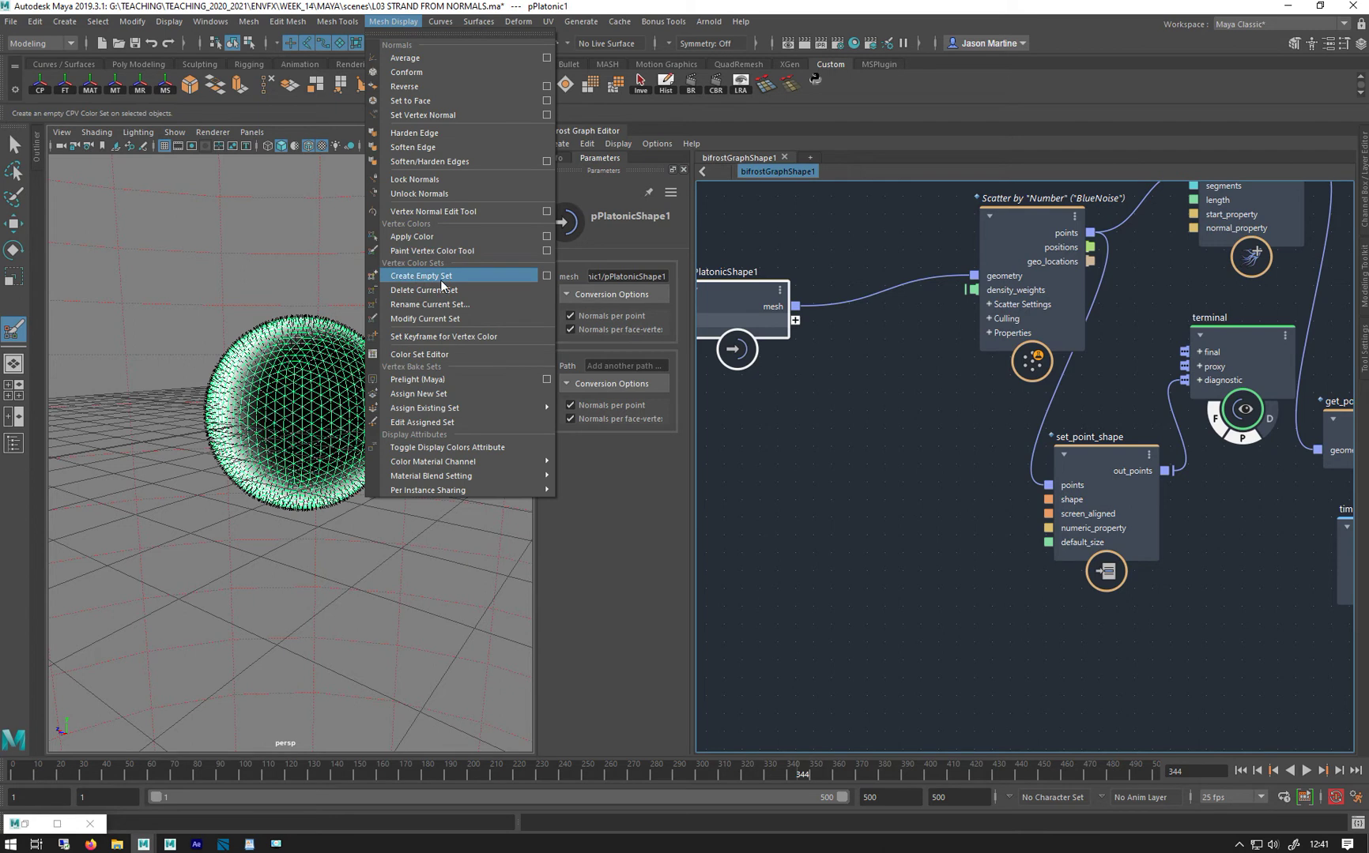
left_click(437, 354)
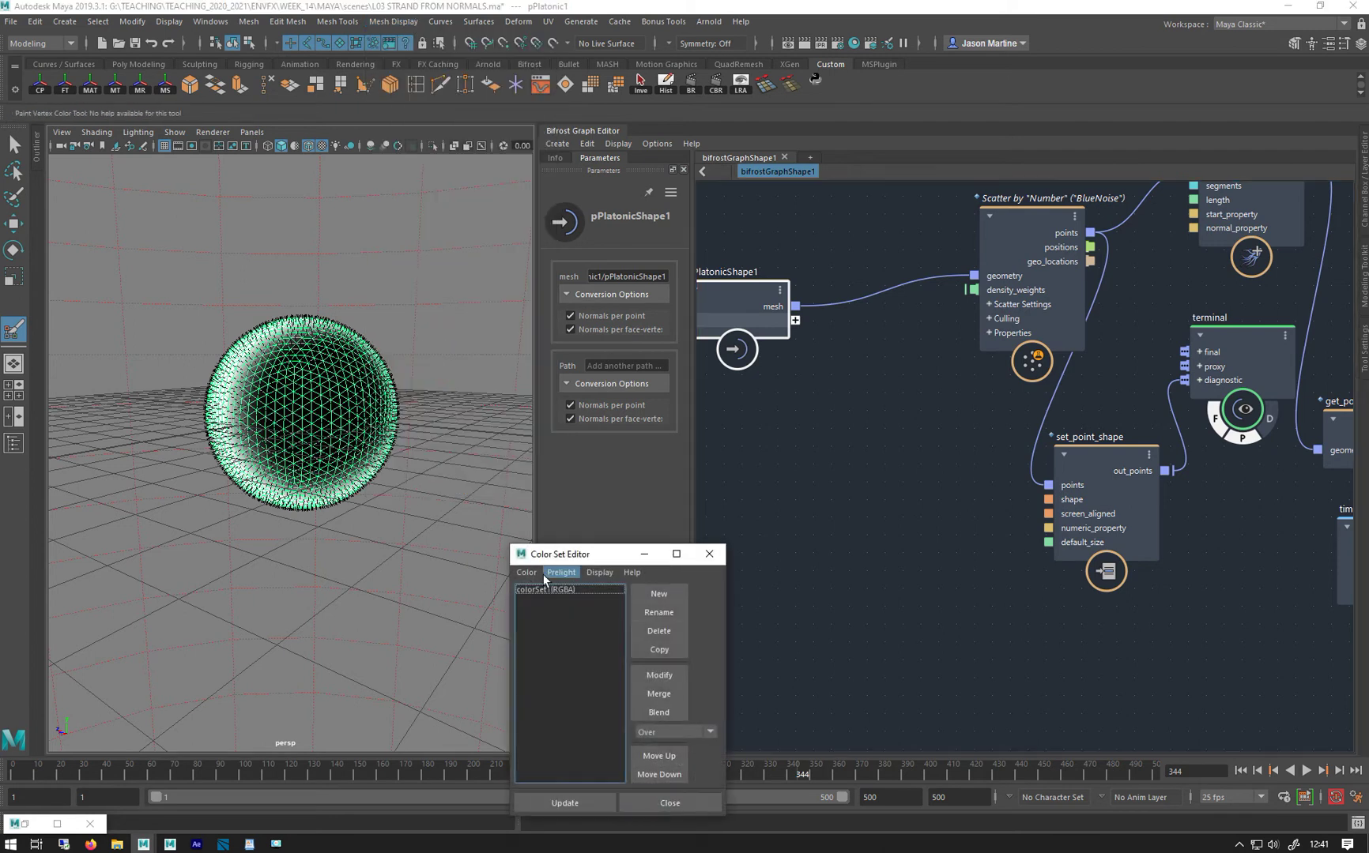
left_click_drag(544, 562, 357, 262)
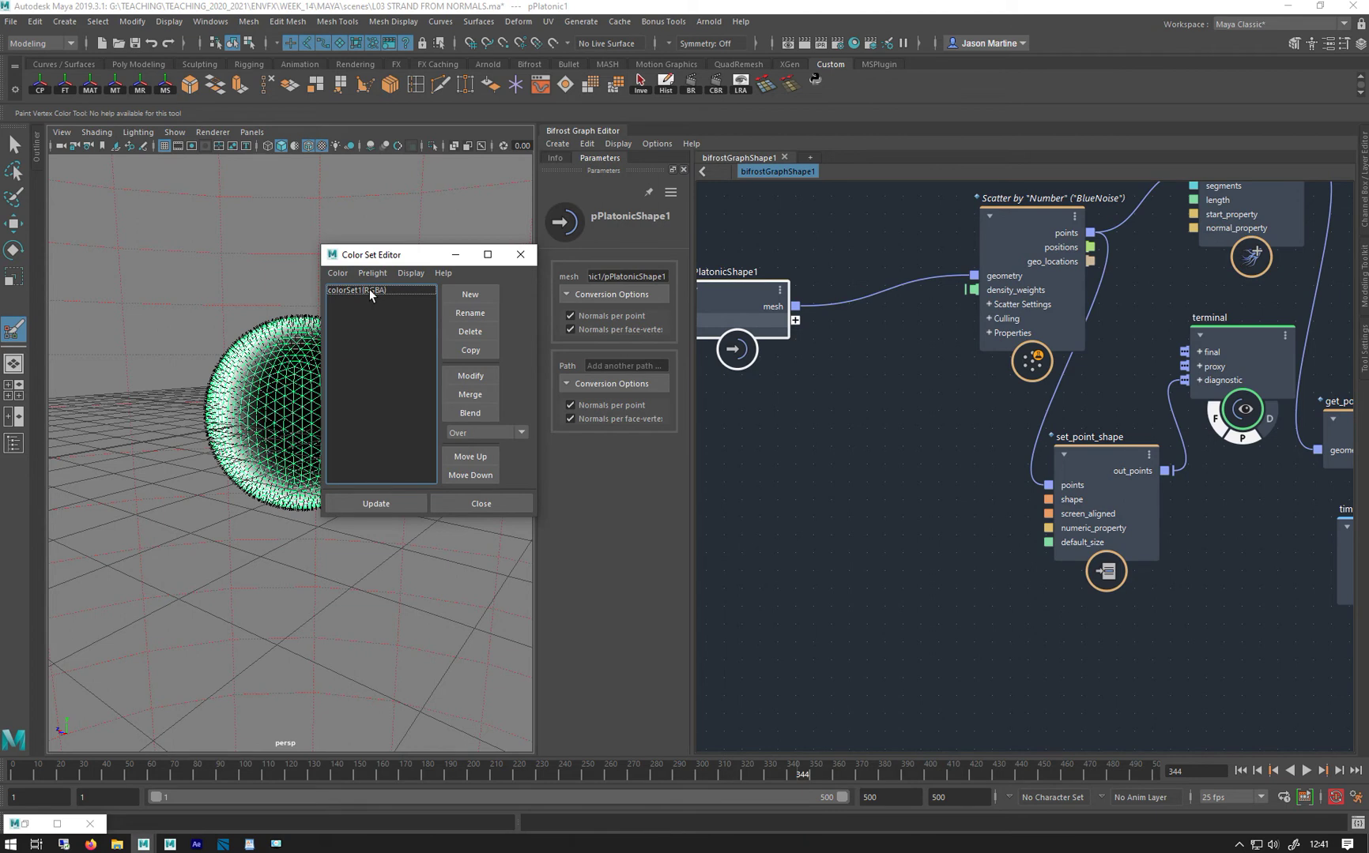
left_click(353, 291)
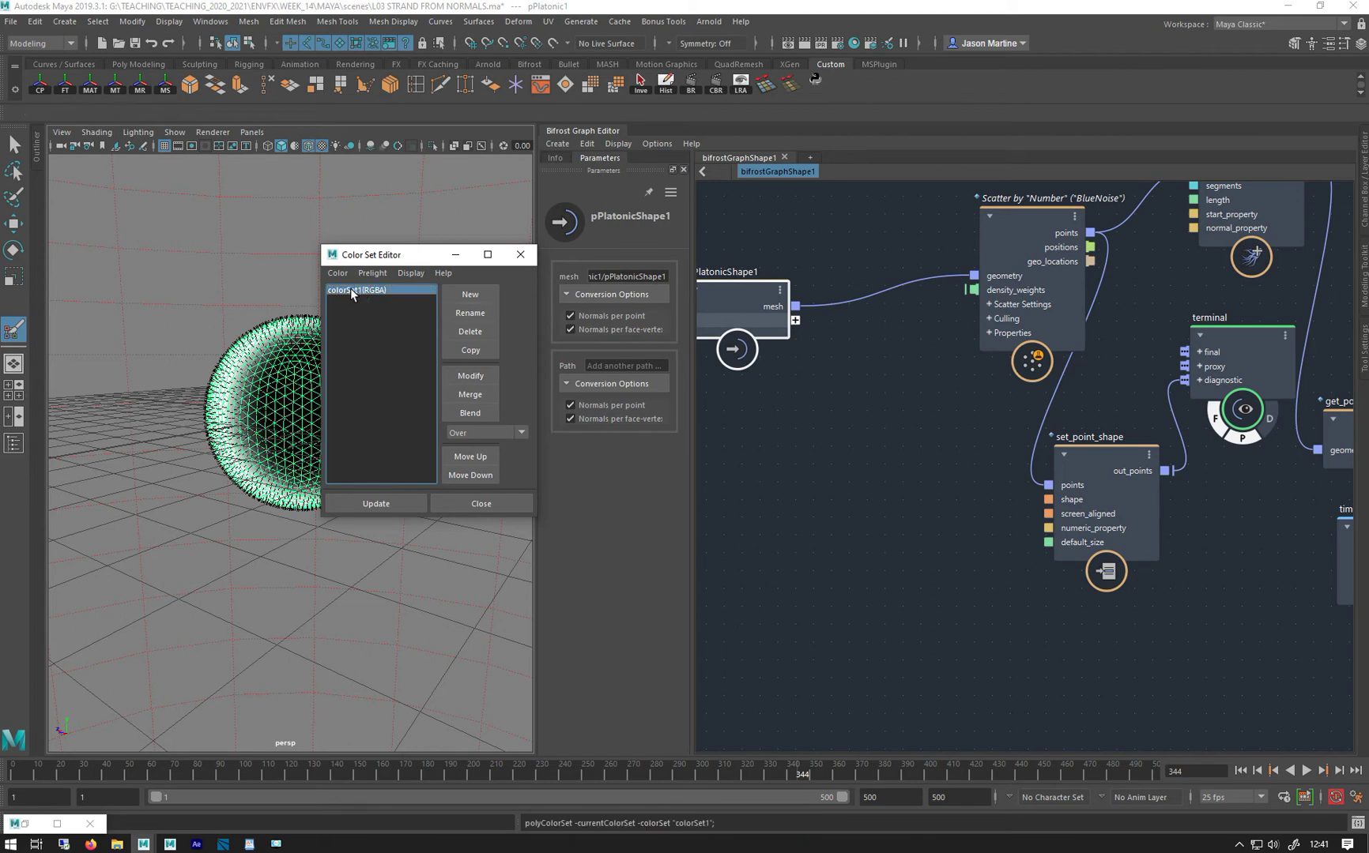
left_click(470, 316)
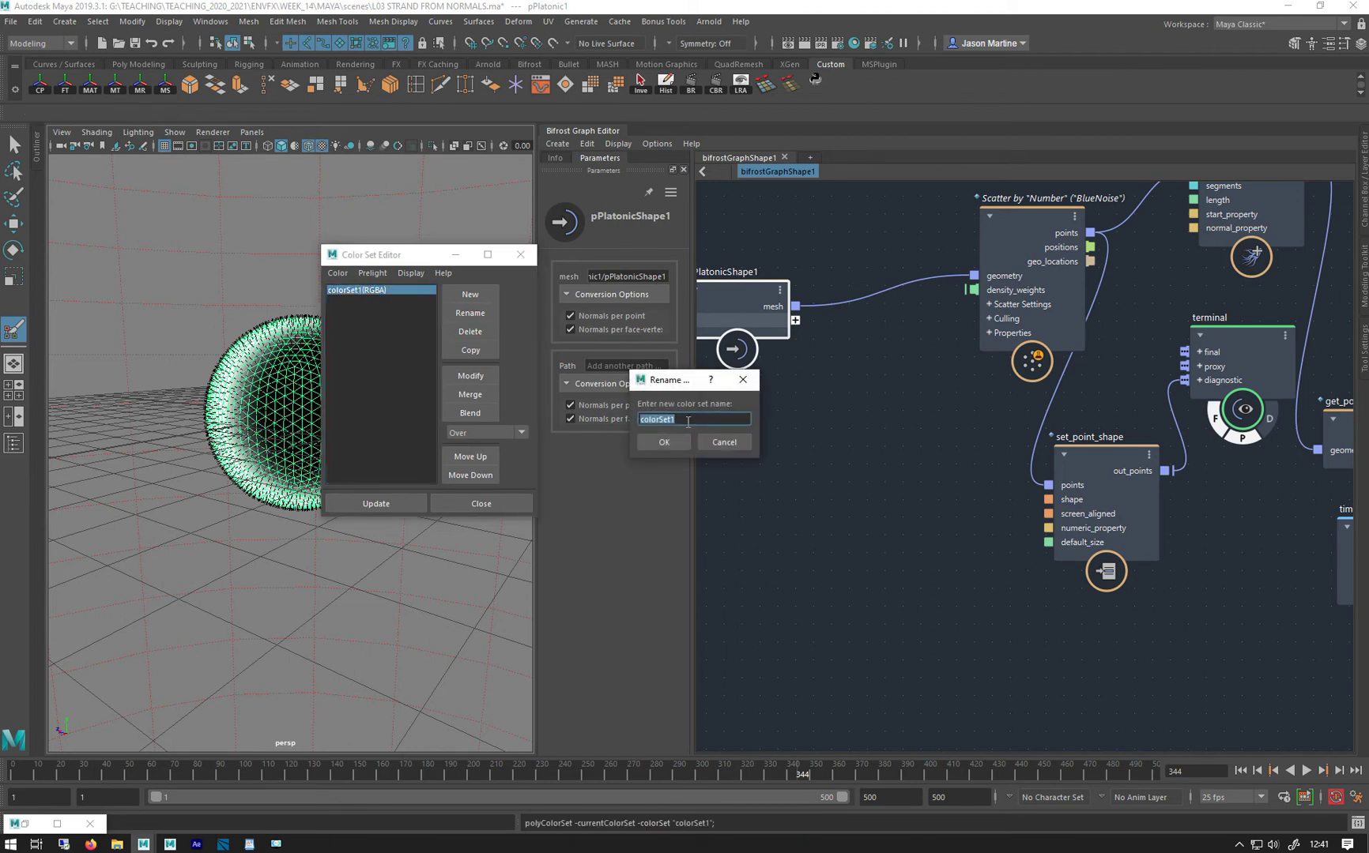
type("mask")
left_click(663, 441)
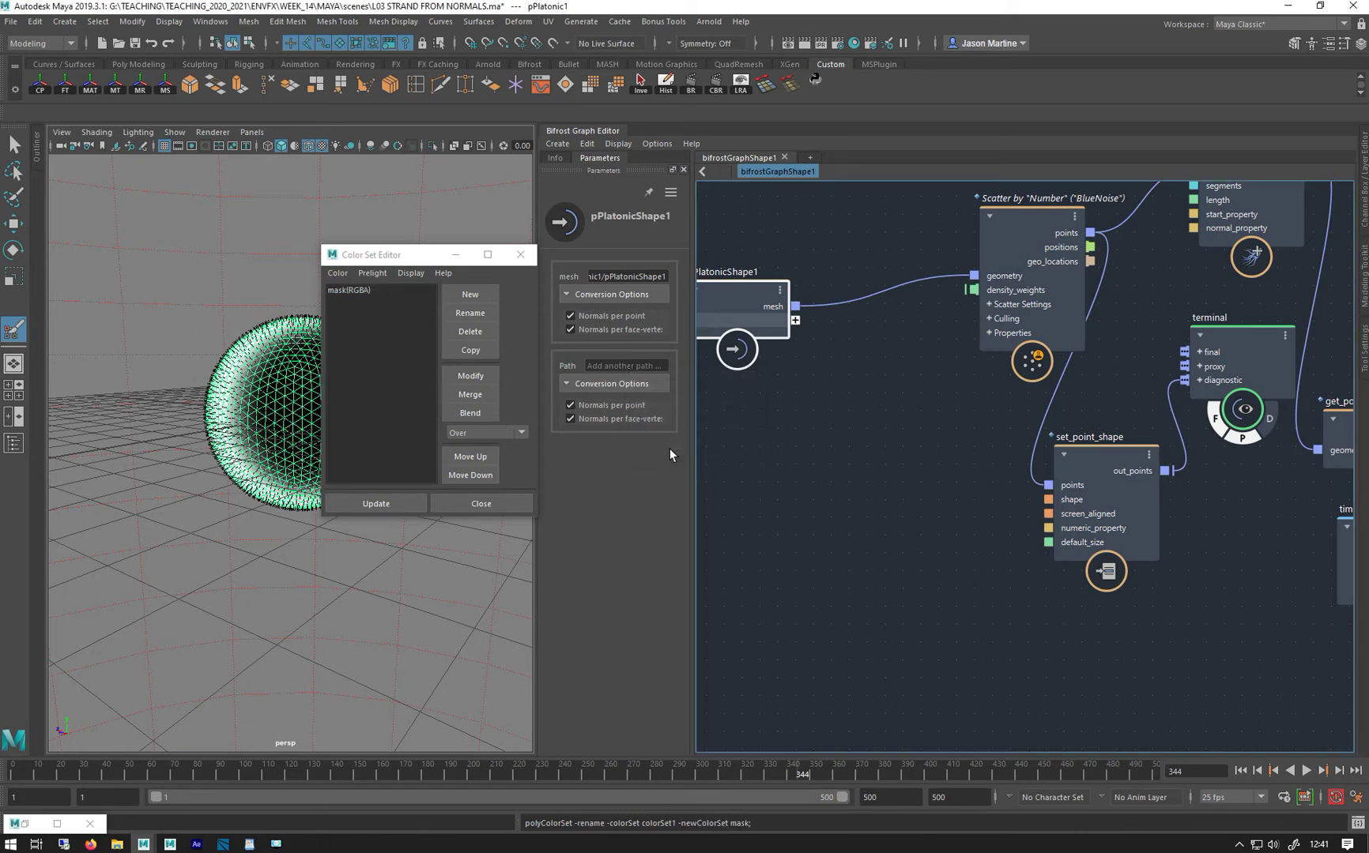
Step: Inspect the mesh properties with a watchpoint on the connection from pPlatonicShape1 to scatter_points, and close the Color Set Editor
right_click(863, 294)
left_click(896, 317)
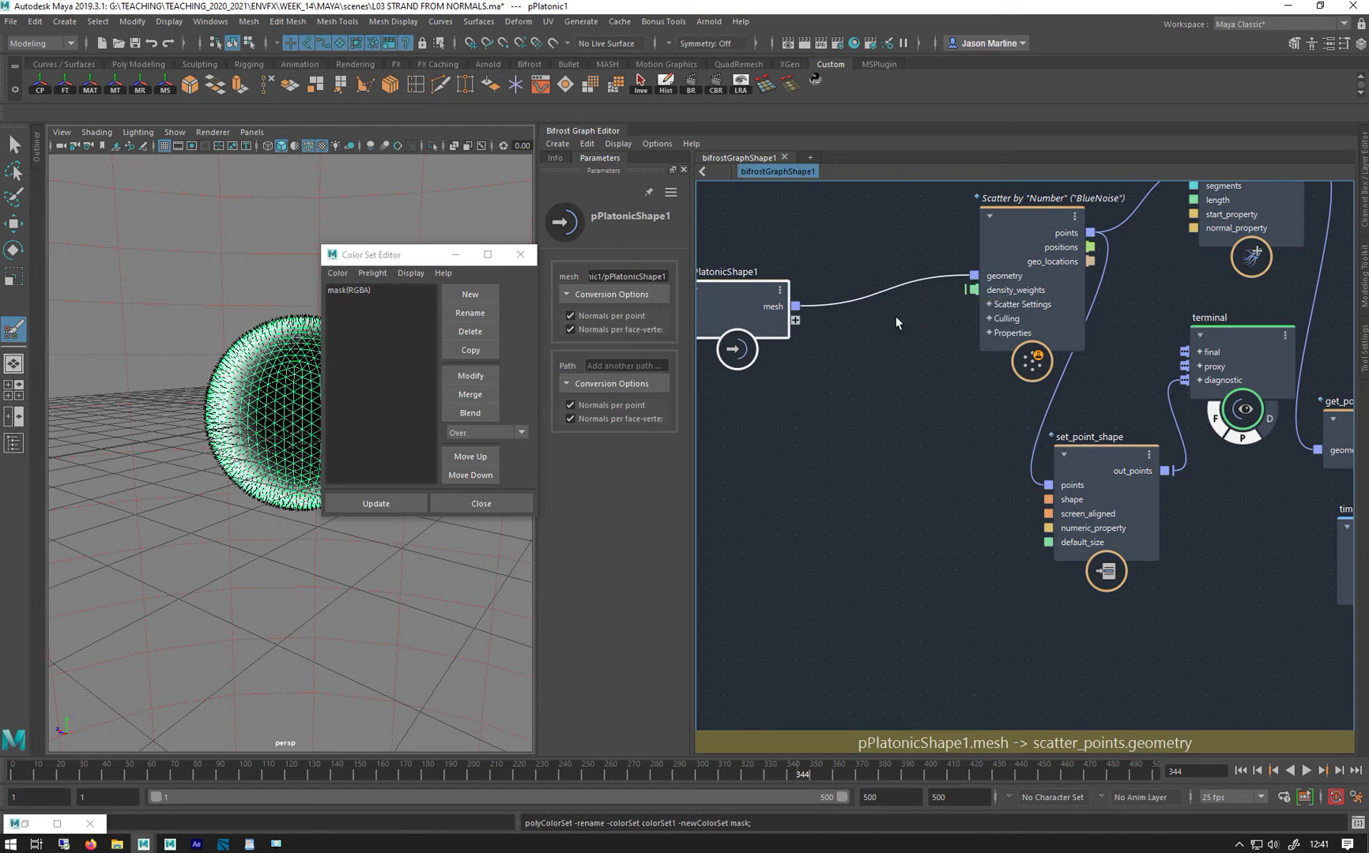
mouse_move(896, 316)
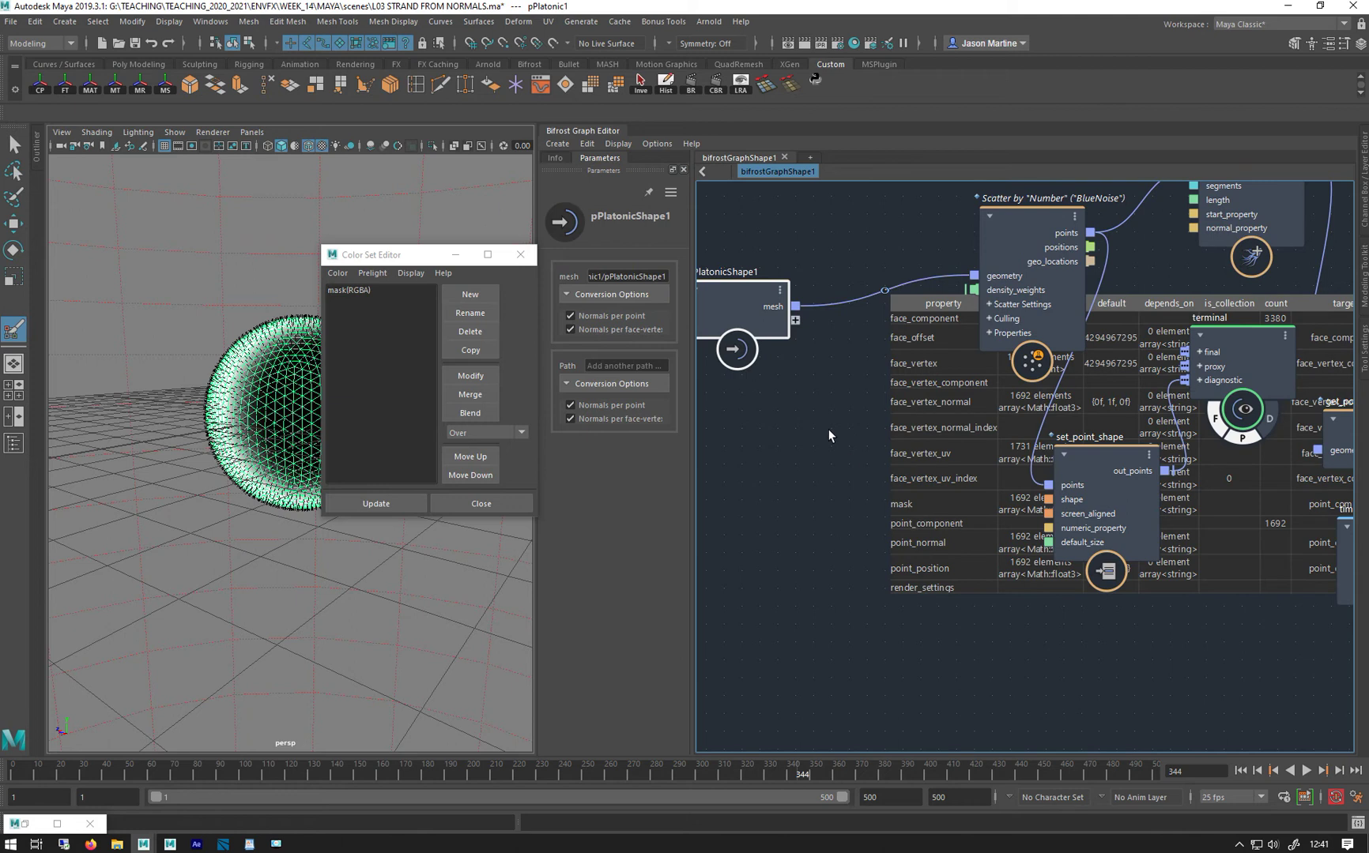
left_click(814, 379)
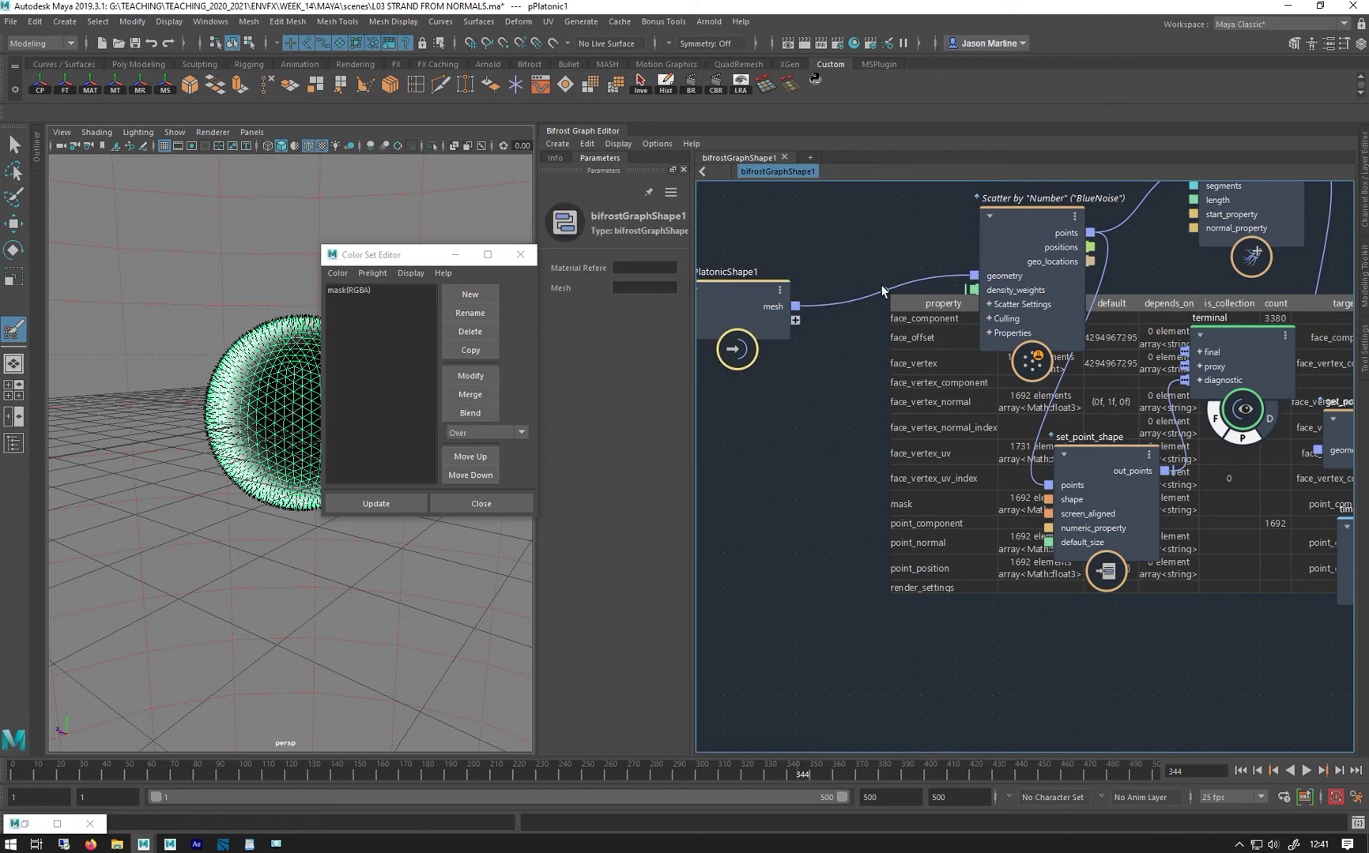
left_click(520, 255)
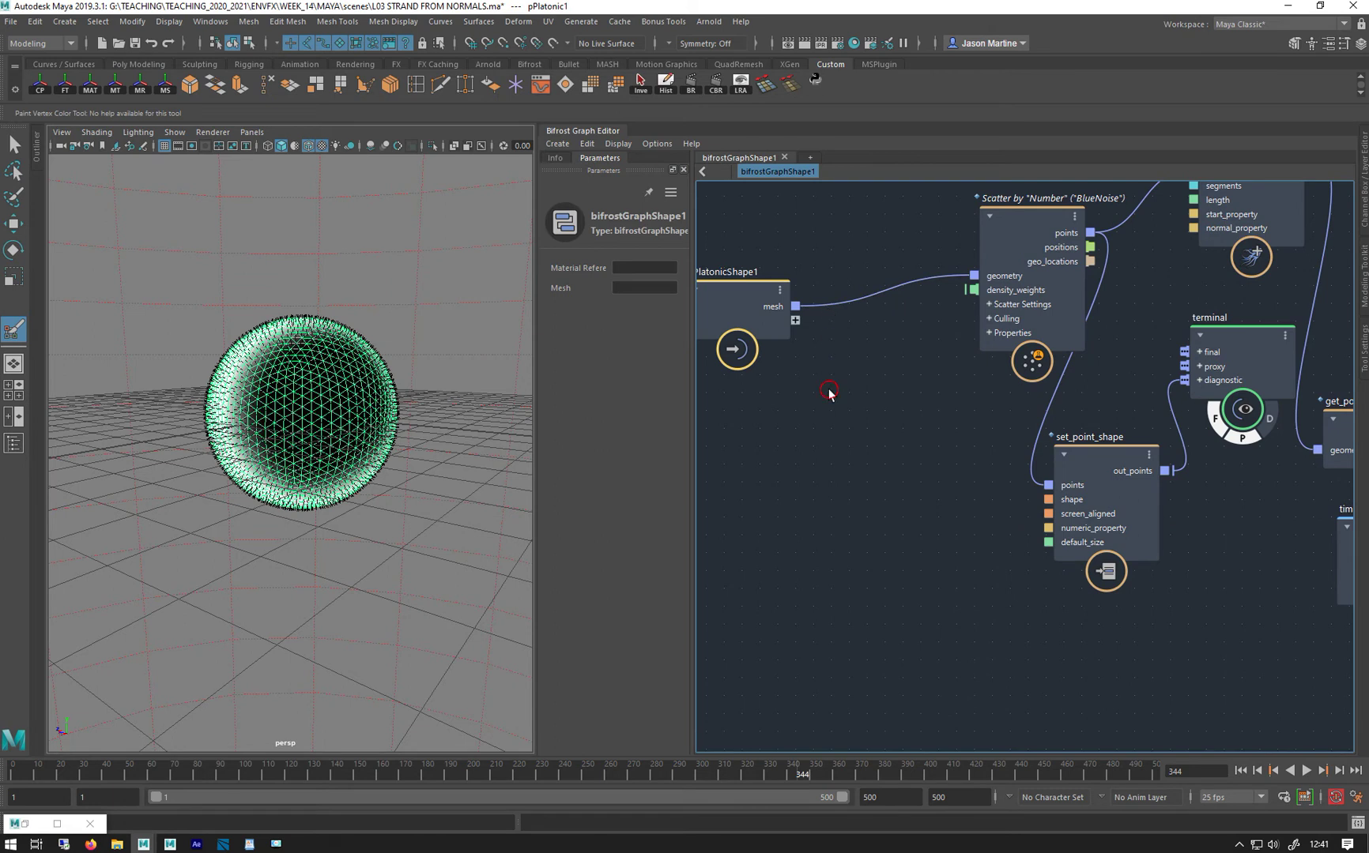
Step: Add a get_geo_property node, connect the pPlatonicShape1 mesh to its geometry input and set its Property to mask
key("Tab")
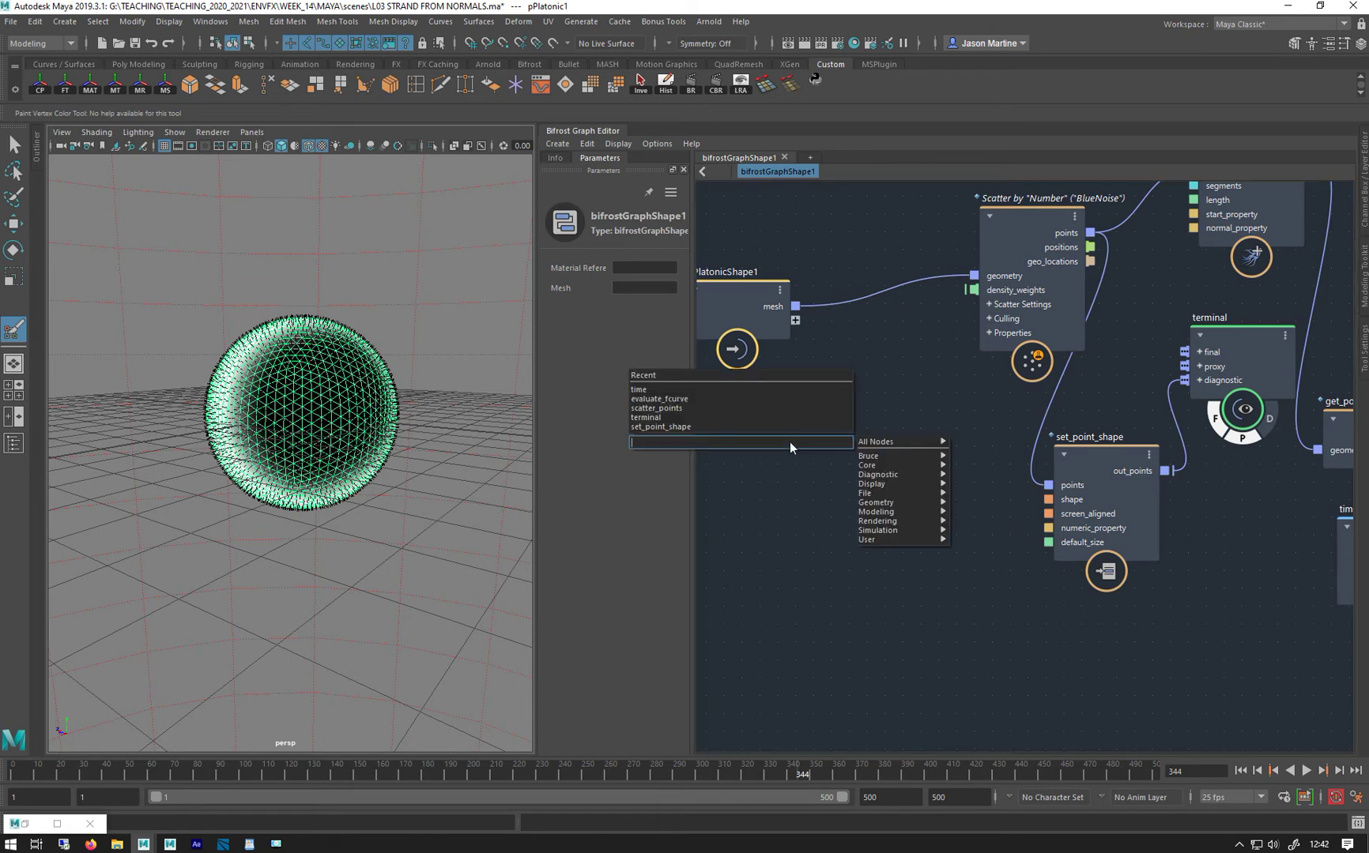
type("gg")
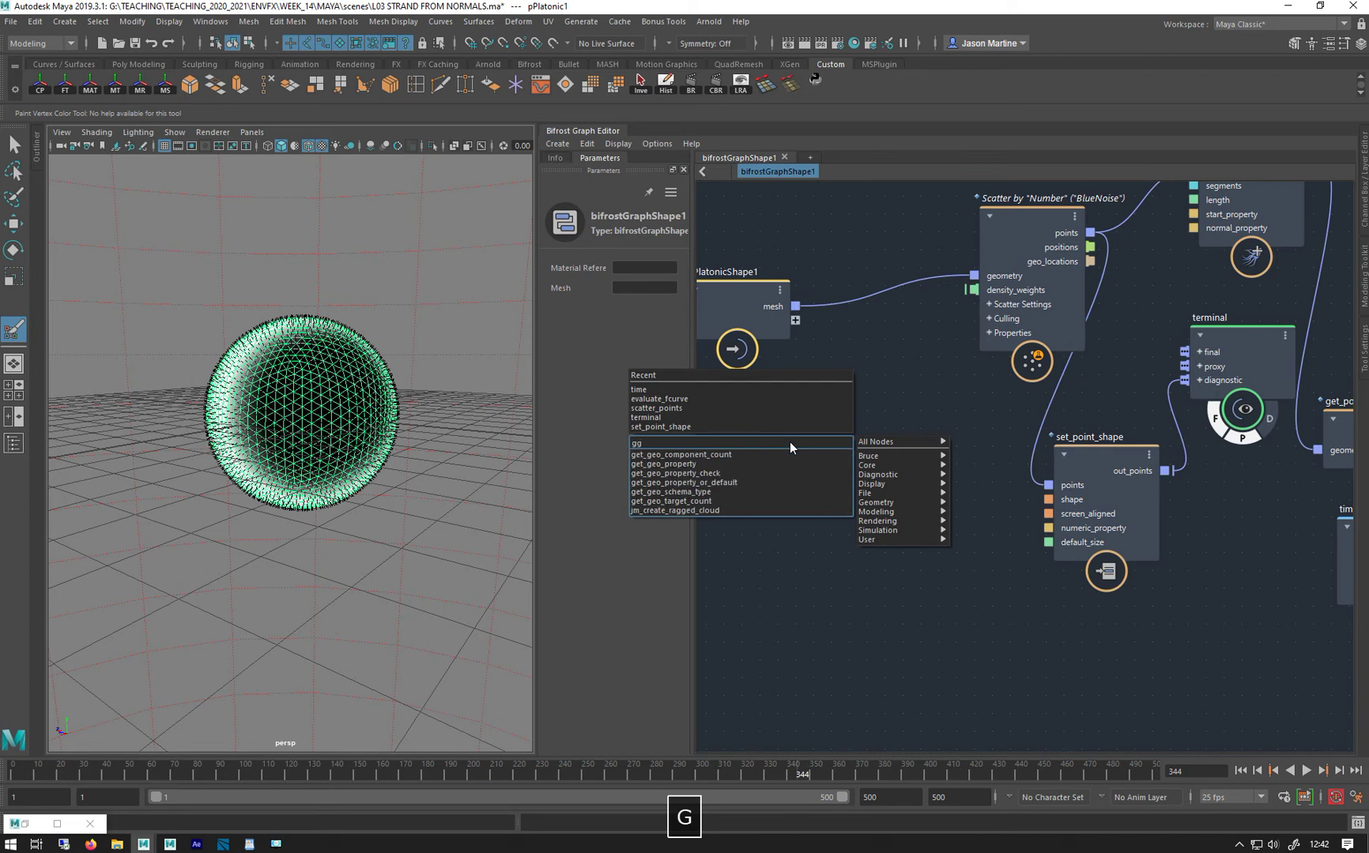
key("BackSpace")
key("BackSpace")
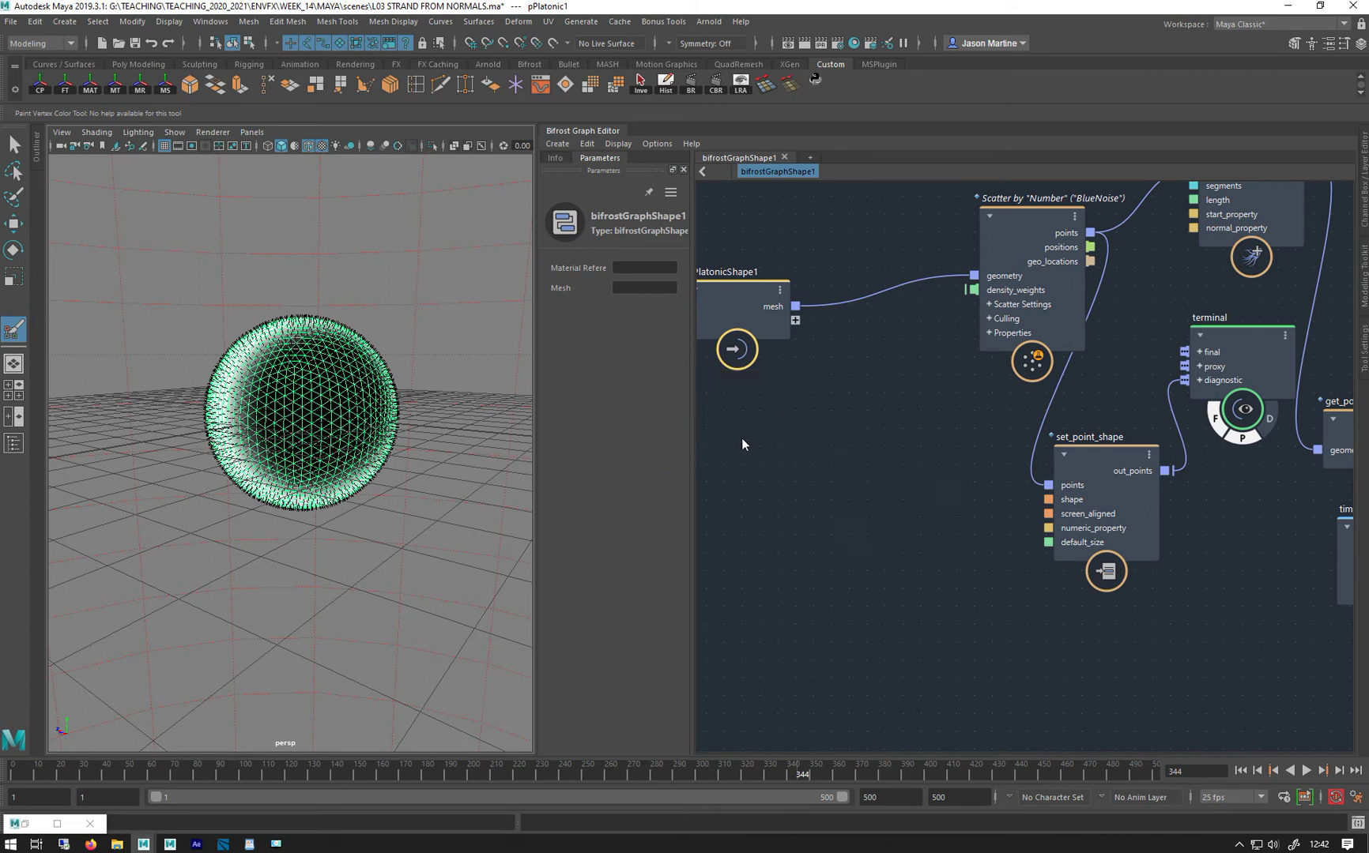
left_click_drag(780, 456, 872, 399)
left_click_drag(795, 306, 825, 457)
left_click(622, 287)
type("mask")
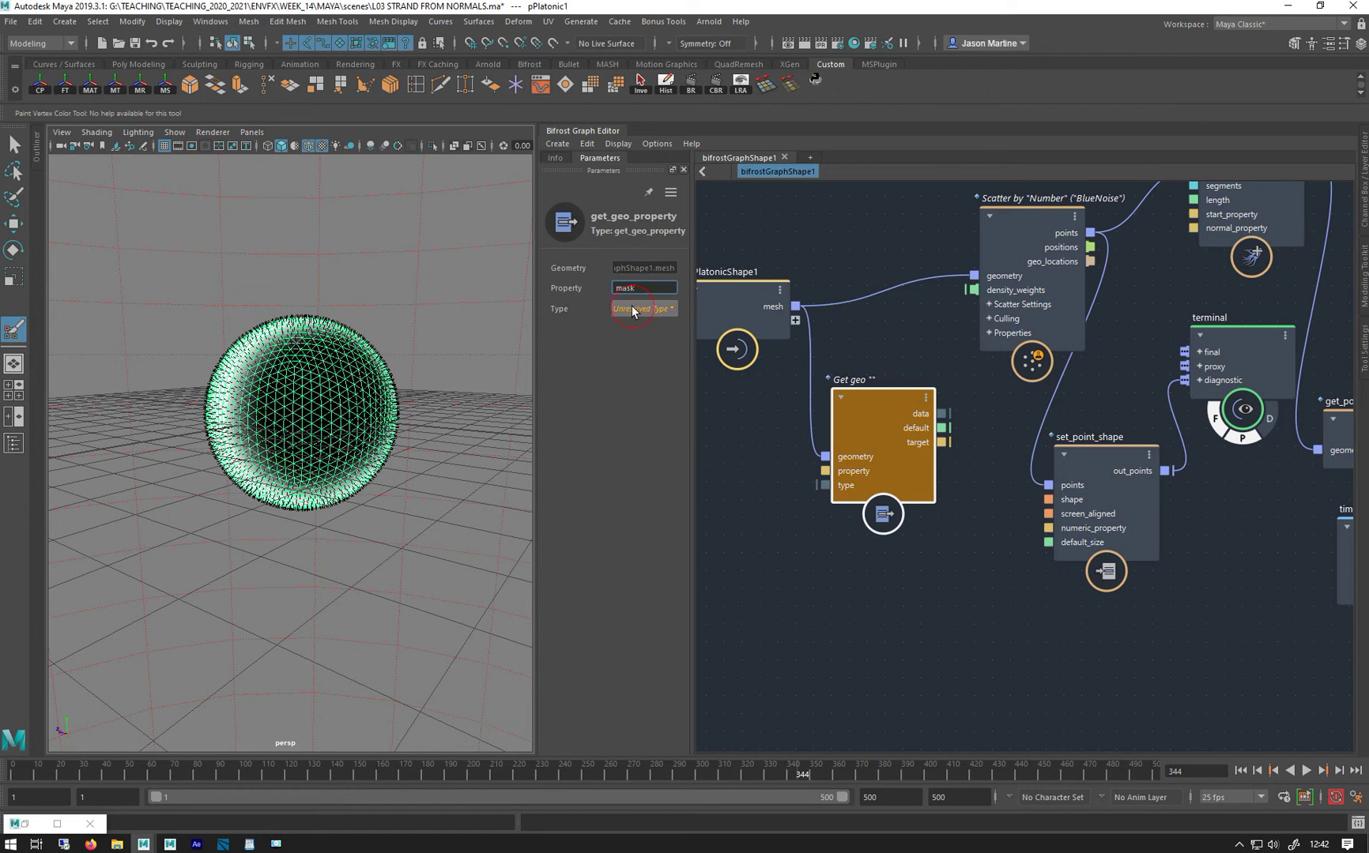
Step: Show the watchpoint on the mesh connection again and move the surrounding nodes aside to read the mask property's data type
left_click(632, 309)
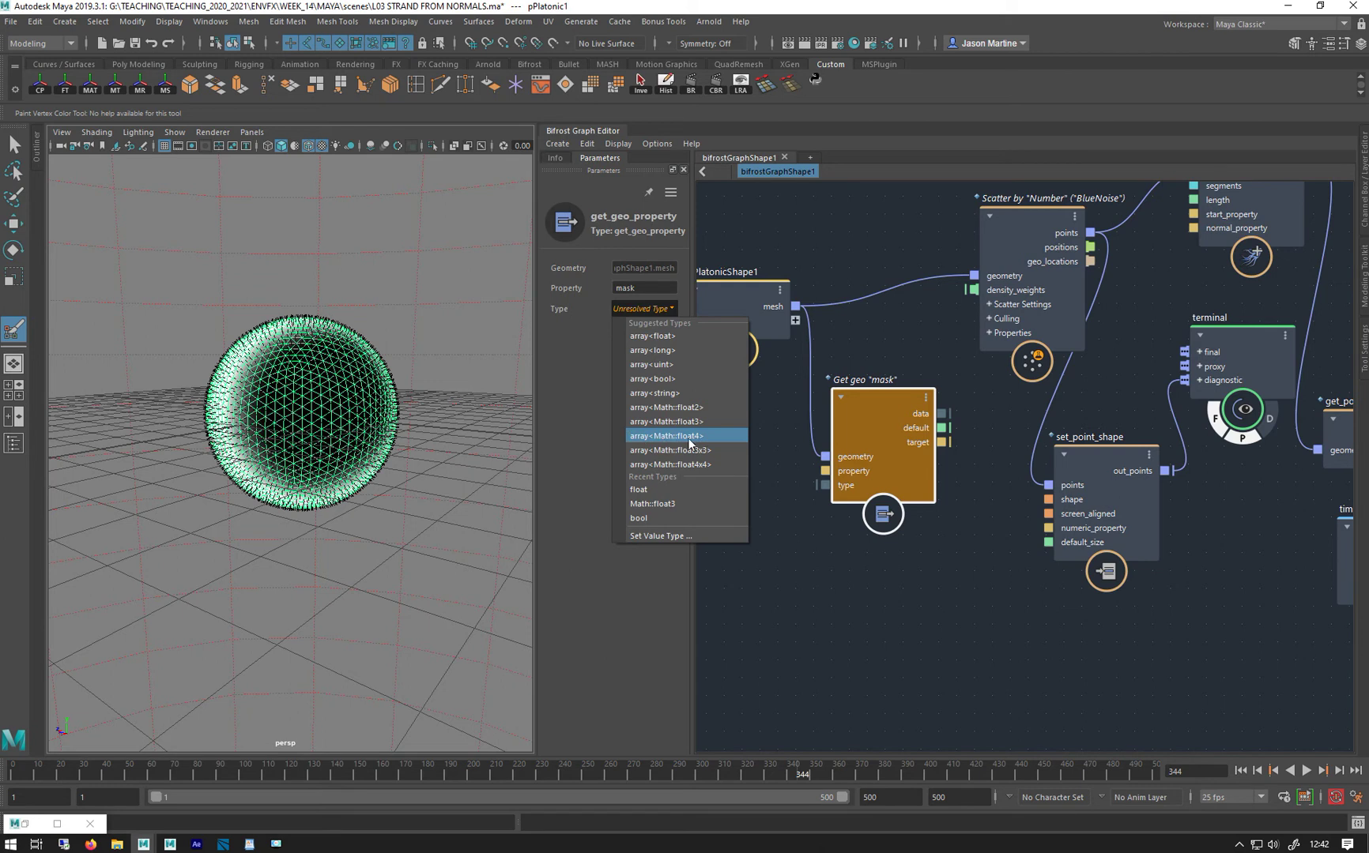
left_click_drag(899, 411, 888, 462)
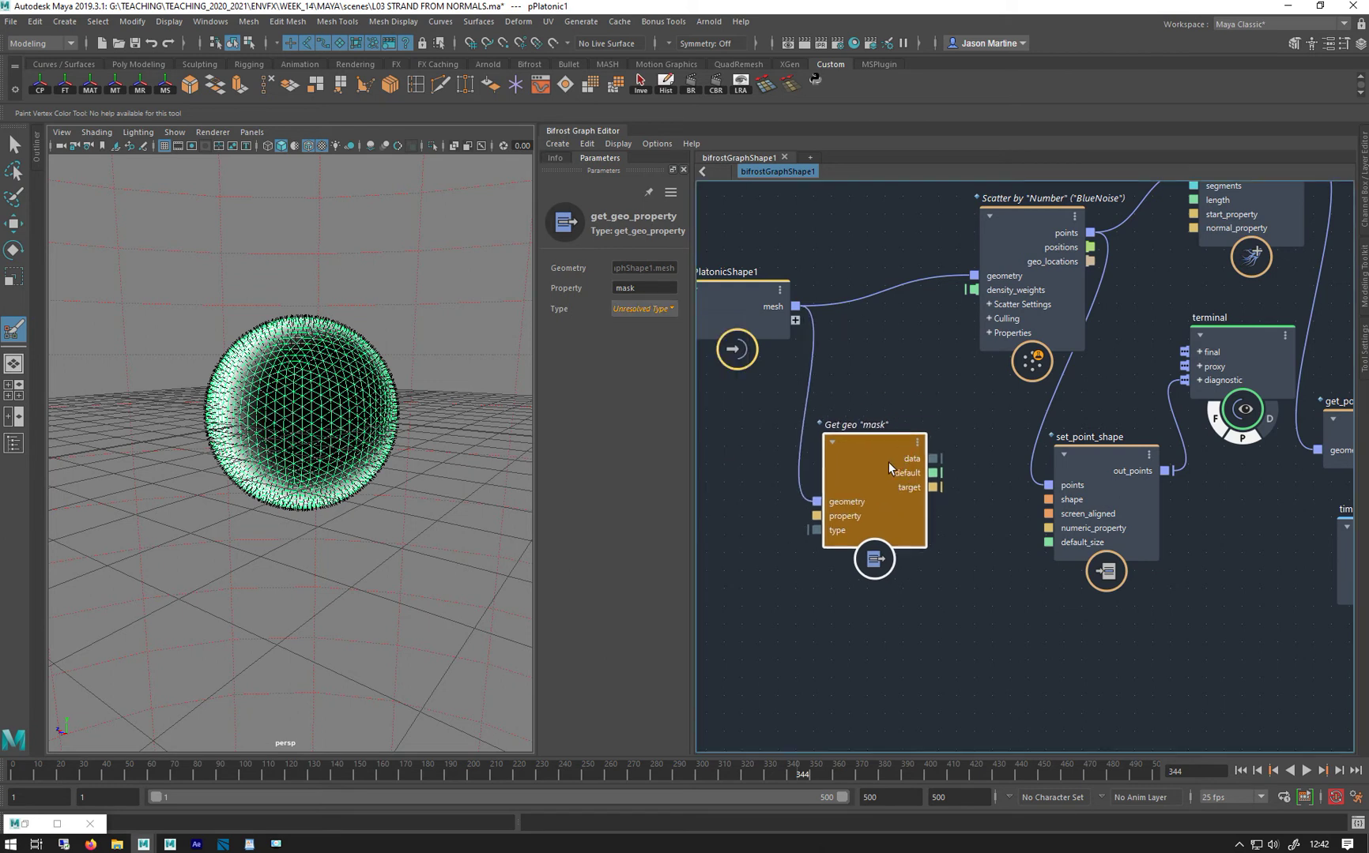
right_click(845, 302)
left_click(869, 323)
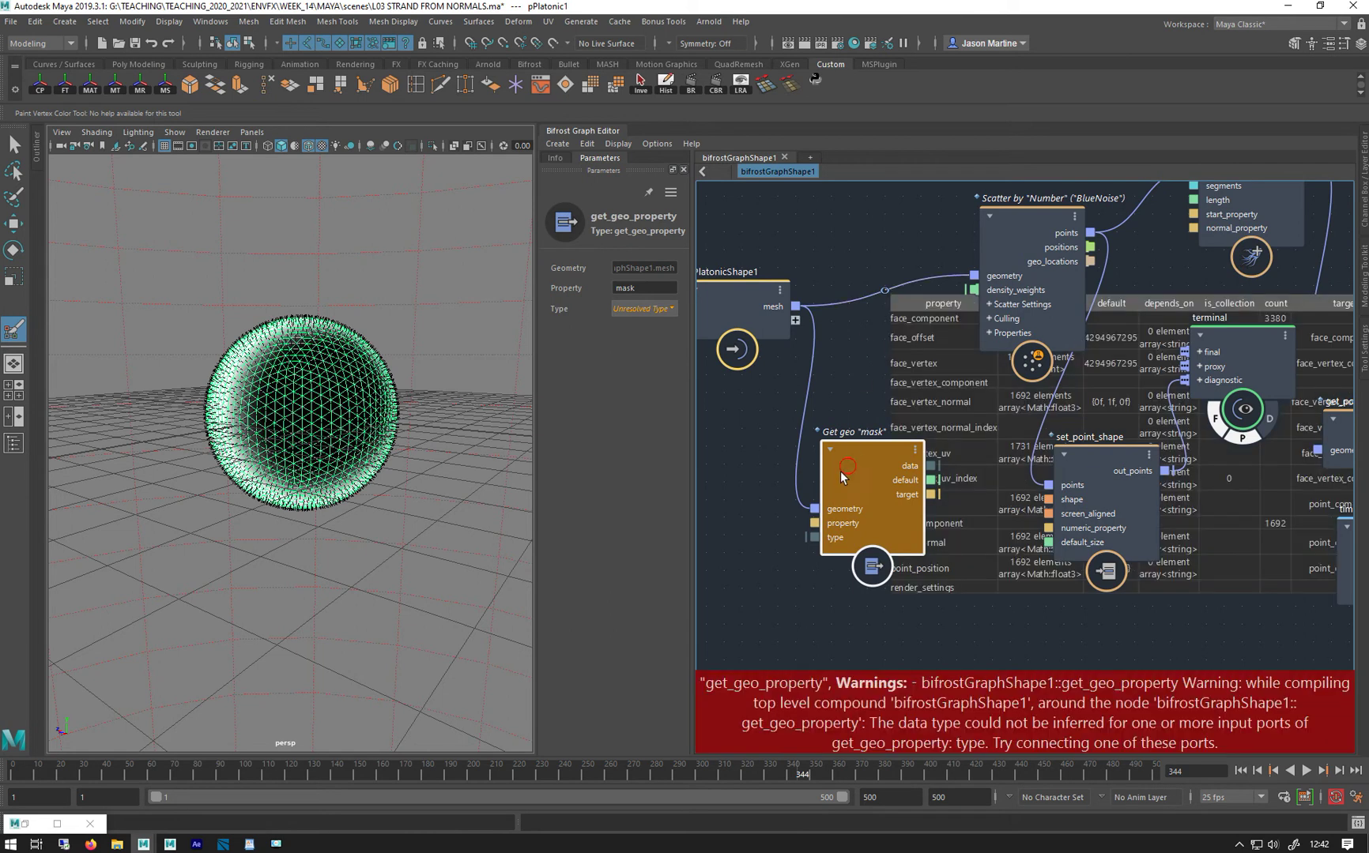
left_click_drag(841, 472, 758, 505)
left_click_drag(1025, 254, 1028, 201)
left_click_drag(1102, 455, 1252, 206)
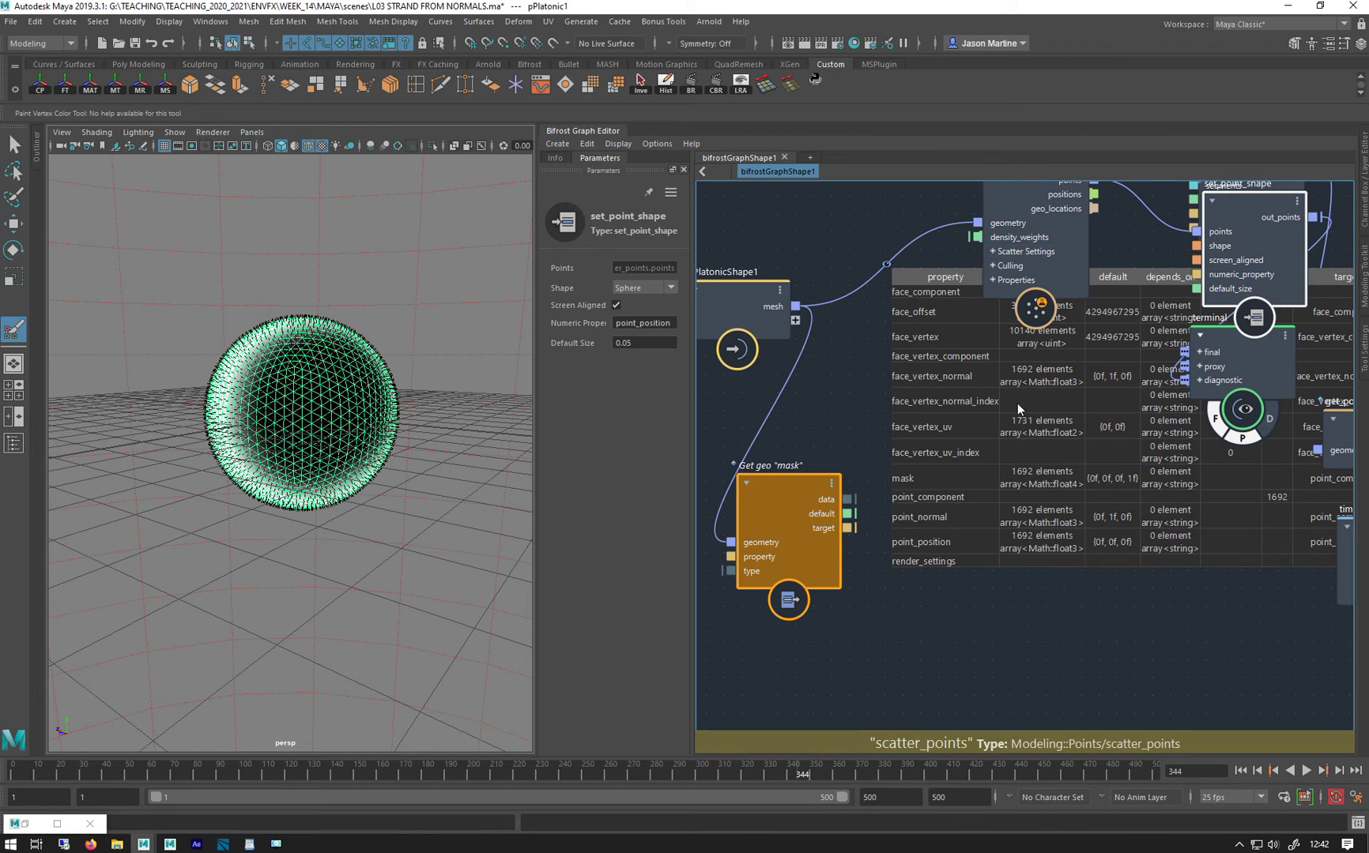
Step: Set the Type of the mask get_geo_property node to array<Math::float4>, matching the mask entry in the watchpoint table
left_click_drag(993, 246, 1005, 201)
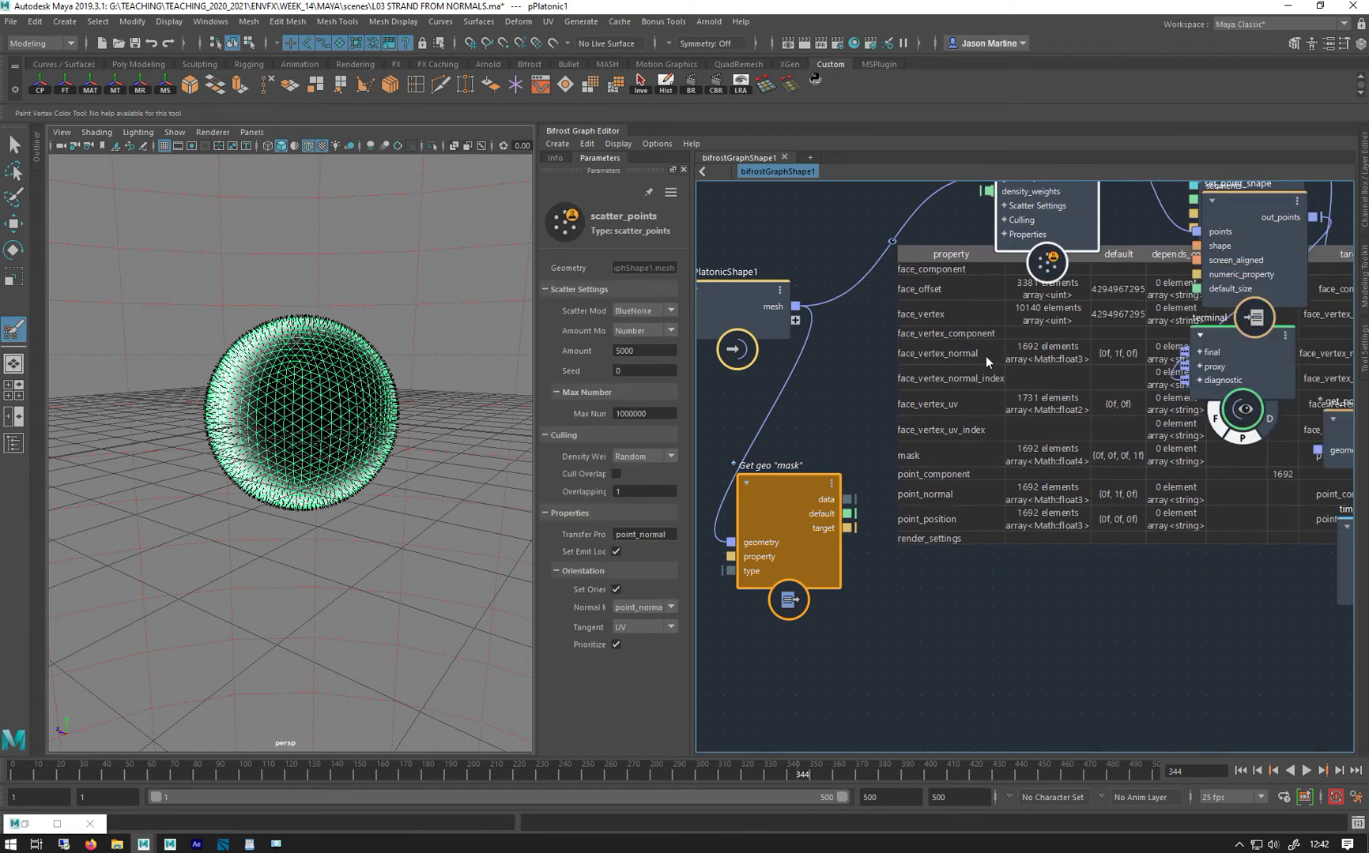
scroll(944, 415, "up", 5)
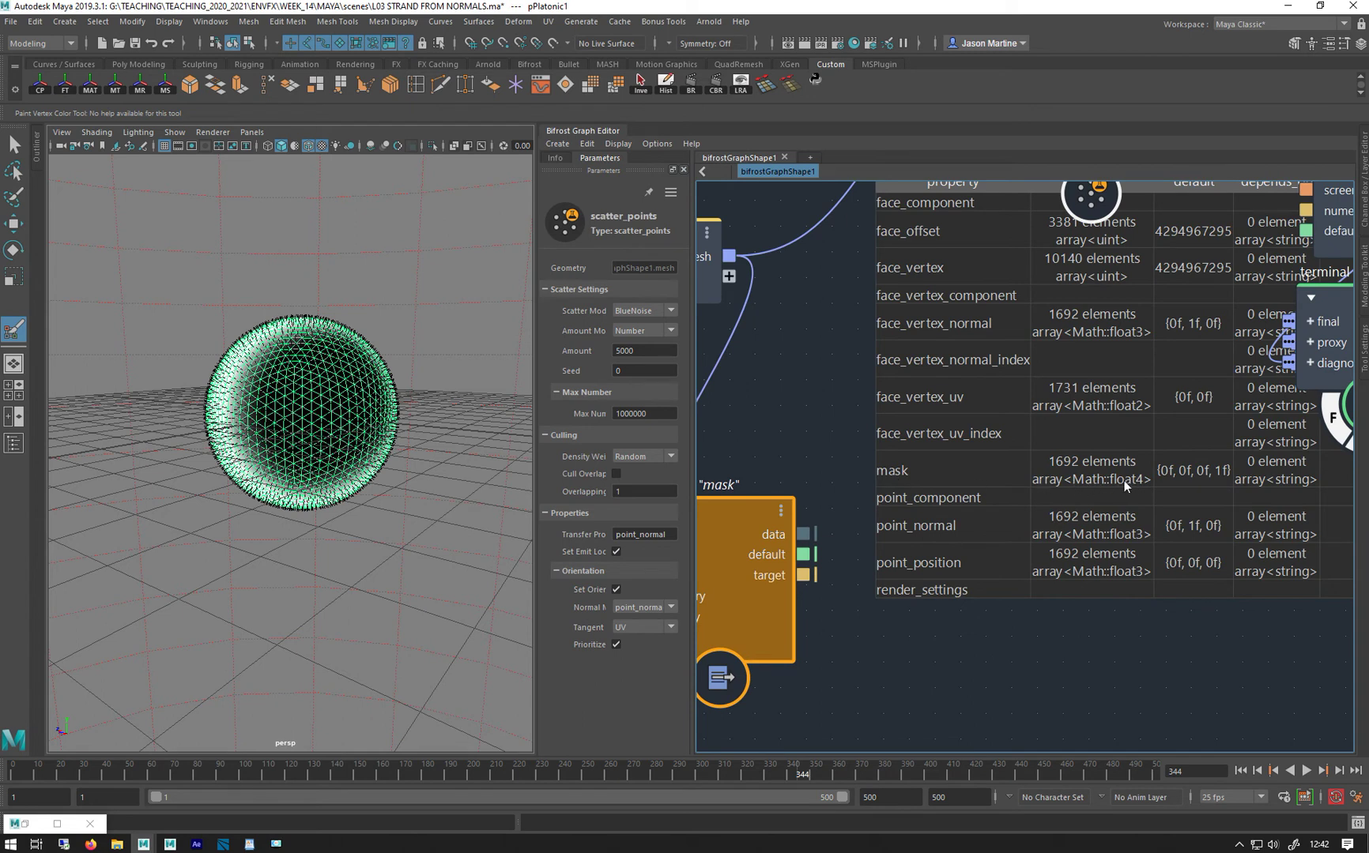
middle_click_drag(777, 366, 875, 445, "alt")
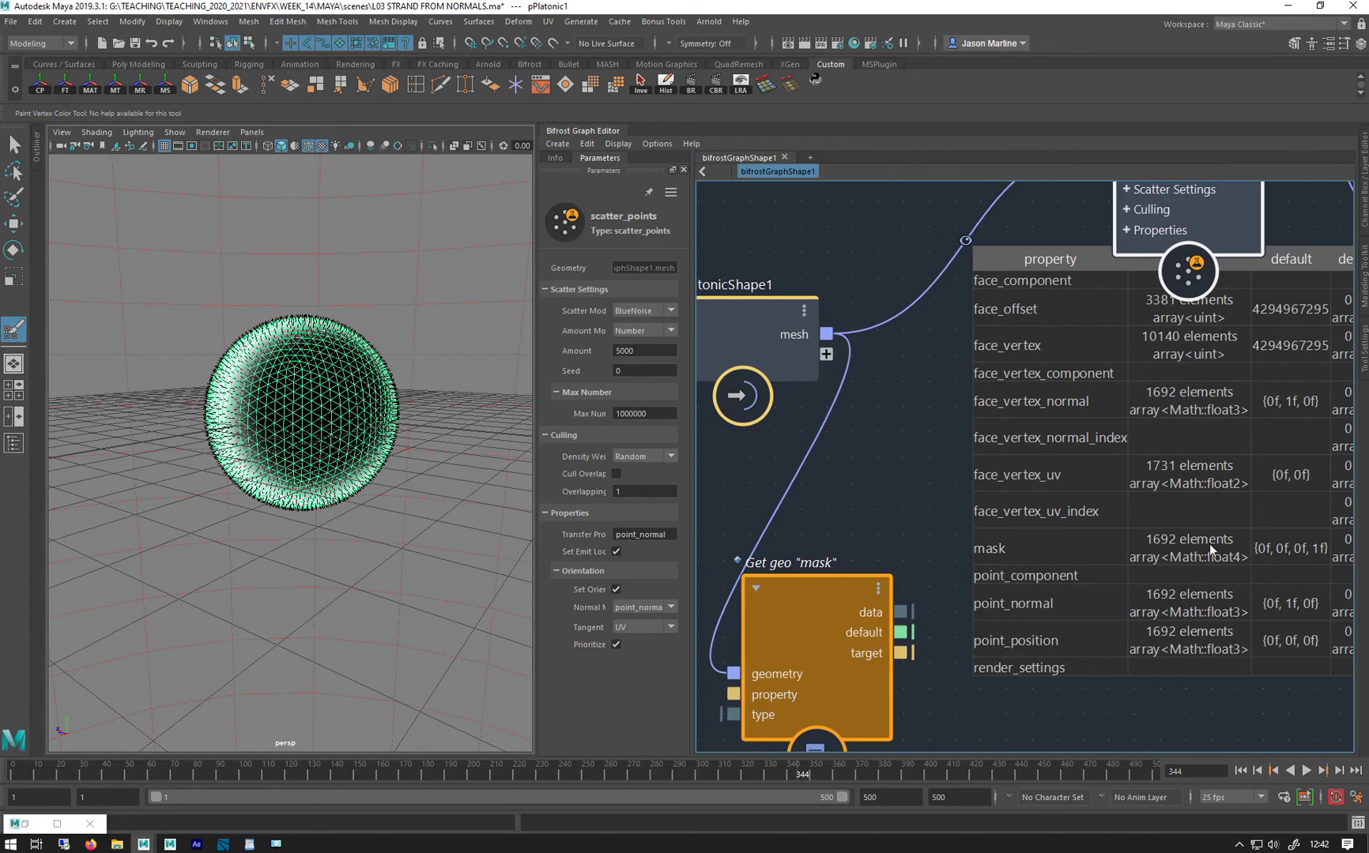
left_click_drag(790, 571, 925, 350)
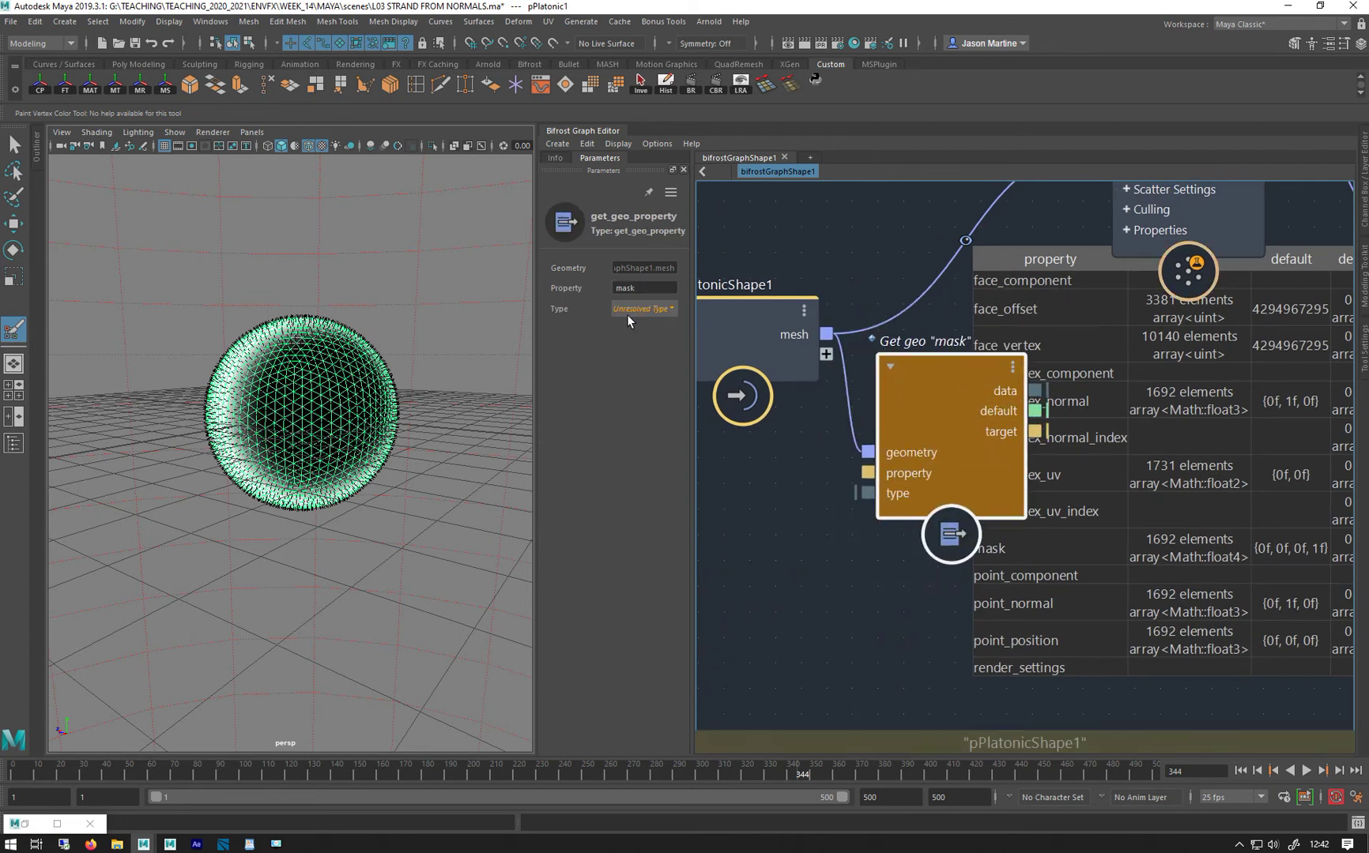
left_click(629, 315)
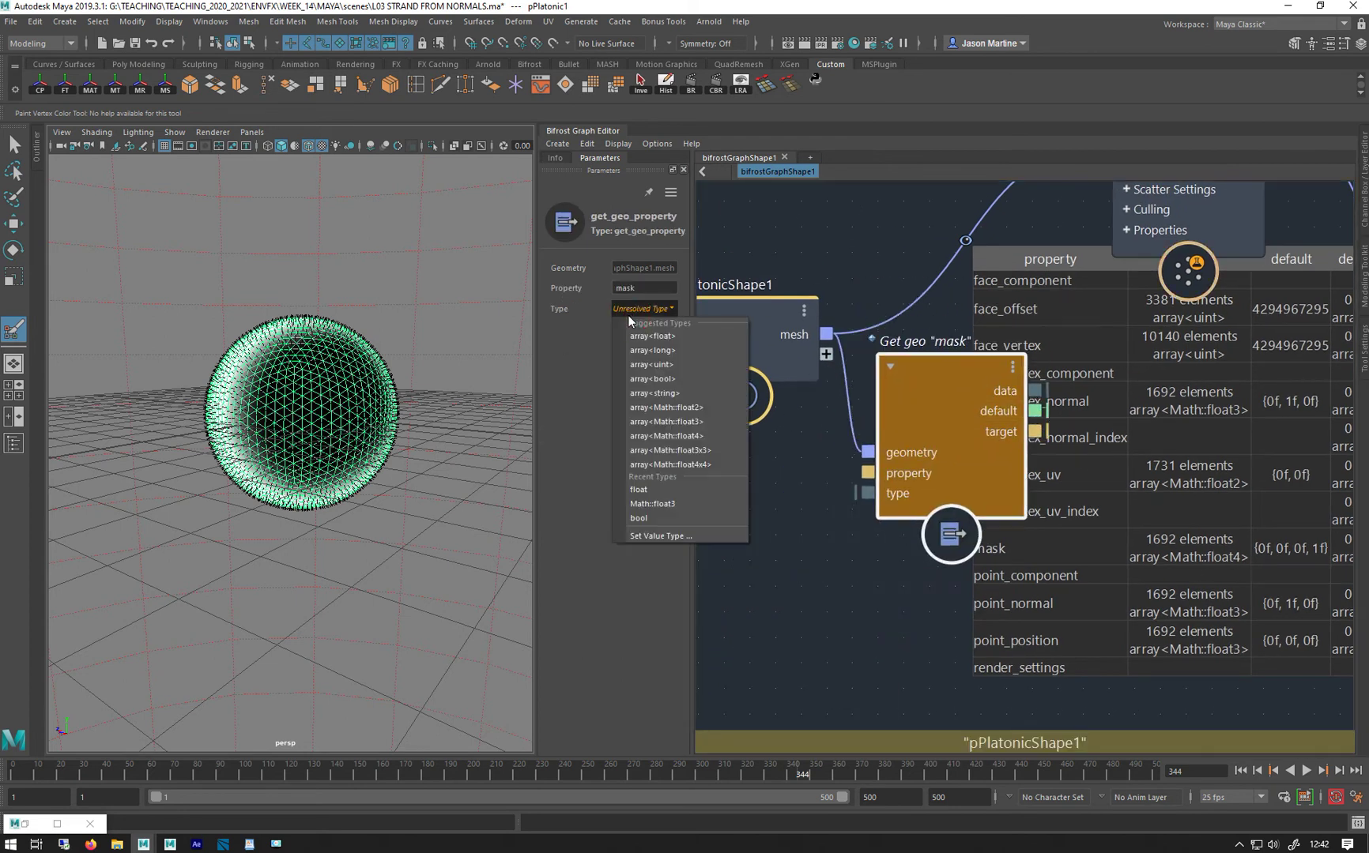
left_click(665, 436)
Step: Remove the watchpoint from the connection between pPlatonicShape1 and scatter_points, with the get_geo_property node moved below the mesh connection
left_click_drag(940, 441, 910, 465)
middle_click_drag(910, 216, 825, 404, "alt")
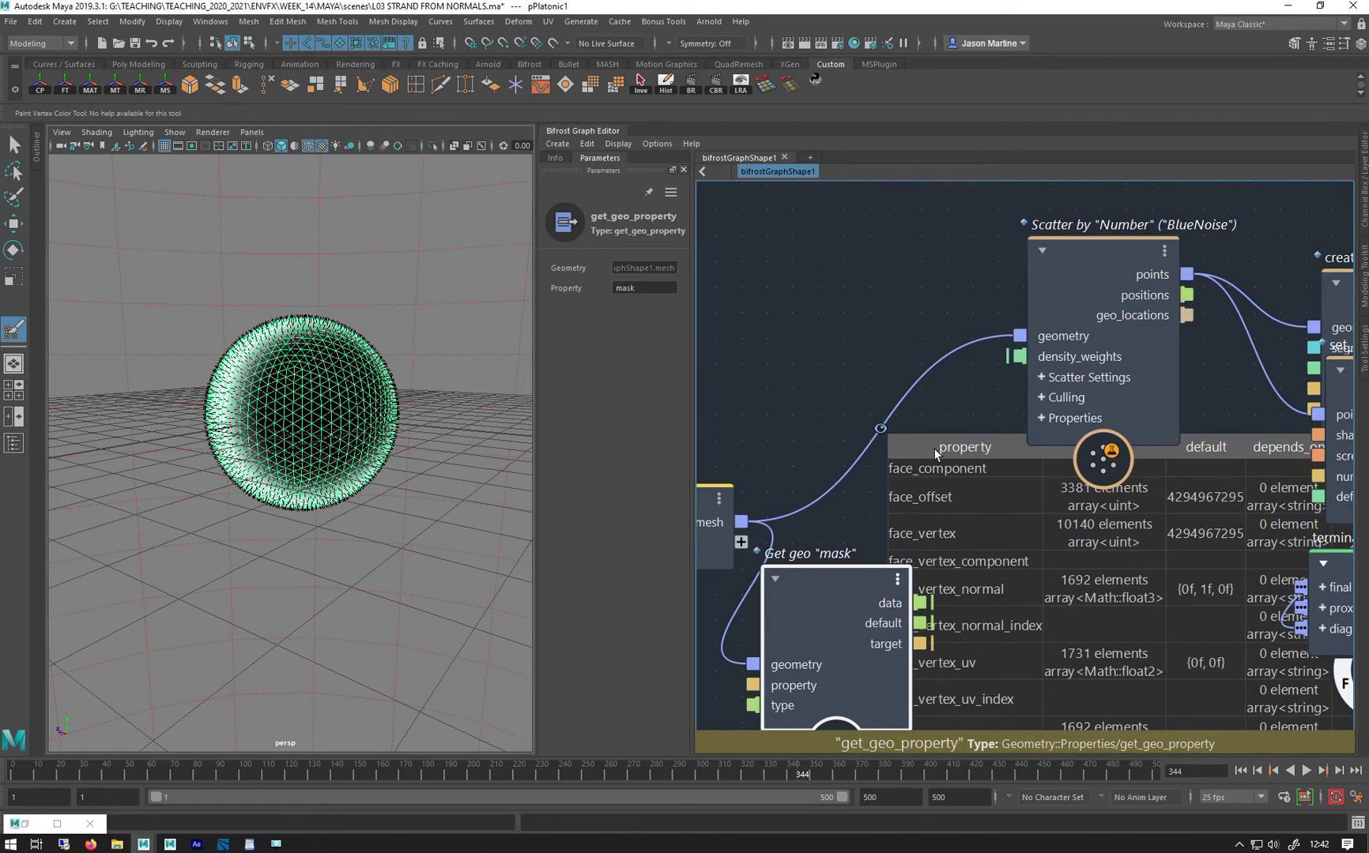
right_click(880, 428)
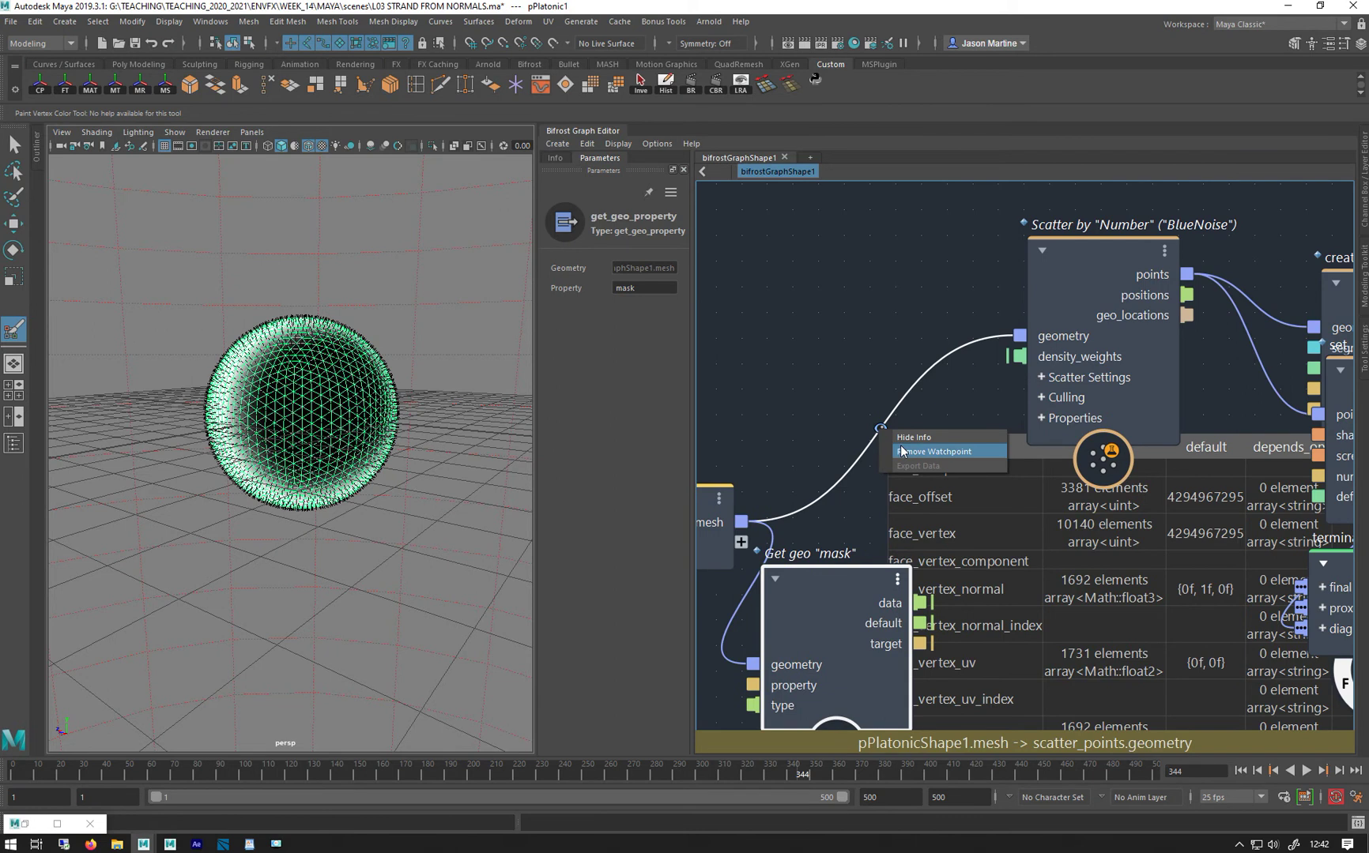
left_click(902, 451)
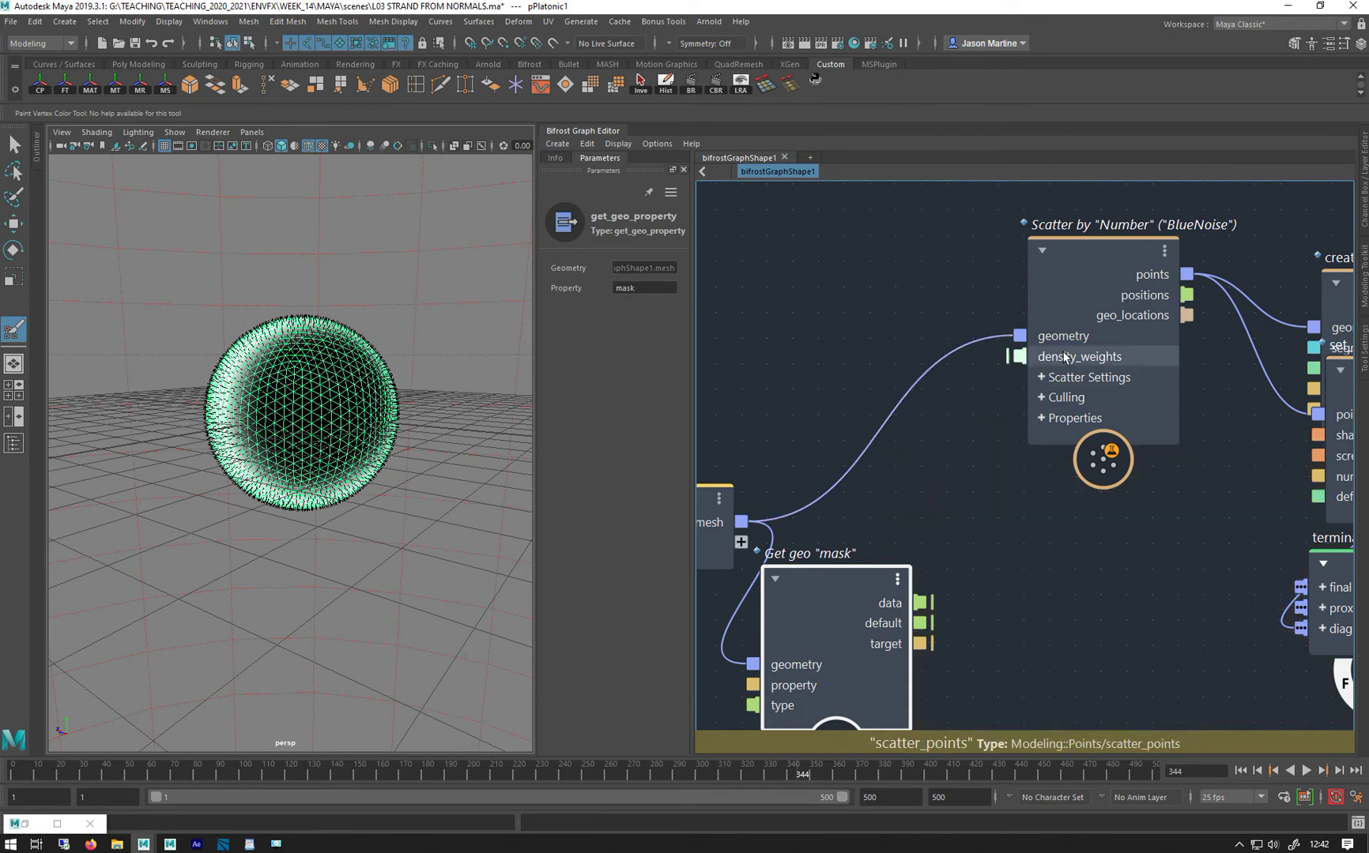
middle_click_drag(959, 449, 1016, 408, "alt")
left_click_drag(933, 542, 914, 548)
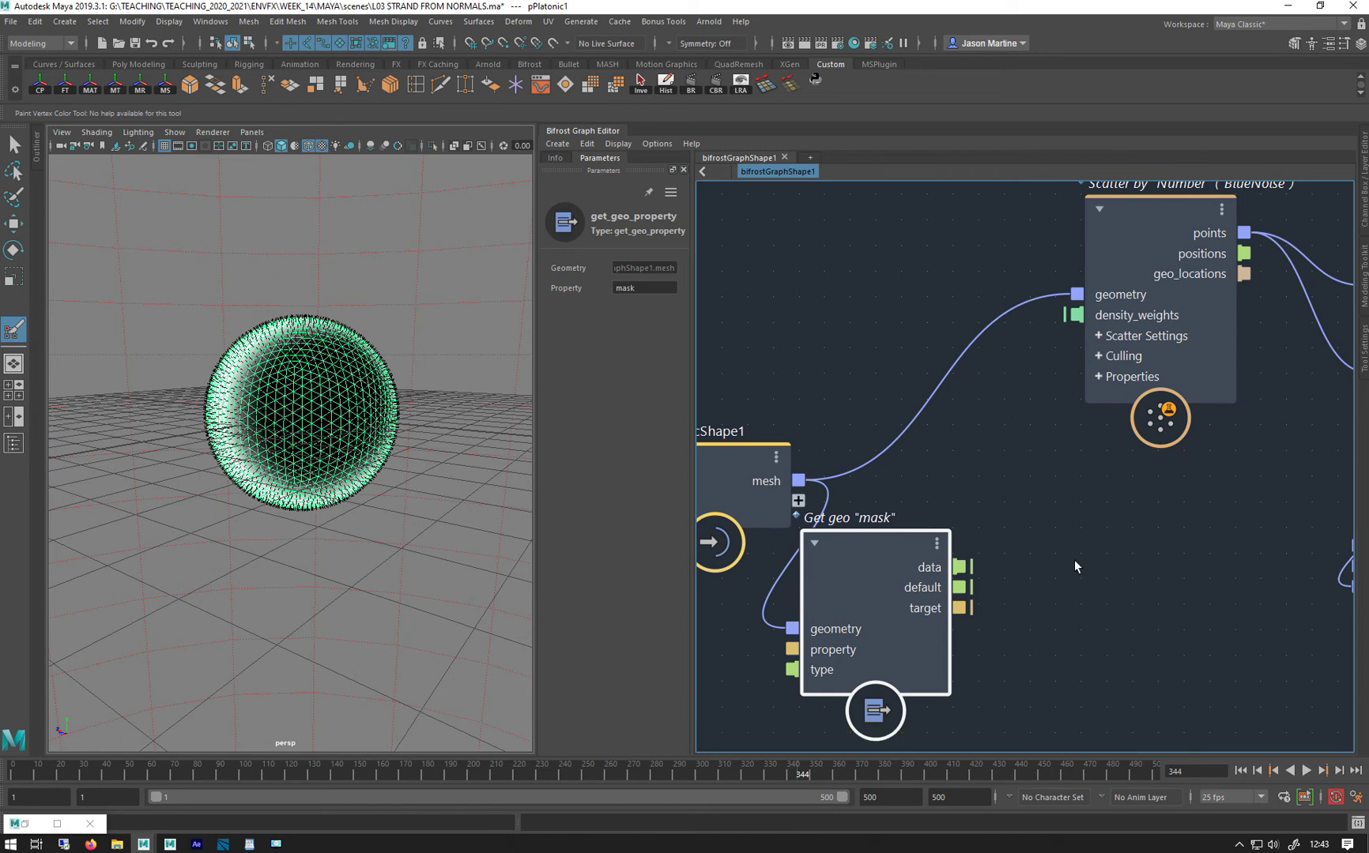
Step: Add a vector4_to_scalar node and place it beside the mask get_geo_property node's outputs
key("Tab")
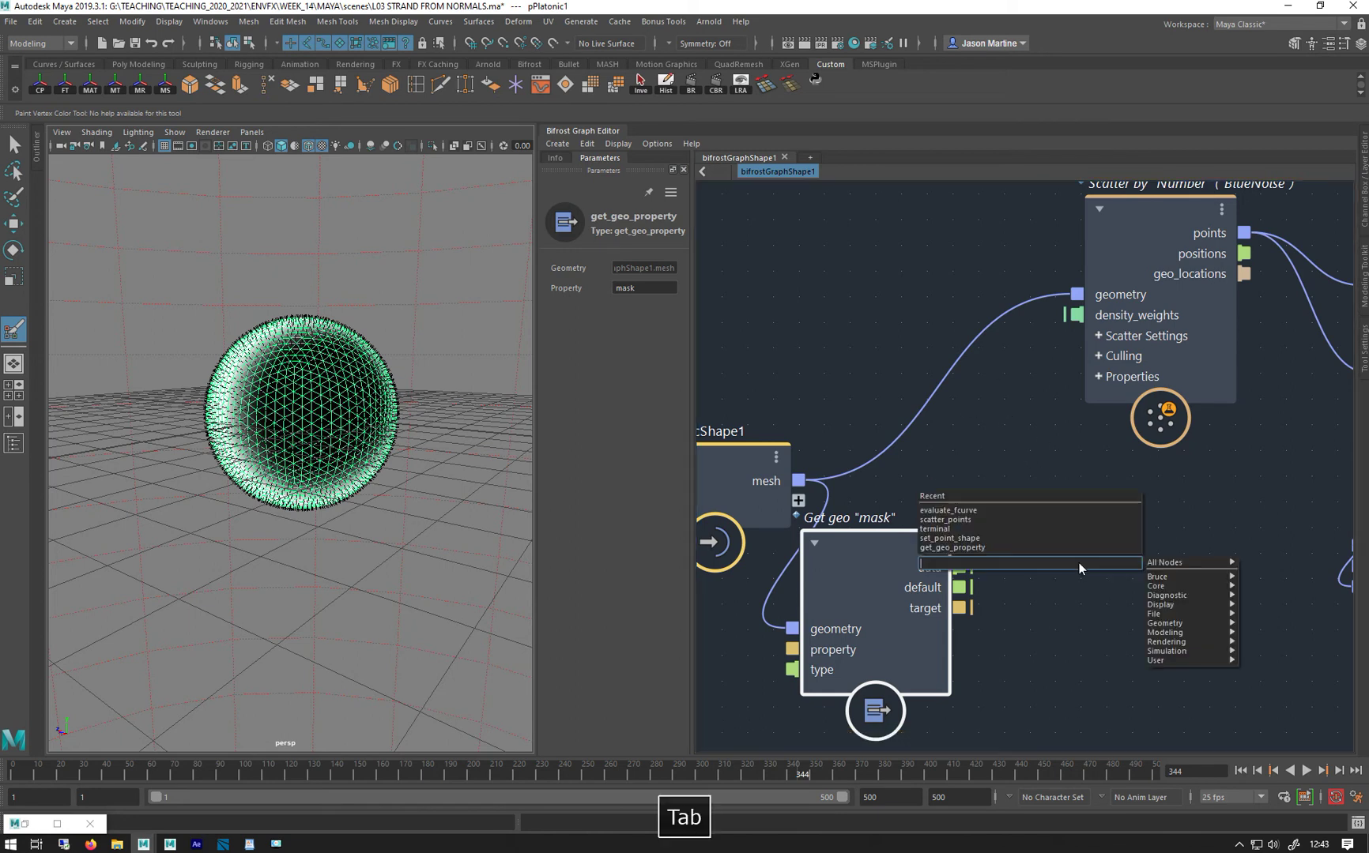
type("vect")
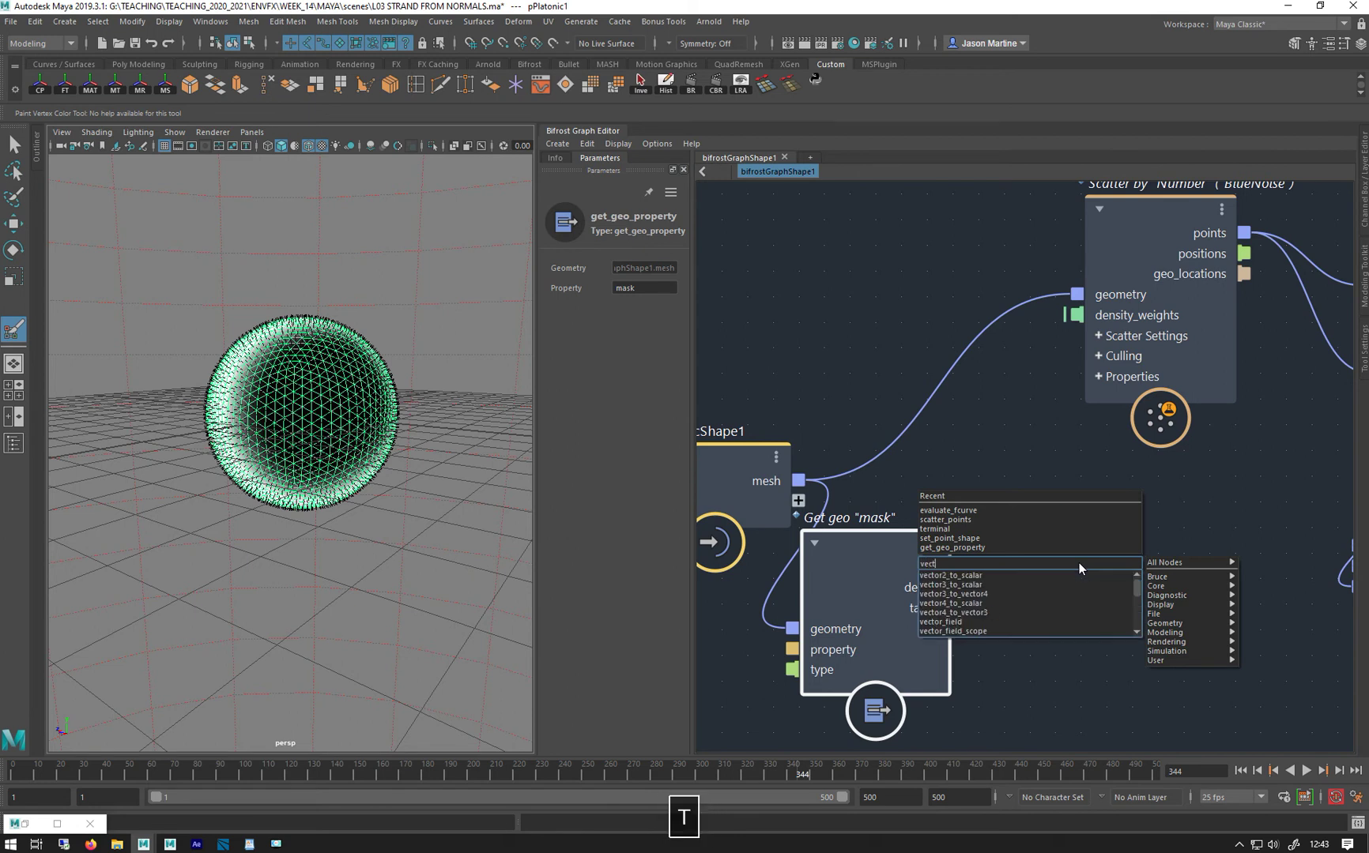
left_click(958, 607)
left_click_drag(1065, 610, 1123, 558)
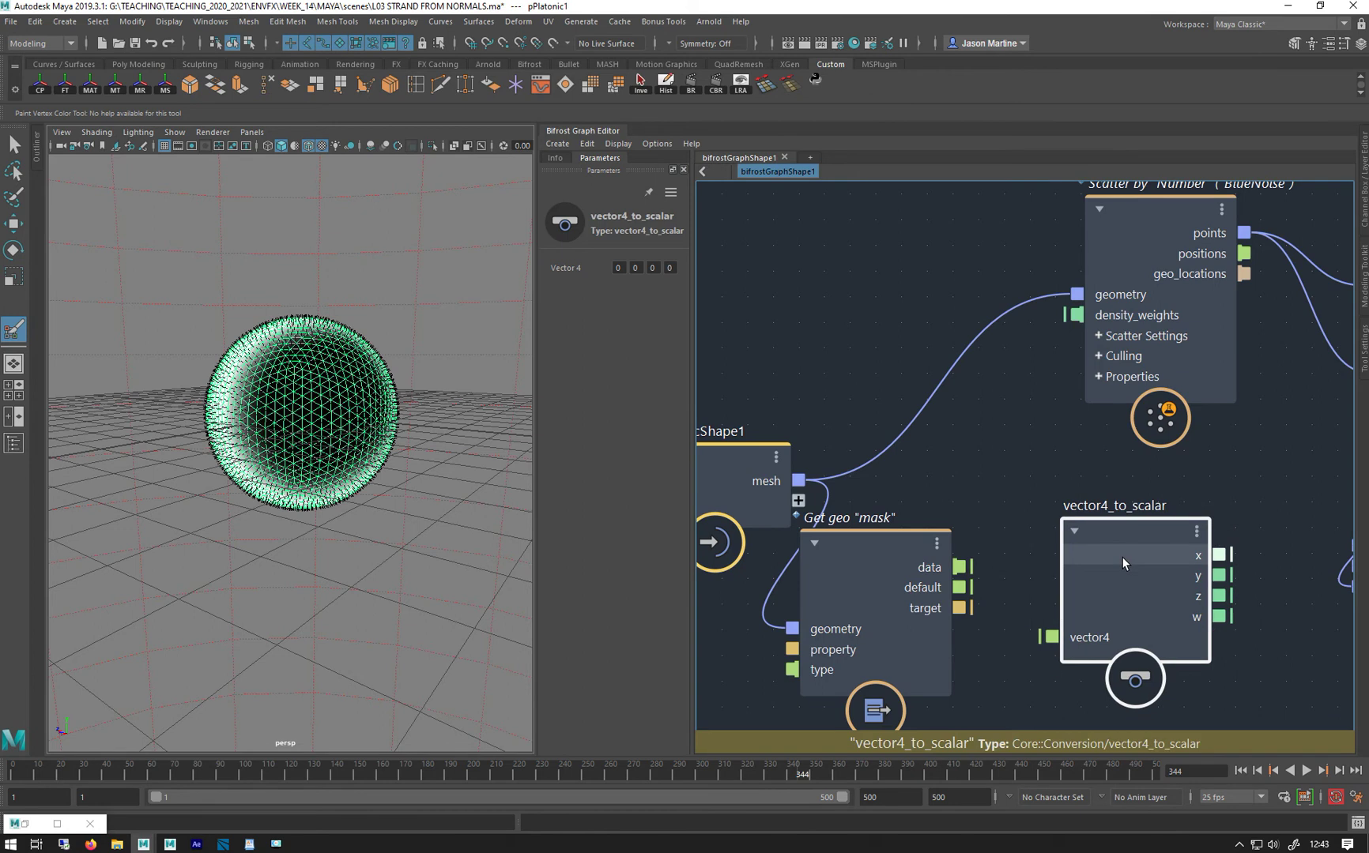
left_click_drag(921, 601, 909, 612)
left_click(1122, 585)
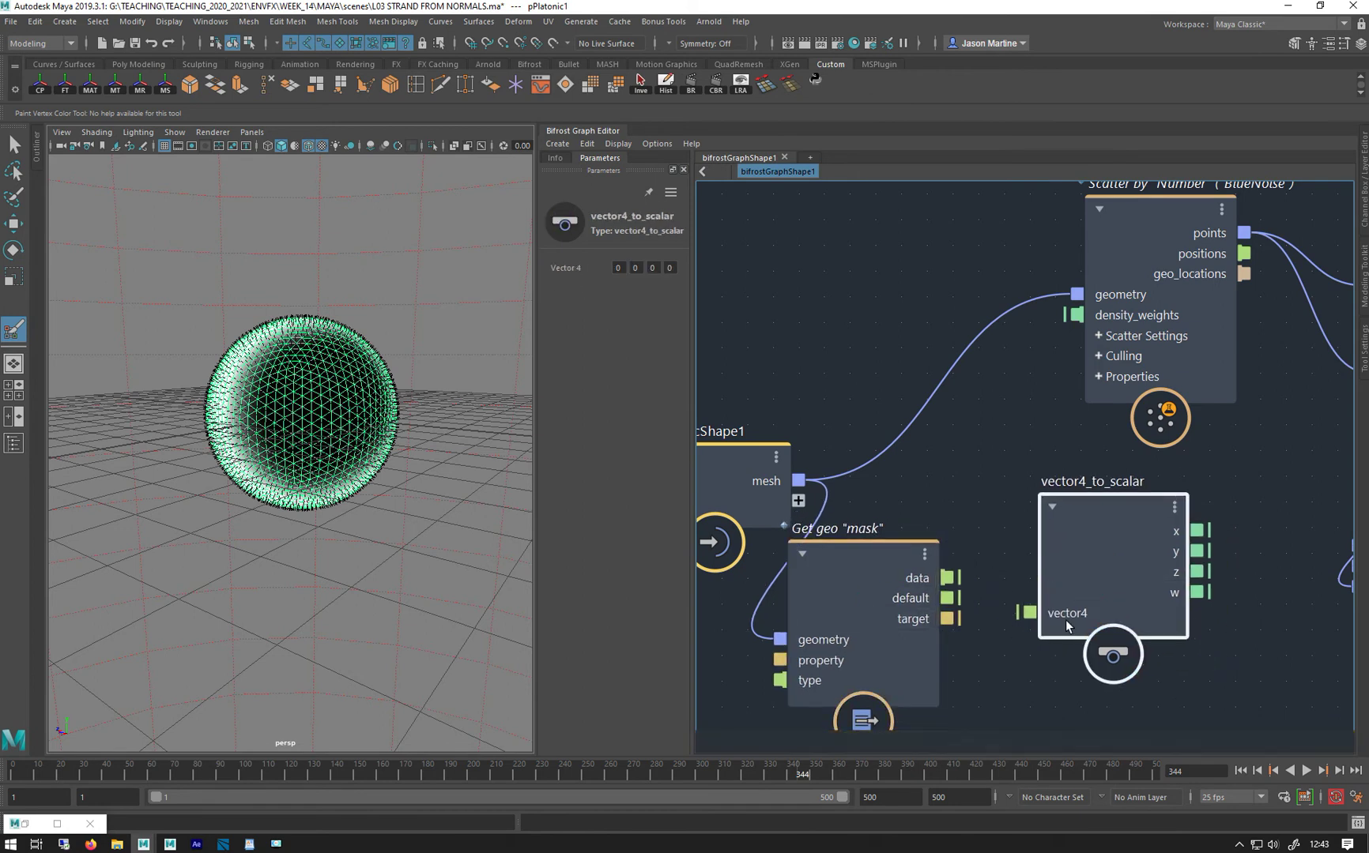
left_click_drag(1163, 604, 1106, 573)
Step: Connect the mask node's data output to vector4 on vector4_to_scalar, and its x output to density_weights on scatter_points
left_click_drag(947, 578, 999, 615)
left_click_drag(1160, 523, 1098, 318)
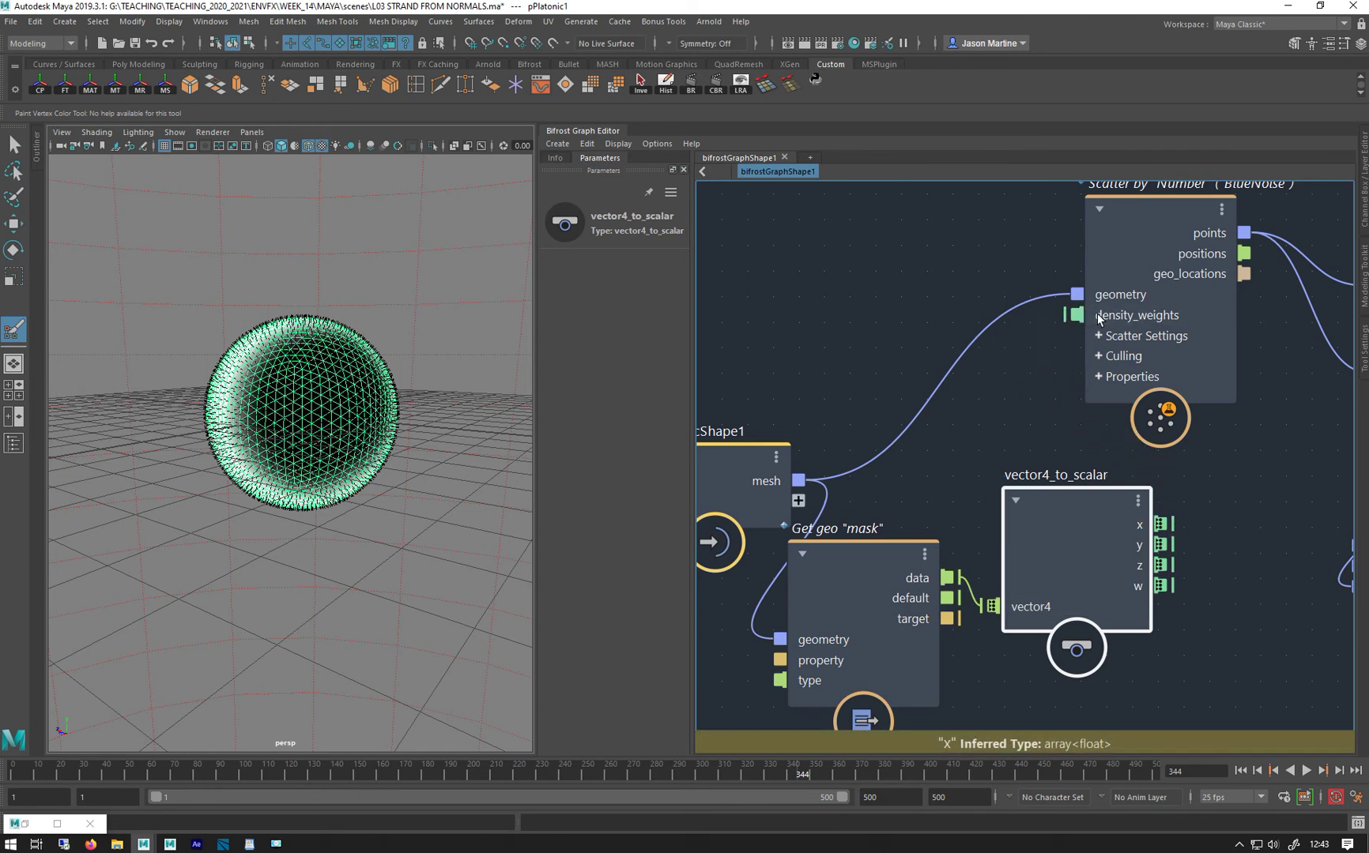
left_click_drag(144, 481, 190, 457, "alt")
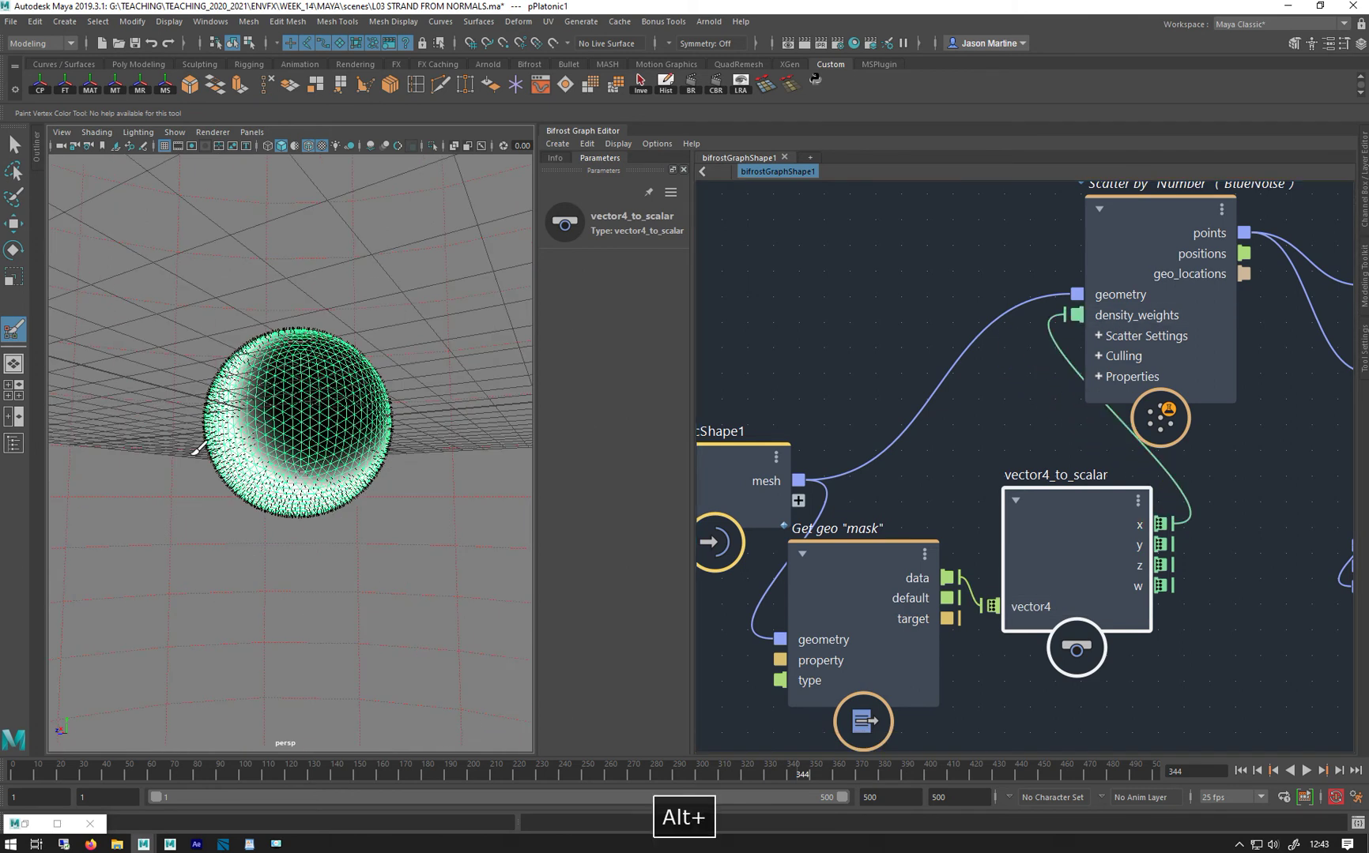
Step: Try a Length of 2 on create_strands_along_normals, and settle on a Length of 1
middle_click_drag(1020, 269, 664, 401, "alt")
left_click(1055, 396)
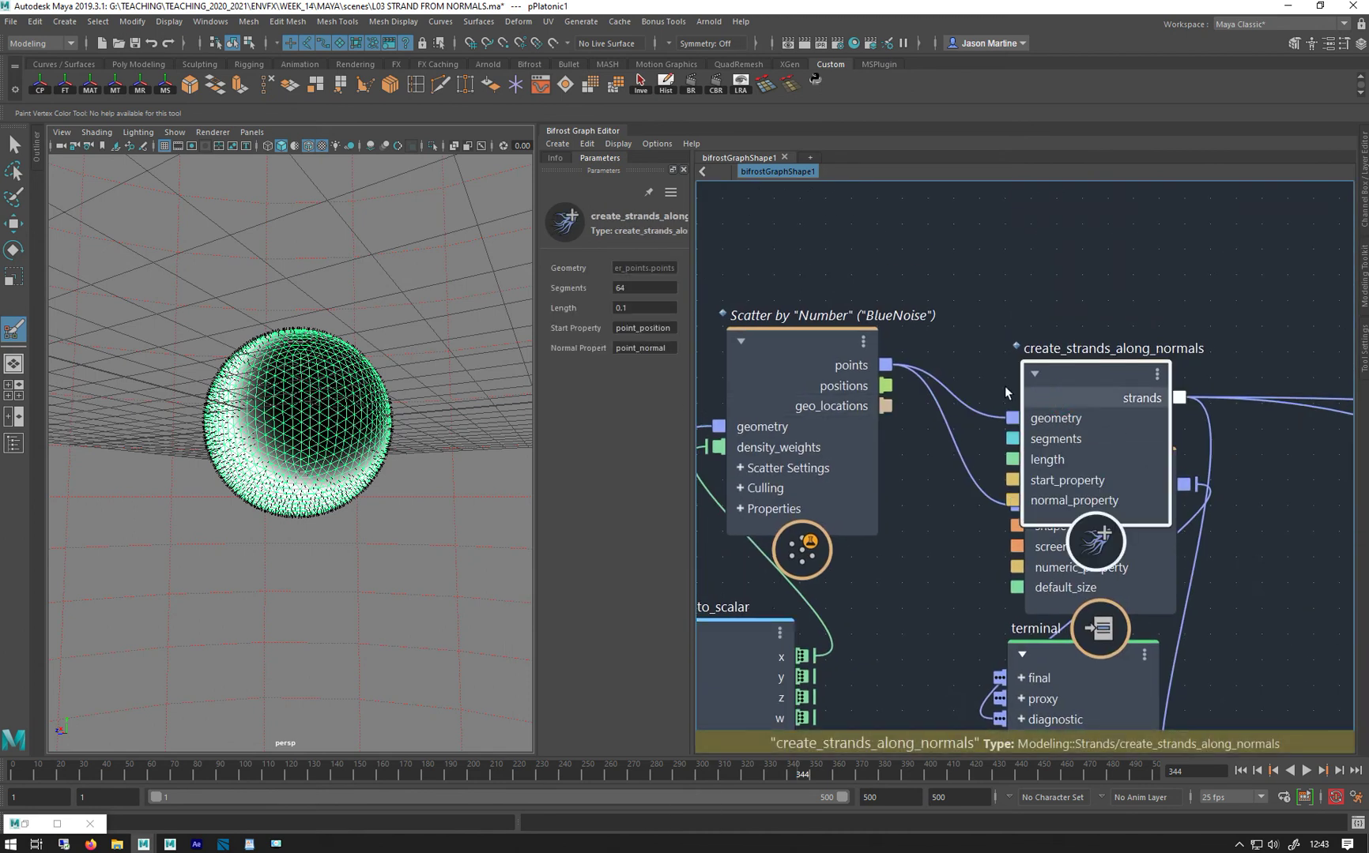
left_click(625, 307)
type("2")
key("Return")
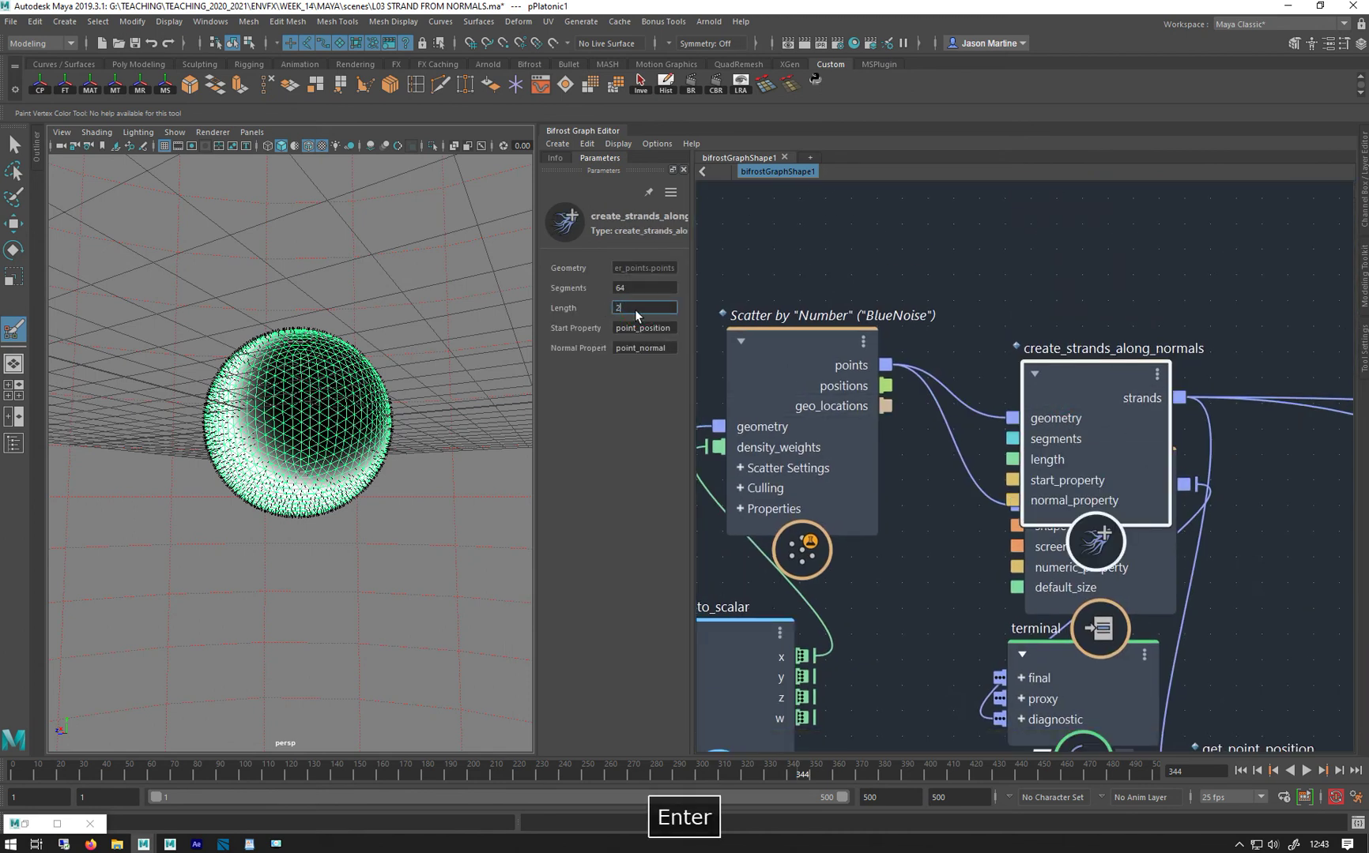
type("1")
key("Return")
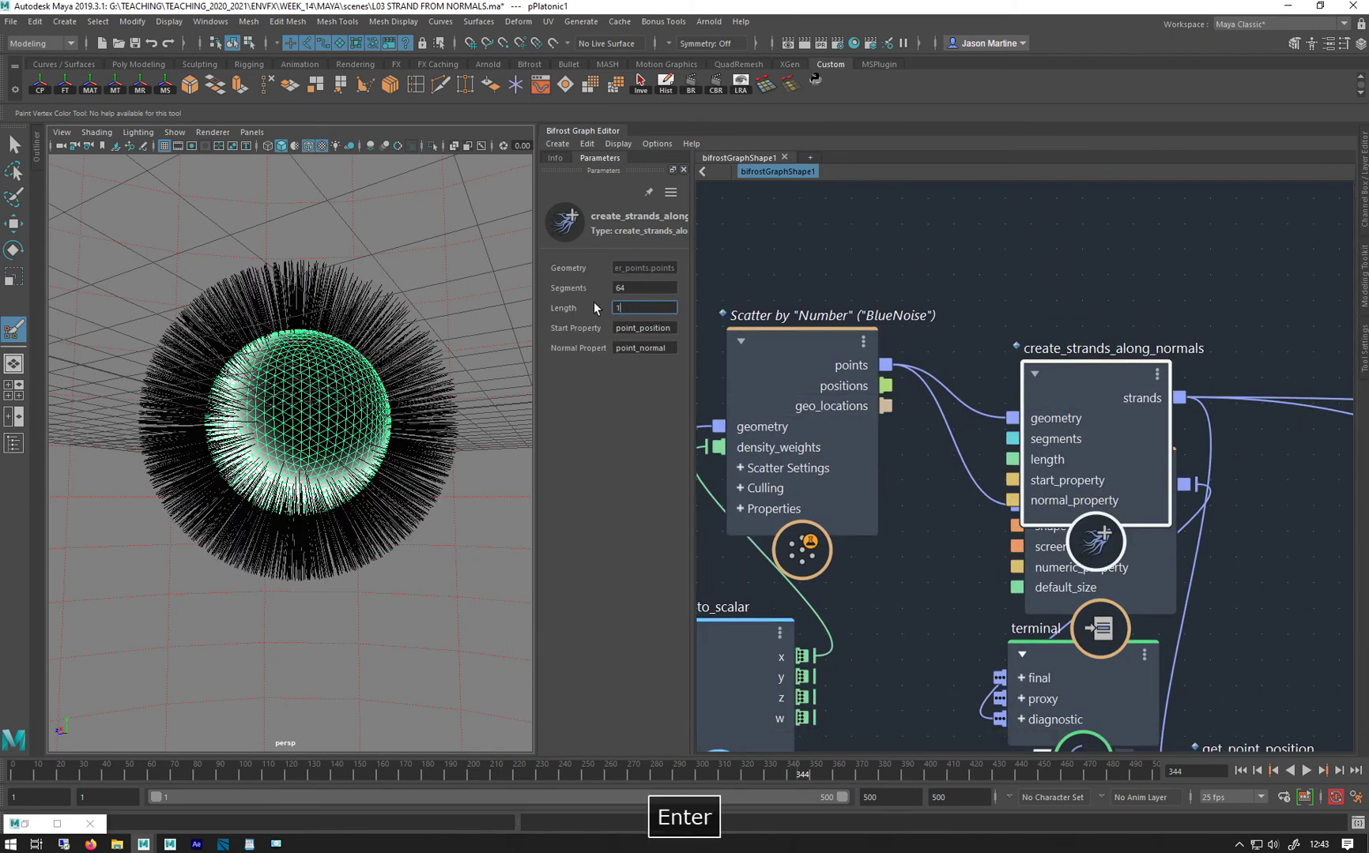
Step: Set the Paint Vertex Color operation to Replace and paint more black over the dark side of the sphere's mask
right_click_drag(249, 478, 323, 487, "alt")
left_click_drag(322, 487, 360, 454, "alt")
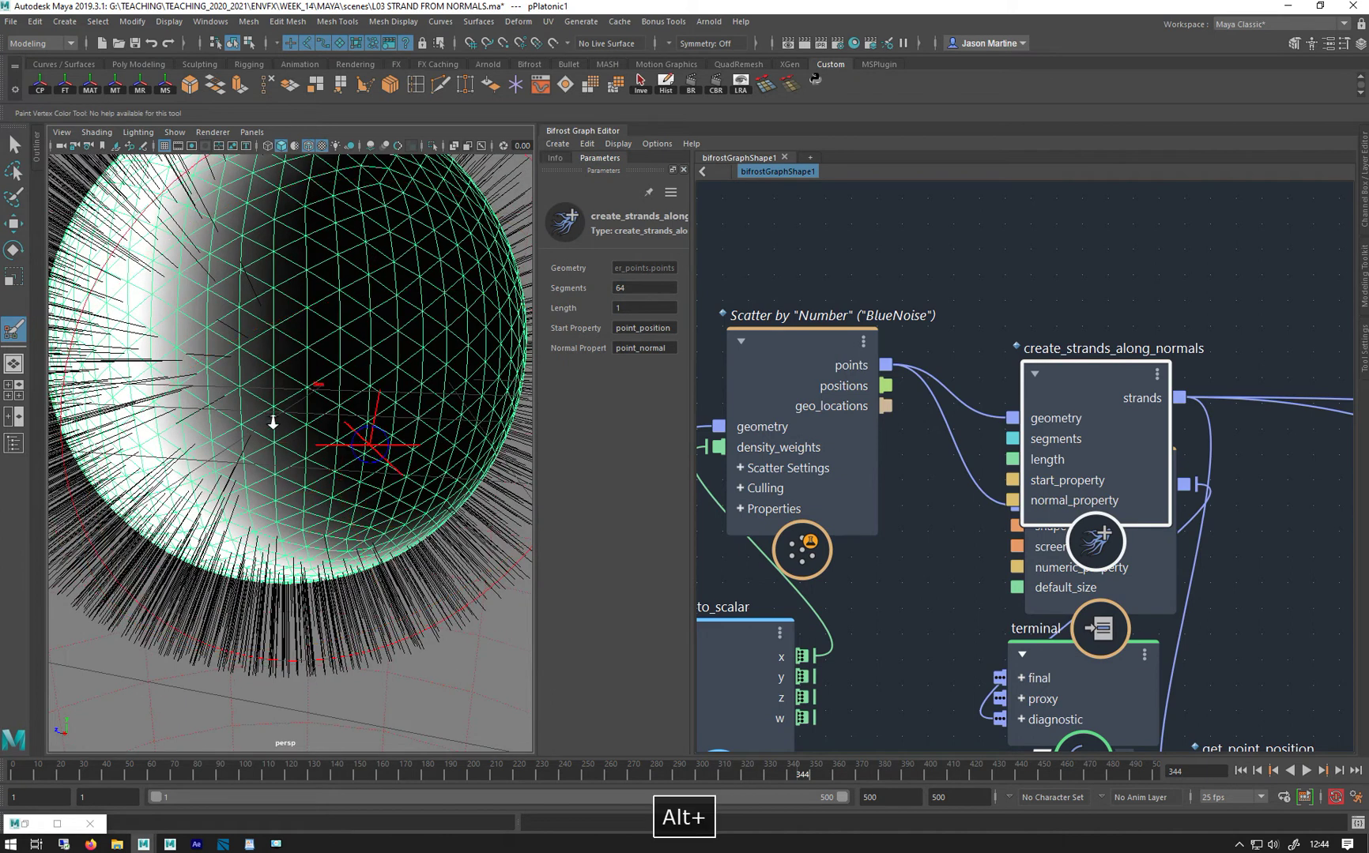
right_click_drag(366, 444, 306, 426, "alt")
mouse_move(260, 434)
left_mouse_down("alt")
mouse_move(337, 427)
mouse_move(282, 418)
left_mouse_up("alt")
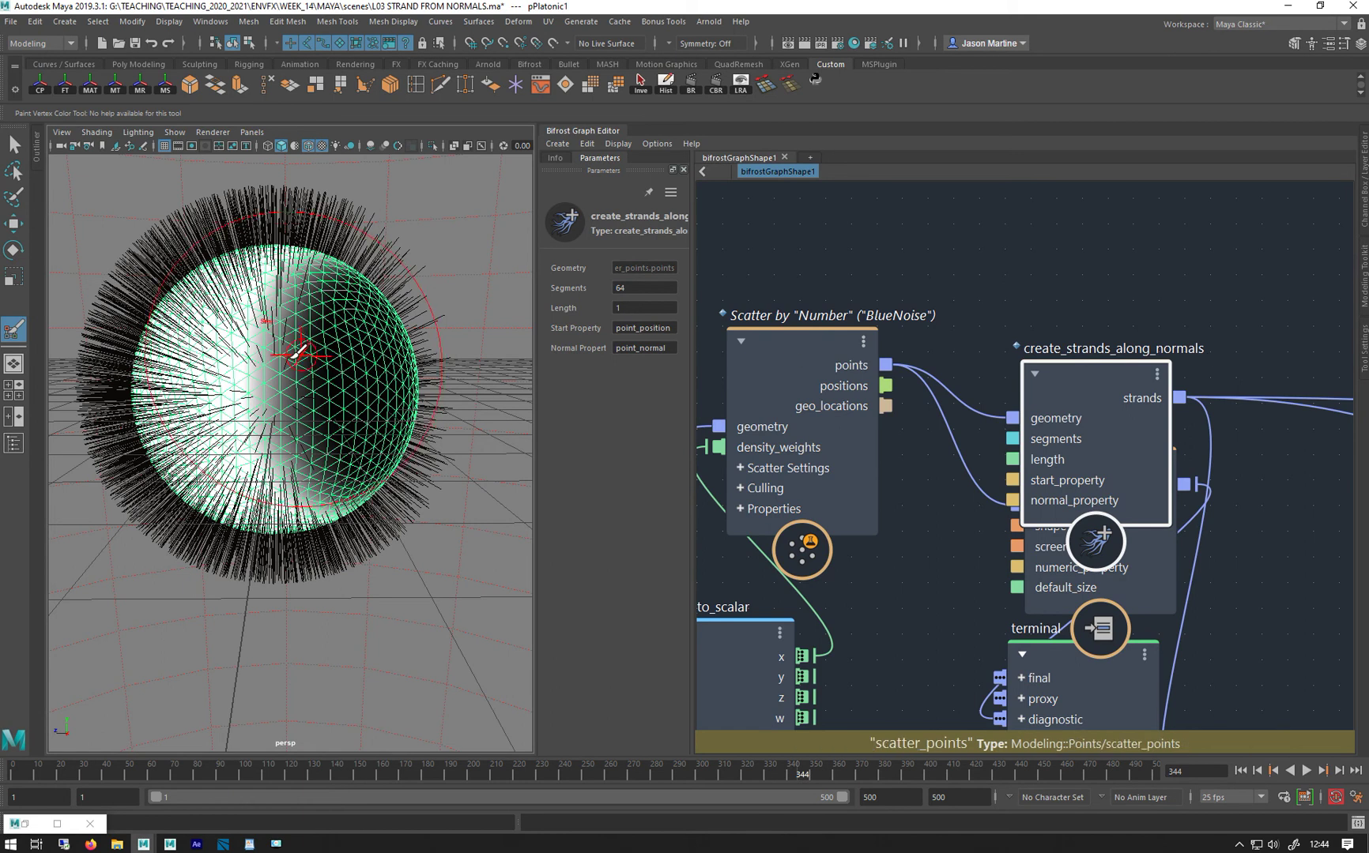
left_click(1364, 354)
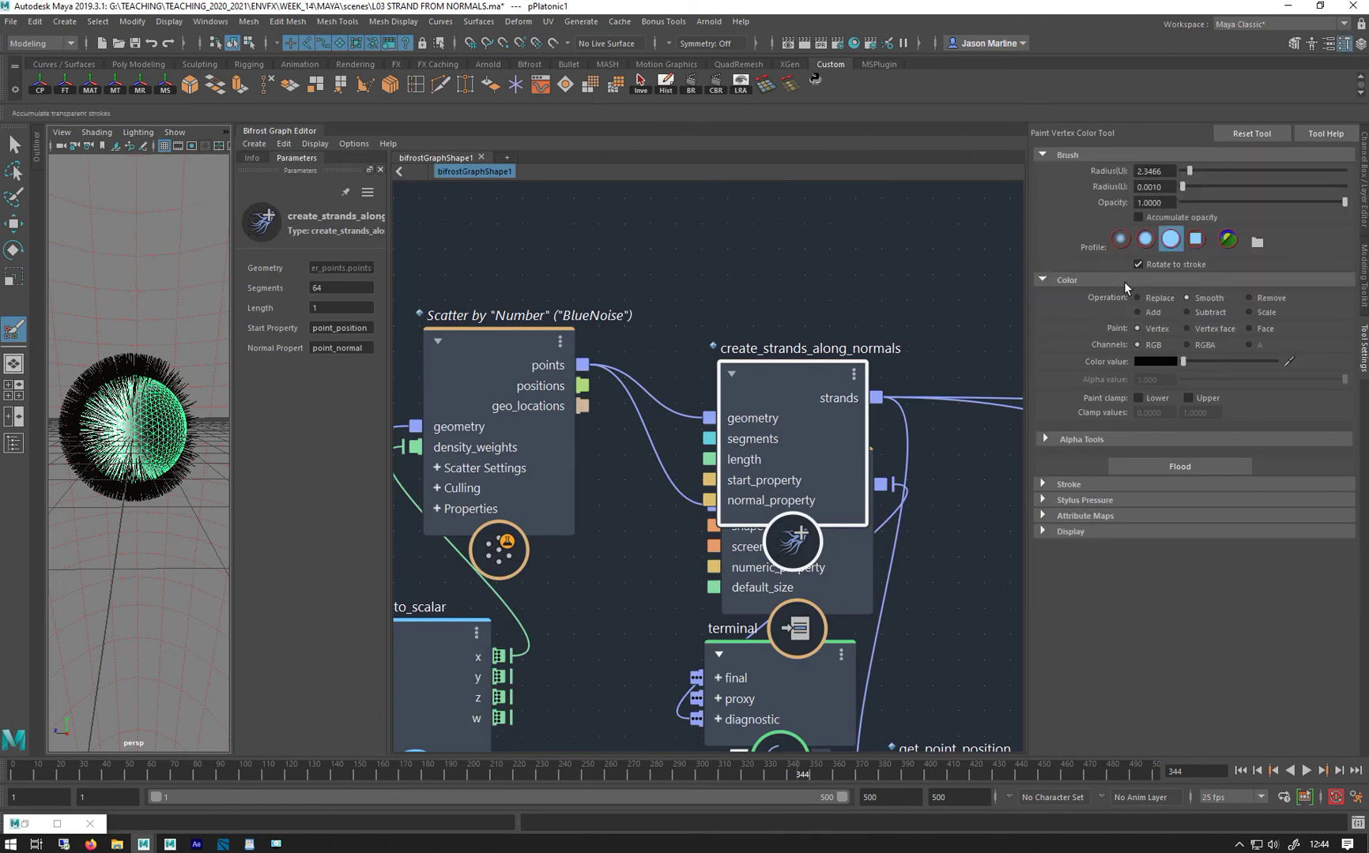
left_click(1155, 296)
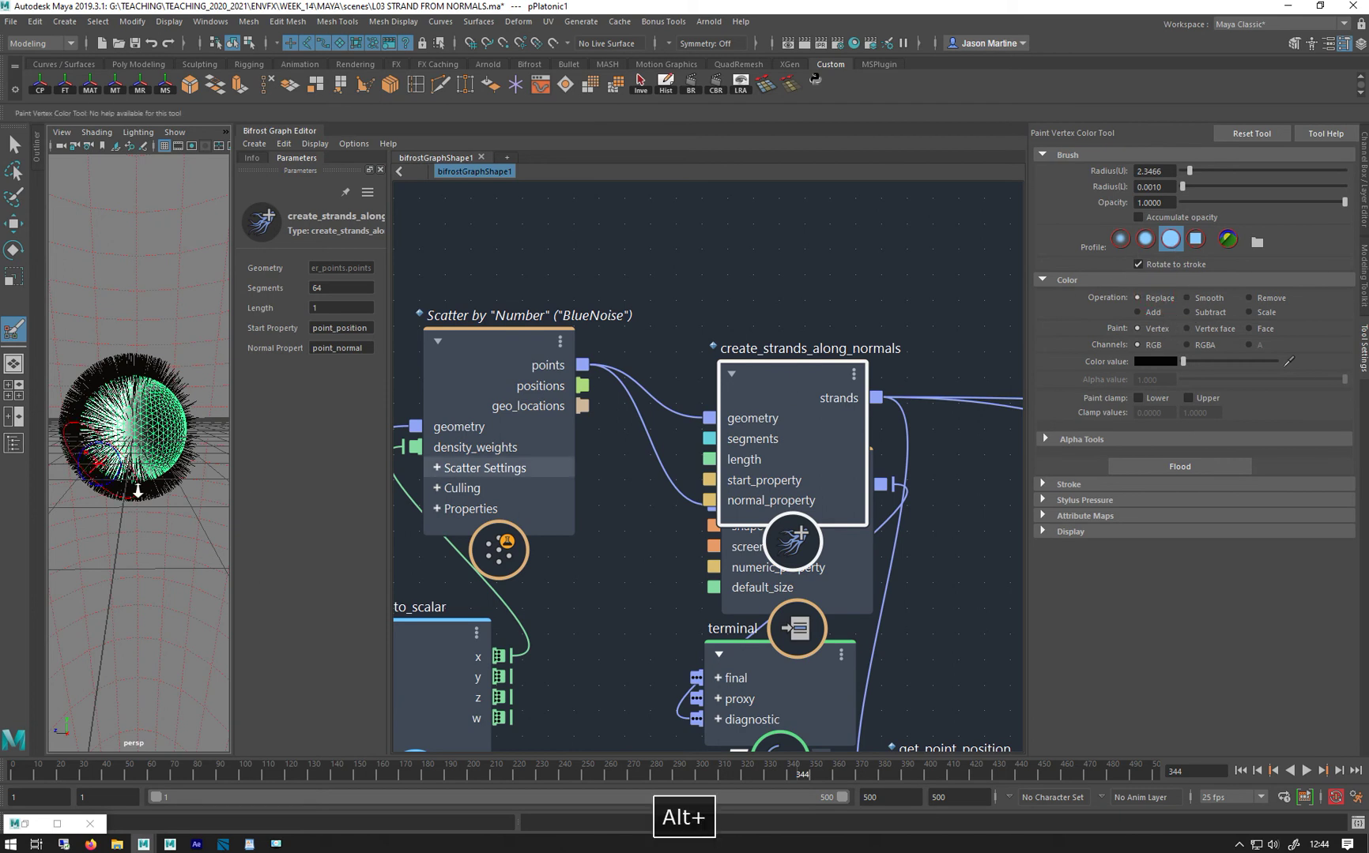
right_click_drag(119, 463, 154, 475, "alt")
right_click_drag(132, 365, 104, 362, "alt")
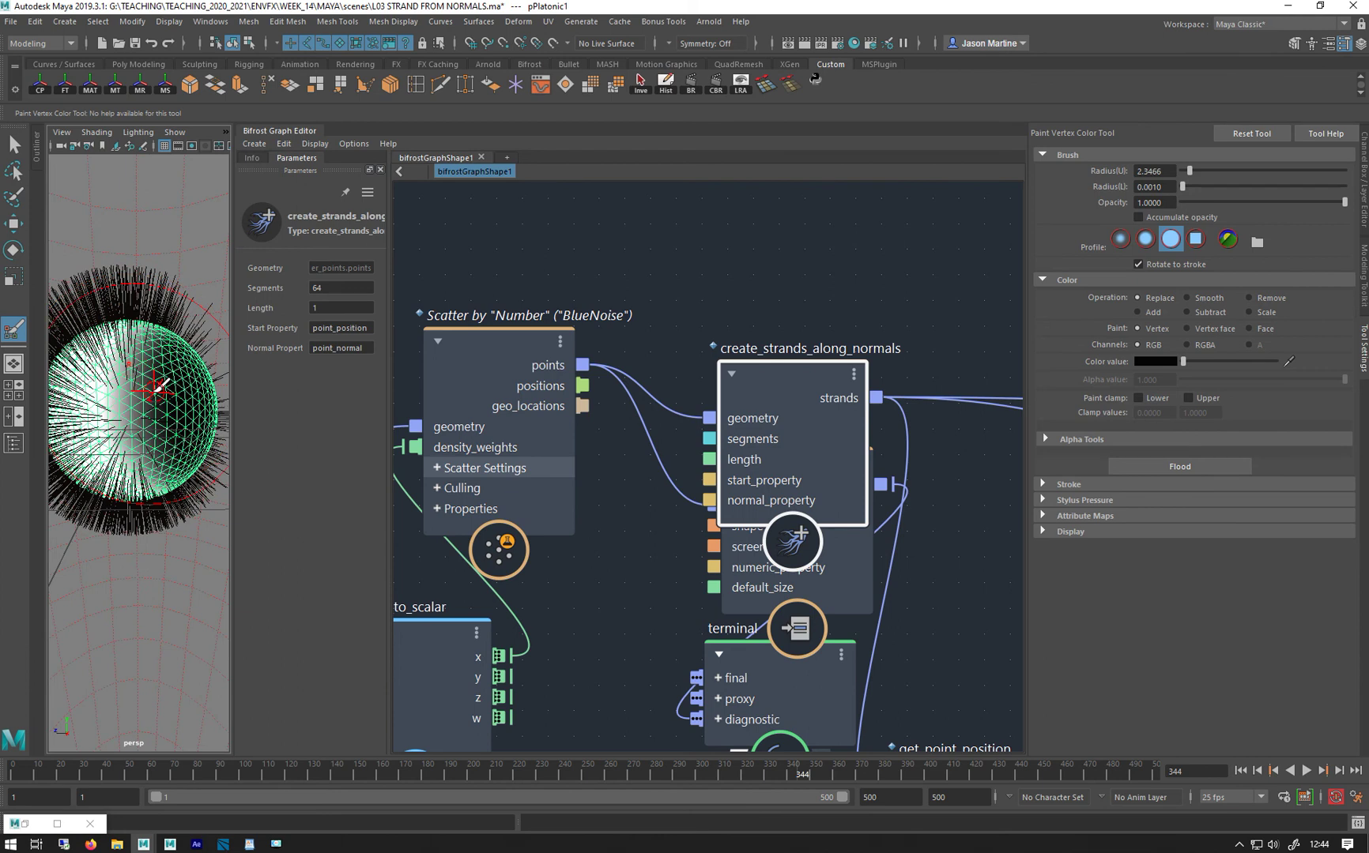
left_click(135, 392)
left_click_drag(134, 388, 421, 491, "alt")
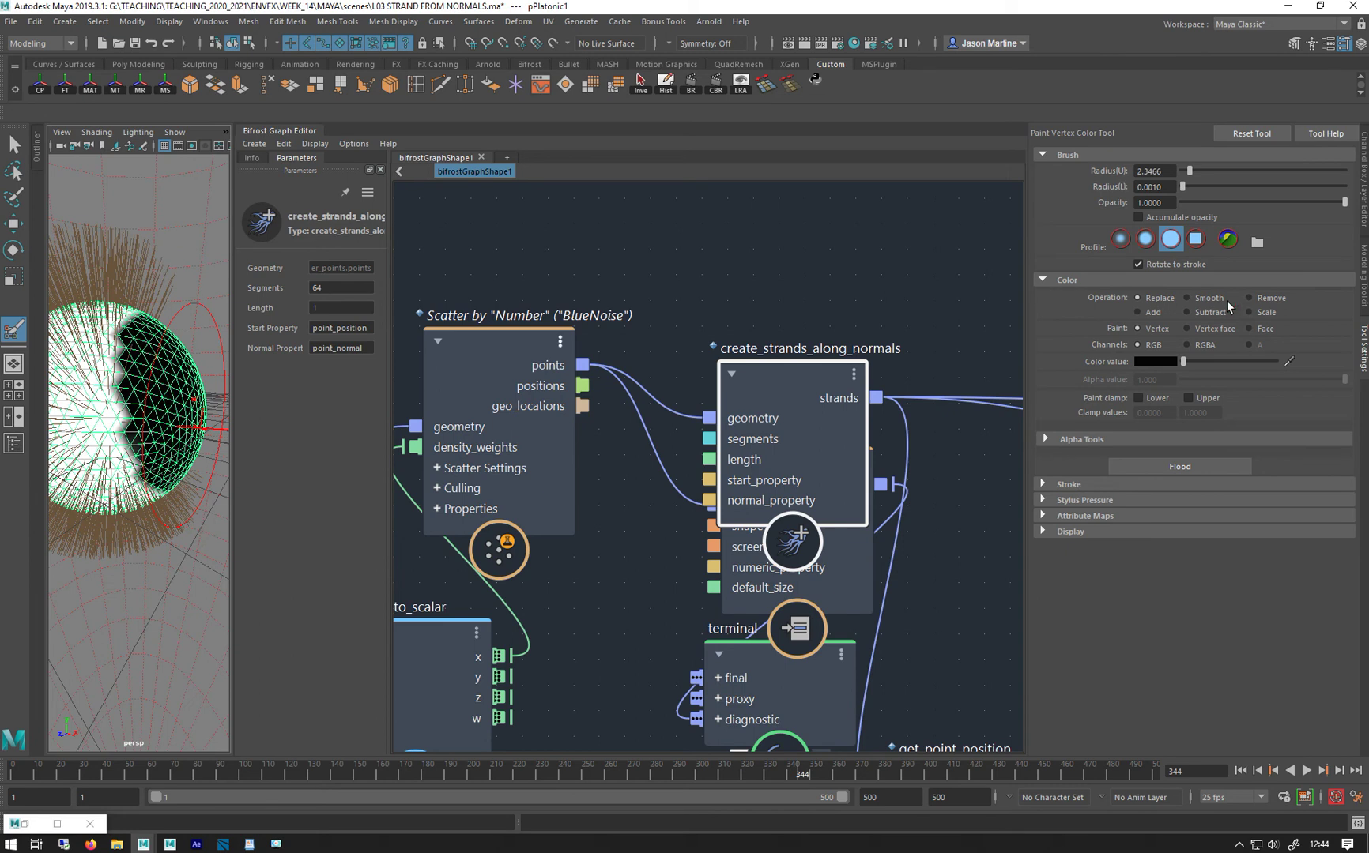
Step: Flood the sphere's vertex colours four times with the Smooth operation to soften the mask edge, and close the tool settings
left_click(1162, 468)
left_click(1162, 469)
left_click(1162, 469)
left_click(1162, 468)
middle_click_drag(603, 271, 977, 234, "alt")
left_click(1364, 357)
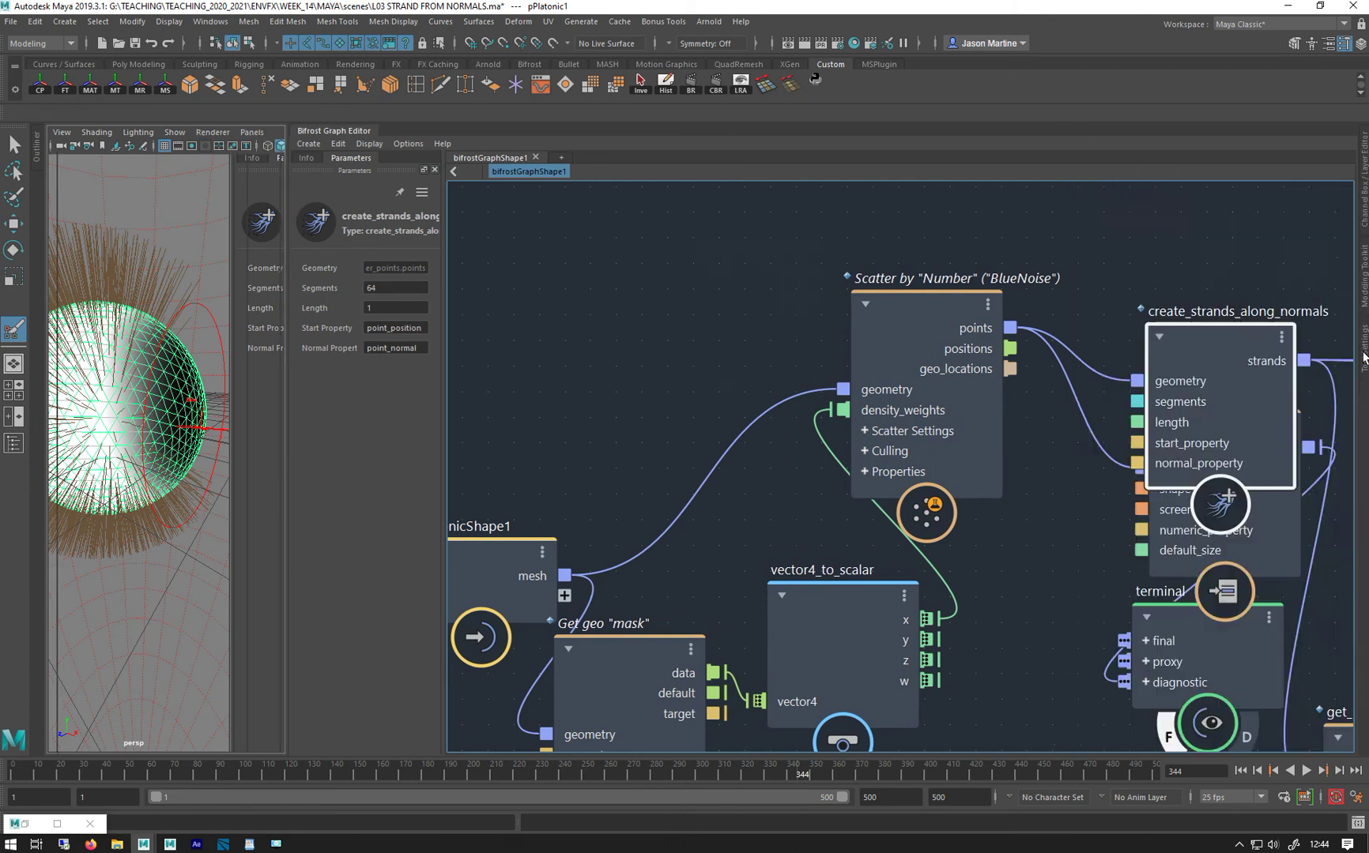
Step: Rearrange the pPlatonicShape1, mask and vector4_to_scalar nodes closer together and lay out the whole graph
middle_click_drag(581, 439, 651, 329, "alt")
left_click_drag(170, 412, 609, 371, "alt")
left_click_drag(753, 418, 744, 267)
left_click_drag(884, 504, 825, 452)
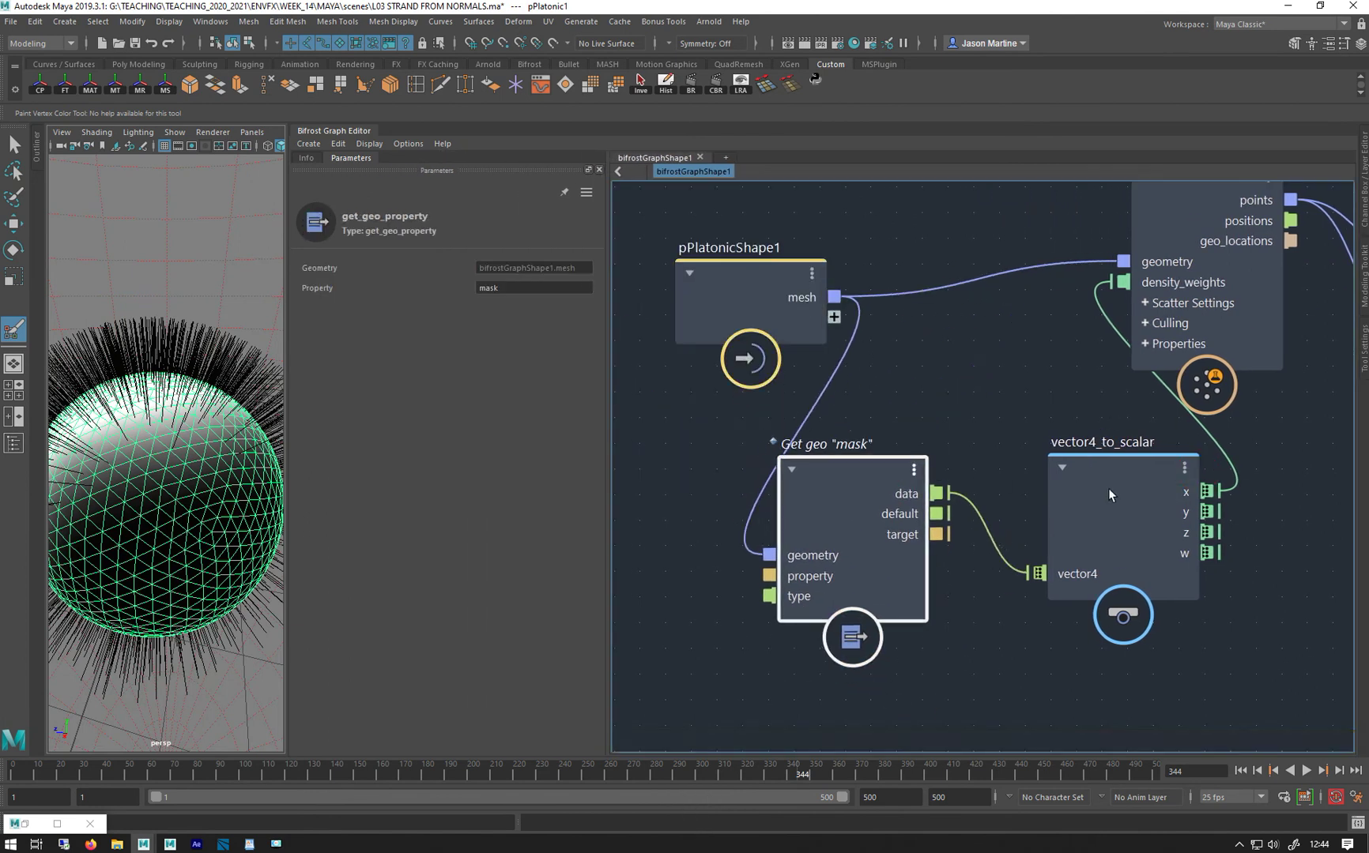
left_click_drag(1051, 468, 942, 388)
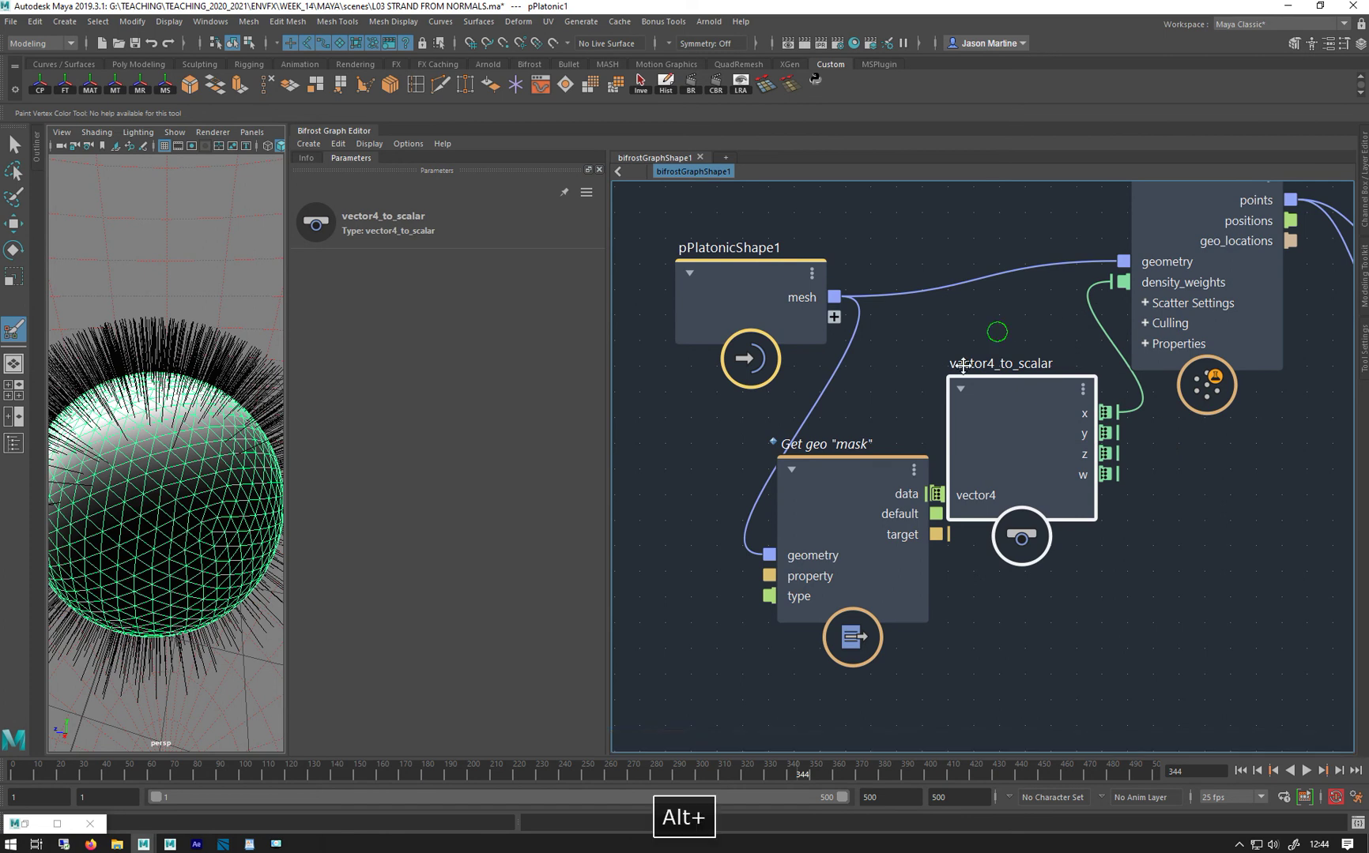
middle_click_drag(1194, 192, 1055, 307, "alt")
middle_click_drag(941, 404, 322, 352, "alt")
left_click_drag(776, 290, 826, 250)
left_click(1031, 441)
key("a")
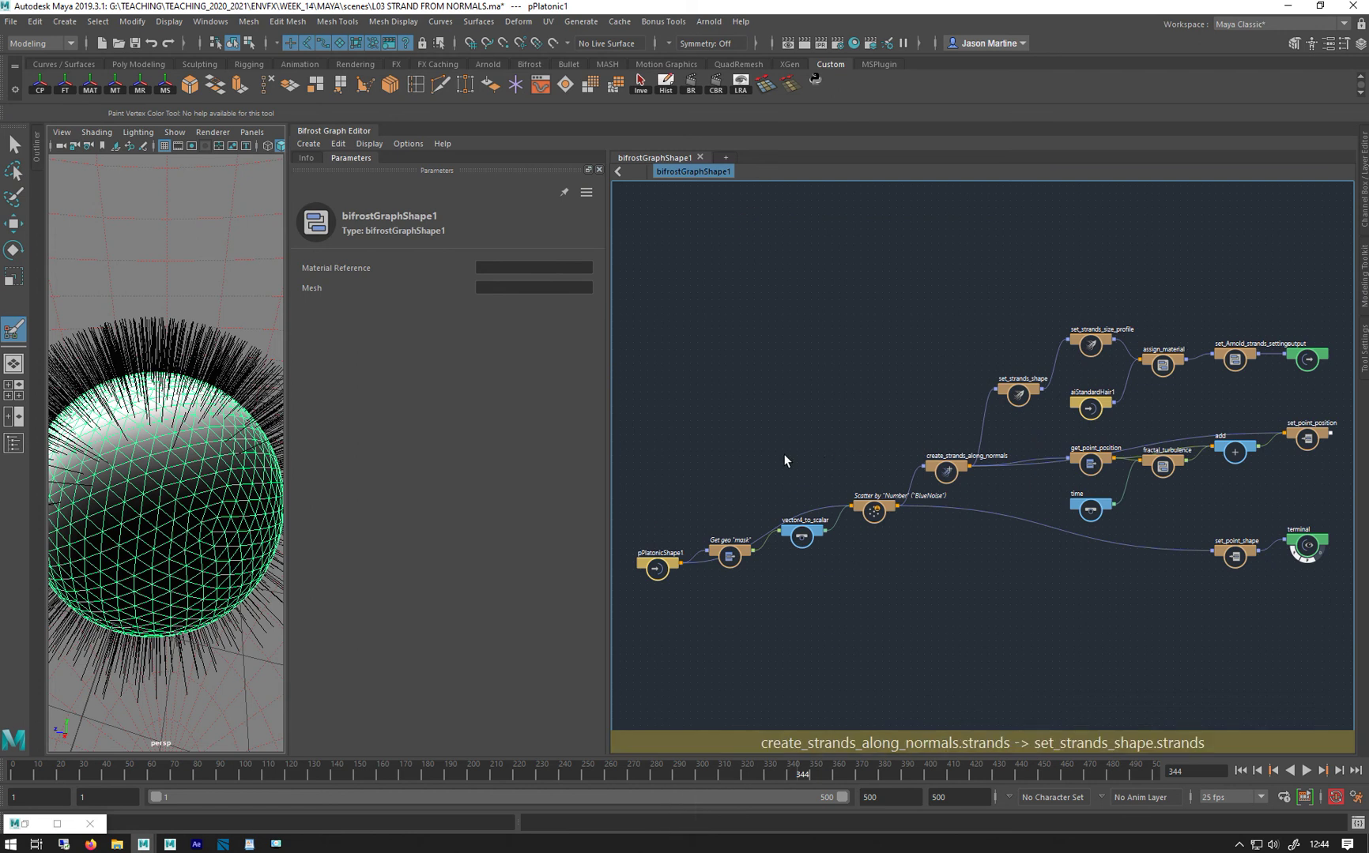
Step: Tidy the mask branch by placing the get_geo_property and vector4_to_scalar nodes below the mesh connection, leading into scatter_points
scroll(782, 453, "up", 2)
scroll(782, 453, "up", 3)
middle_click_drag(707, 458, 852, 297, "alt")
left_click_drag(692, 497, 677, 440)
left_click_drag(792, 479, 788, 500)
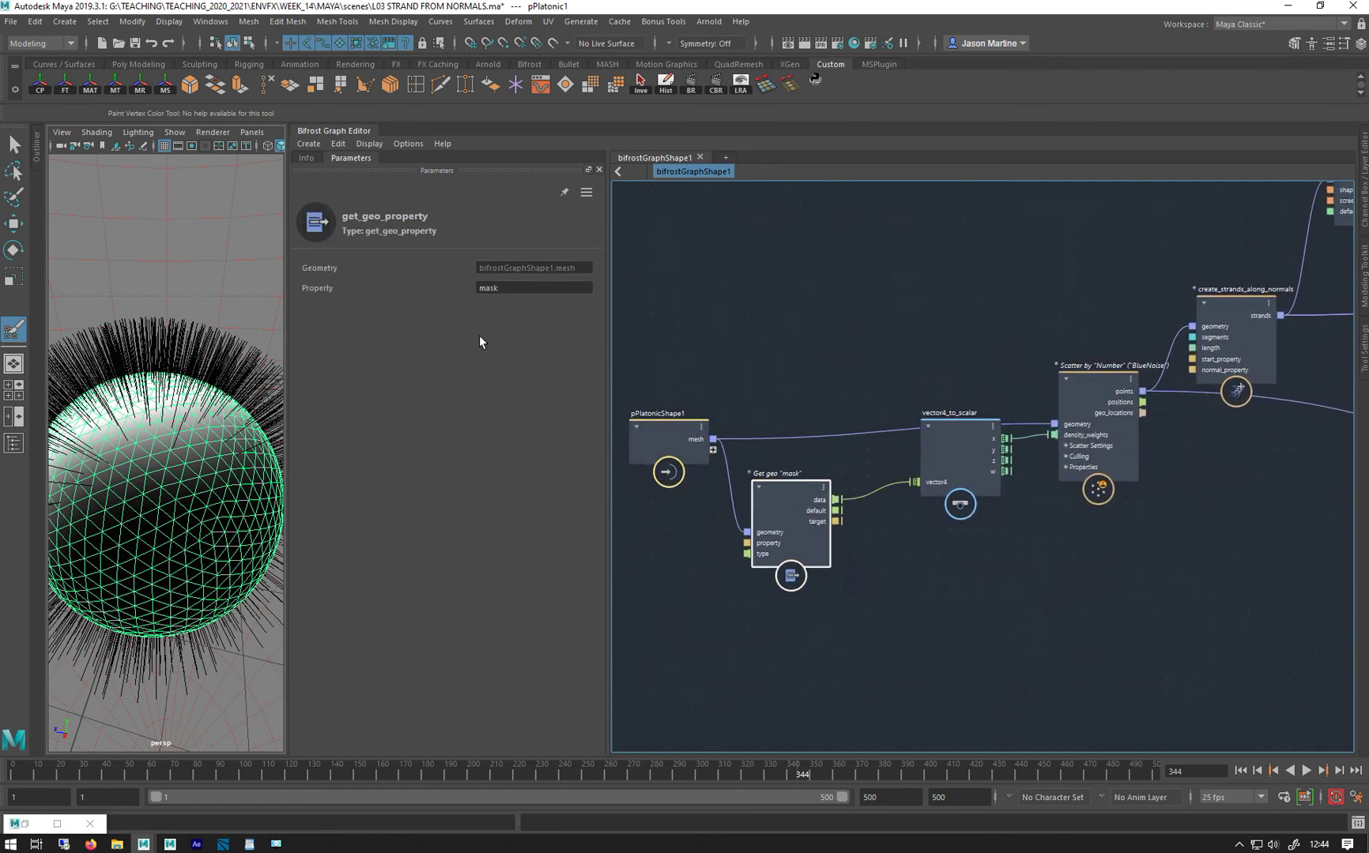
left_click_drag(956, 450, 942, 506)
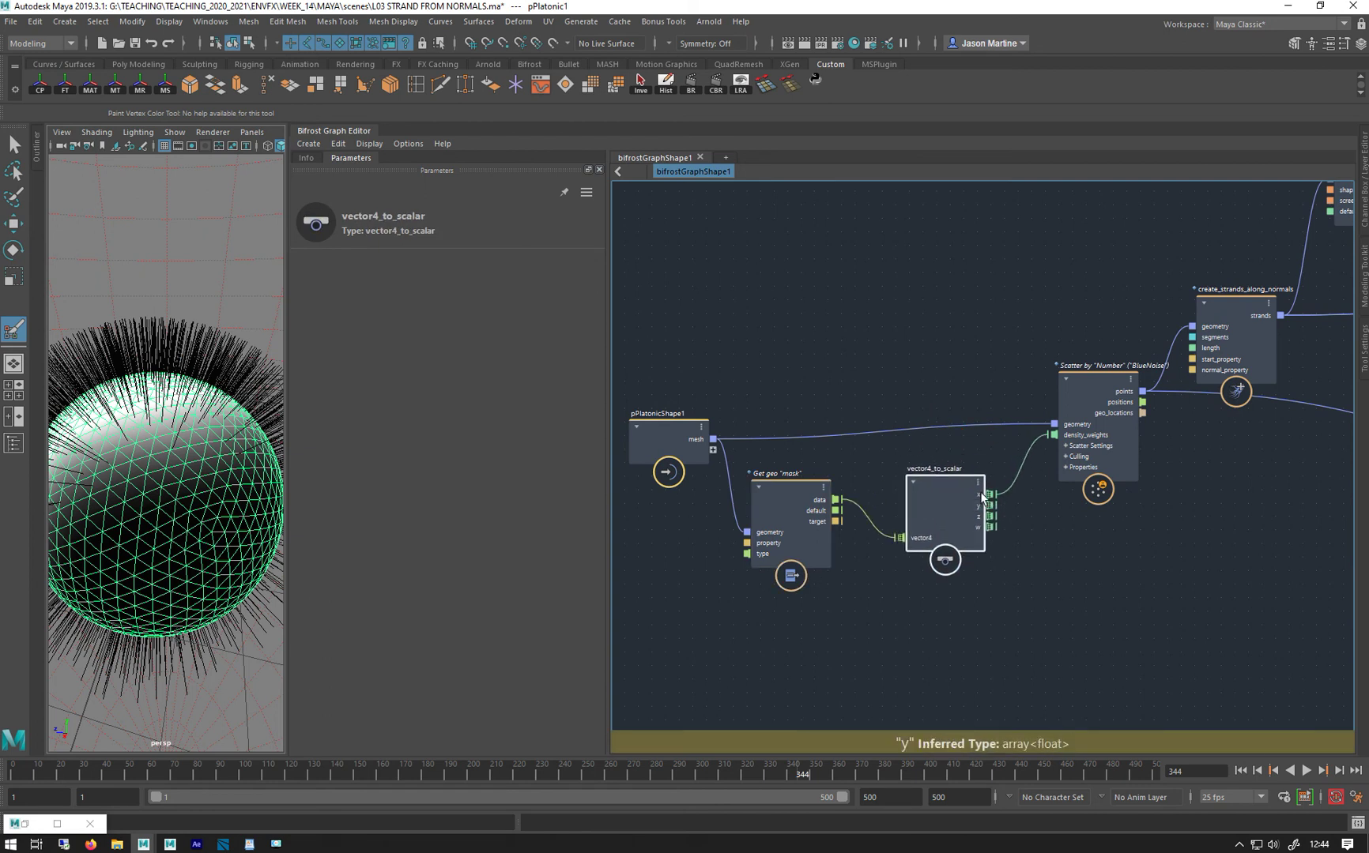
left_click_drag(1100, 402, 1082, 433)
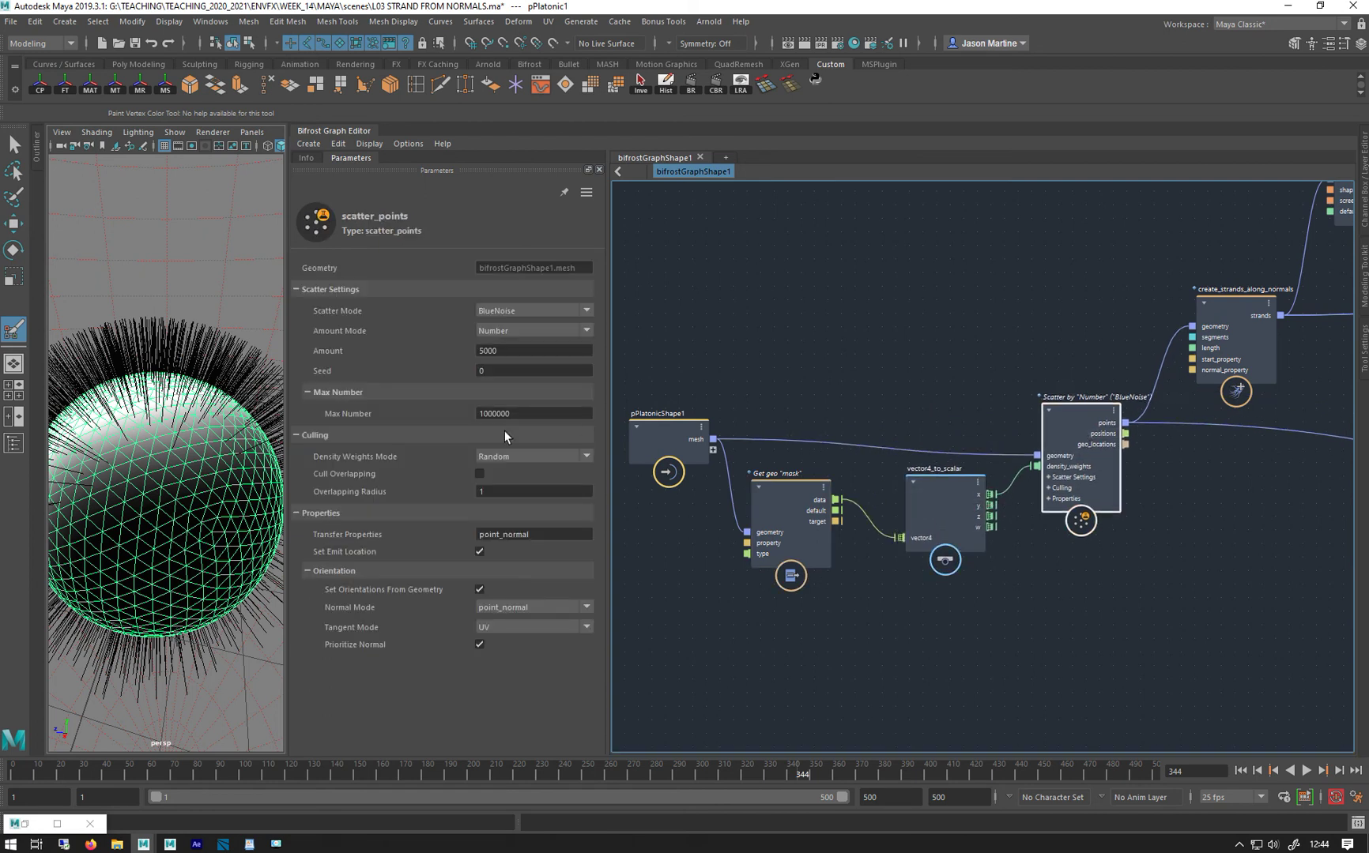
Step: Set the Amount of scatter_points to 10000 first, and raise it to 200000
double_click(485, 347)
type("10000")
key("Return")
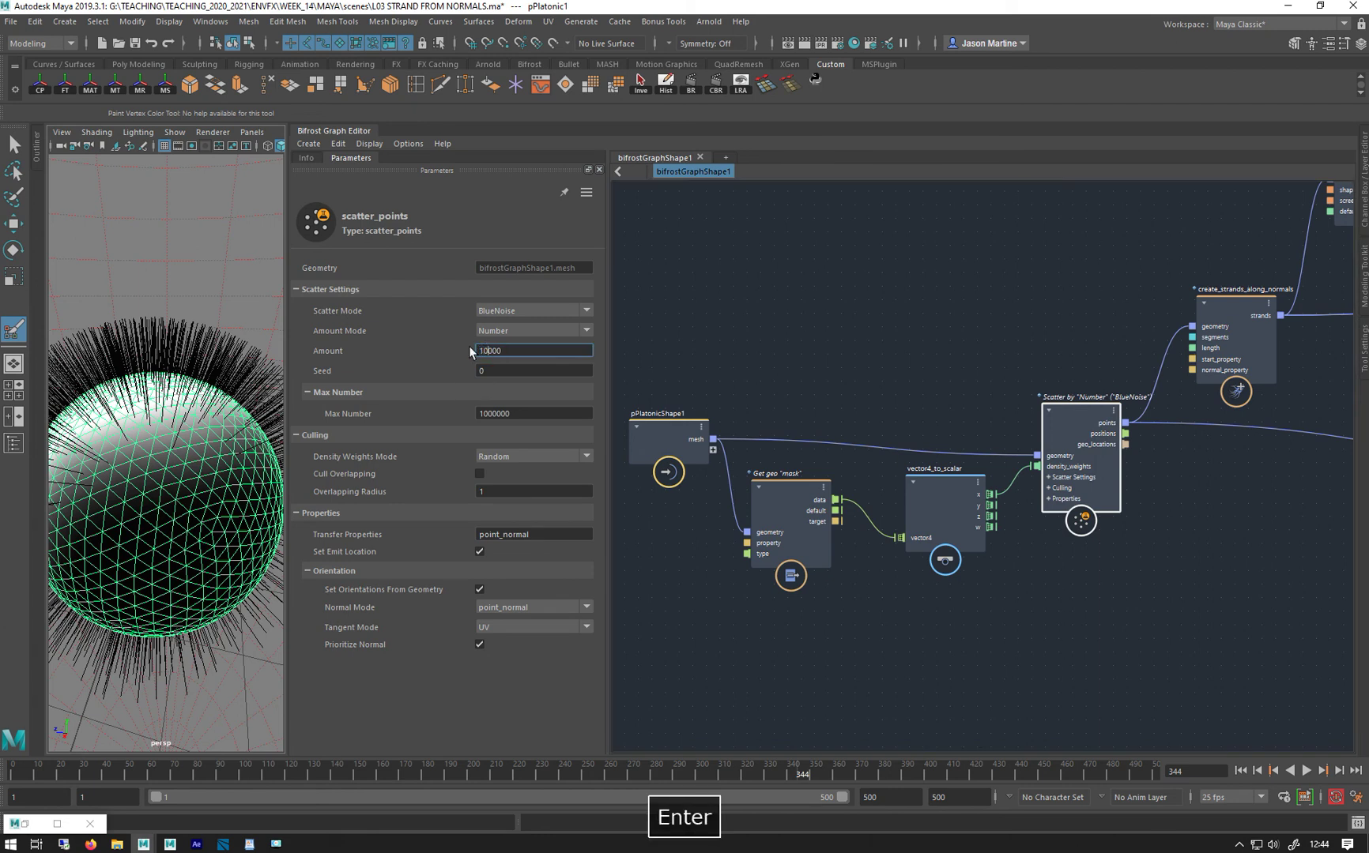
key("2")
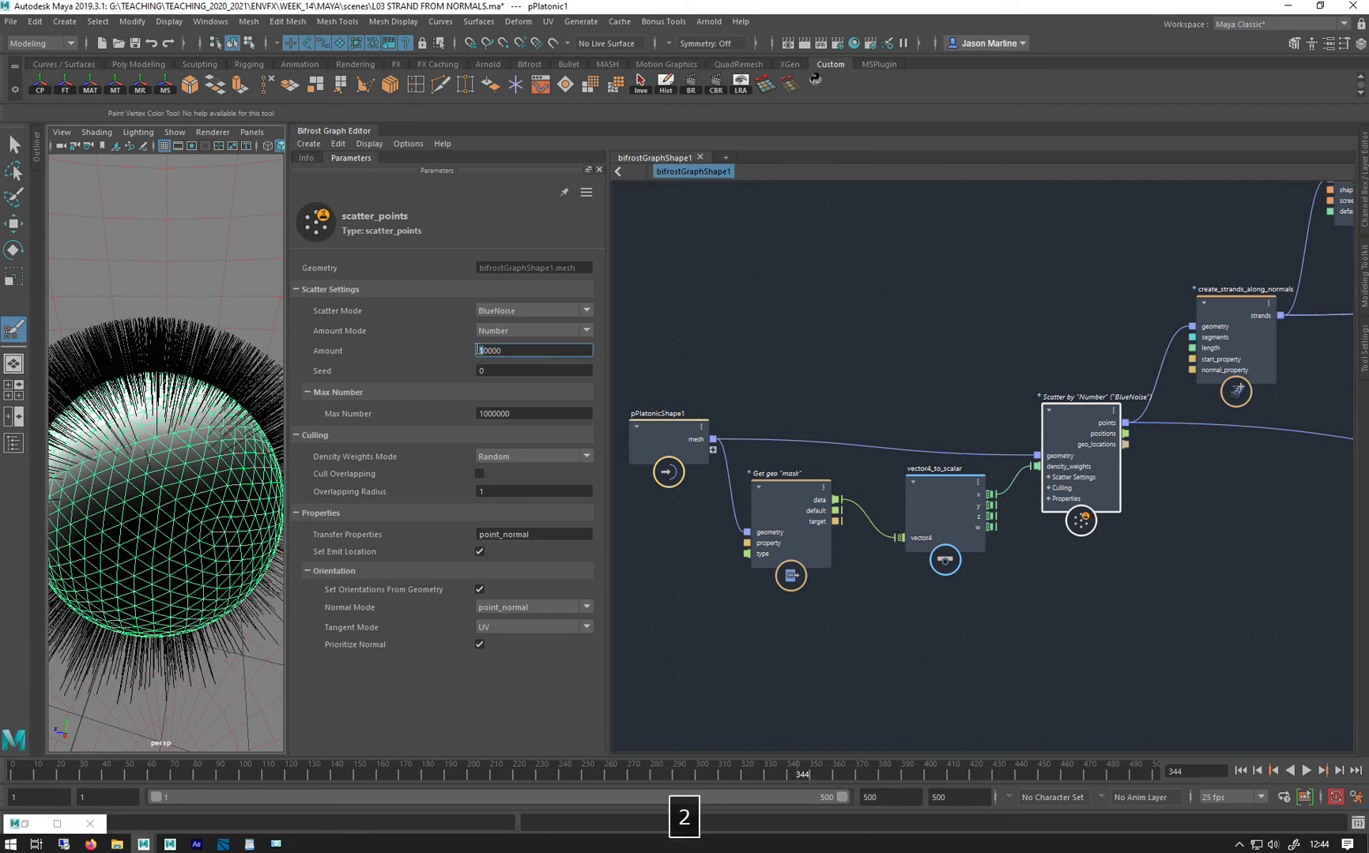
key("Return")
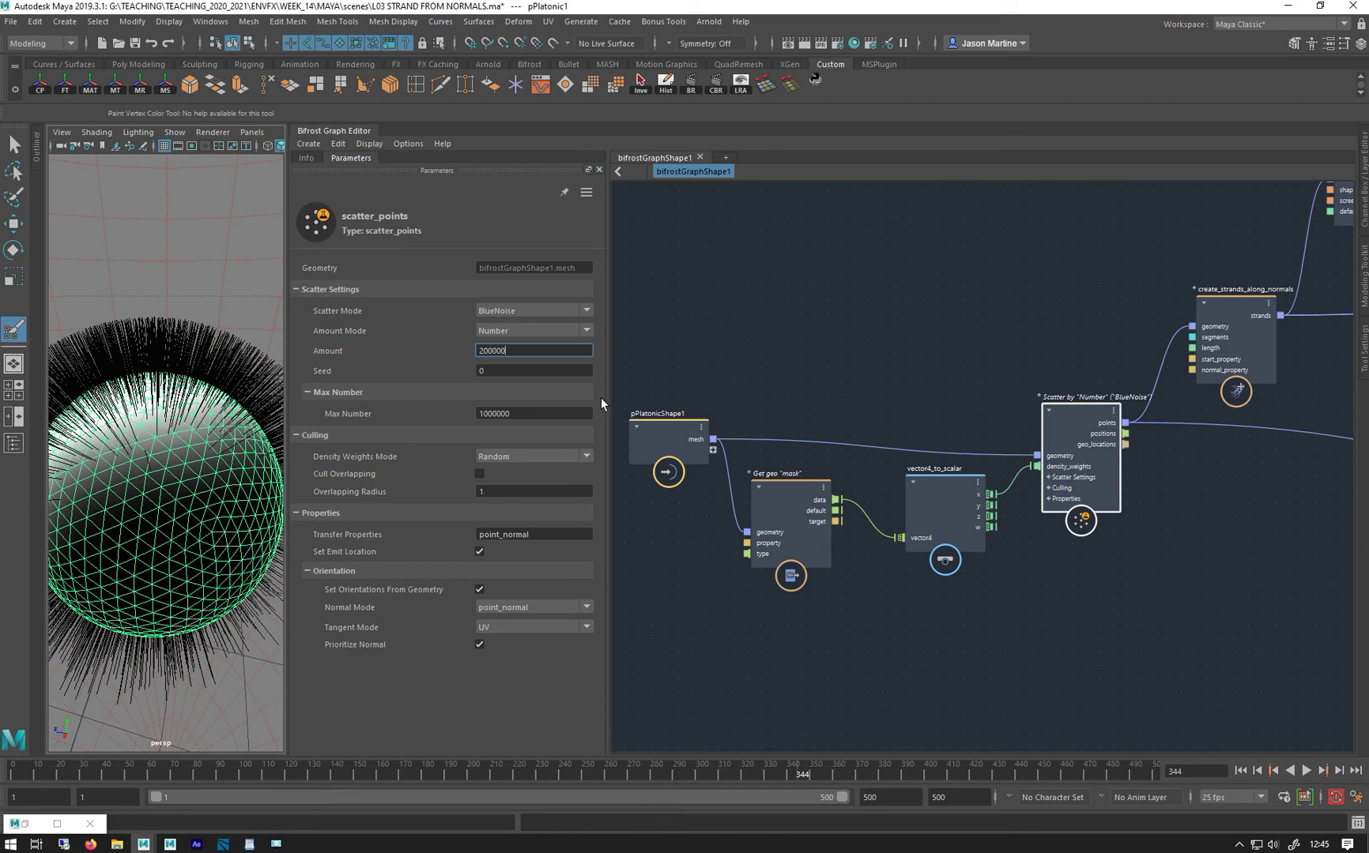
key("alt")
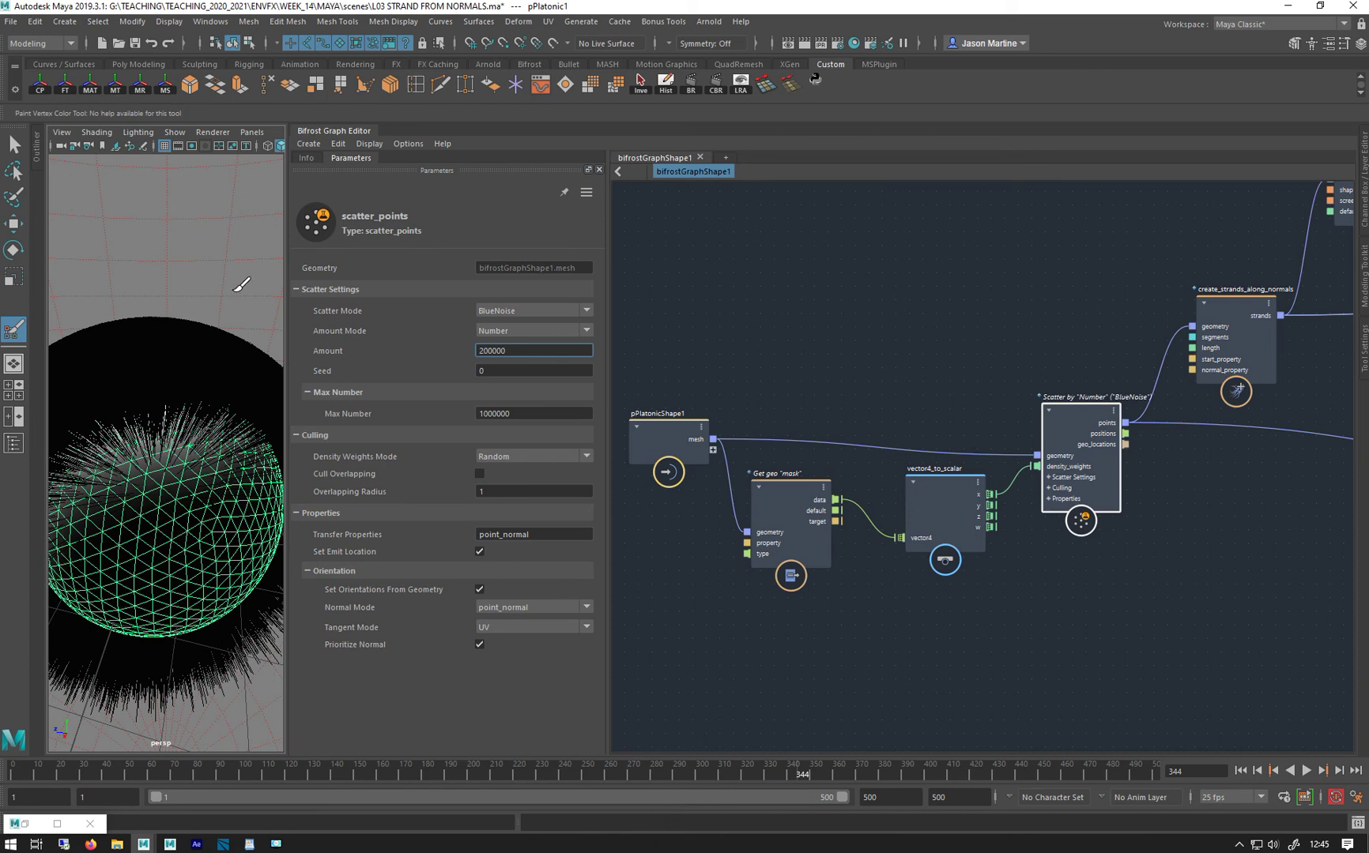
Step: Switch from the Paint Vertex Color Tool to the Move tool and examine the dense strands around the sphere
left_click_drag(235, 289, 168, 373, "alt")
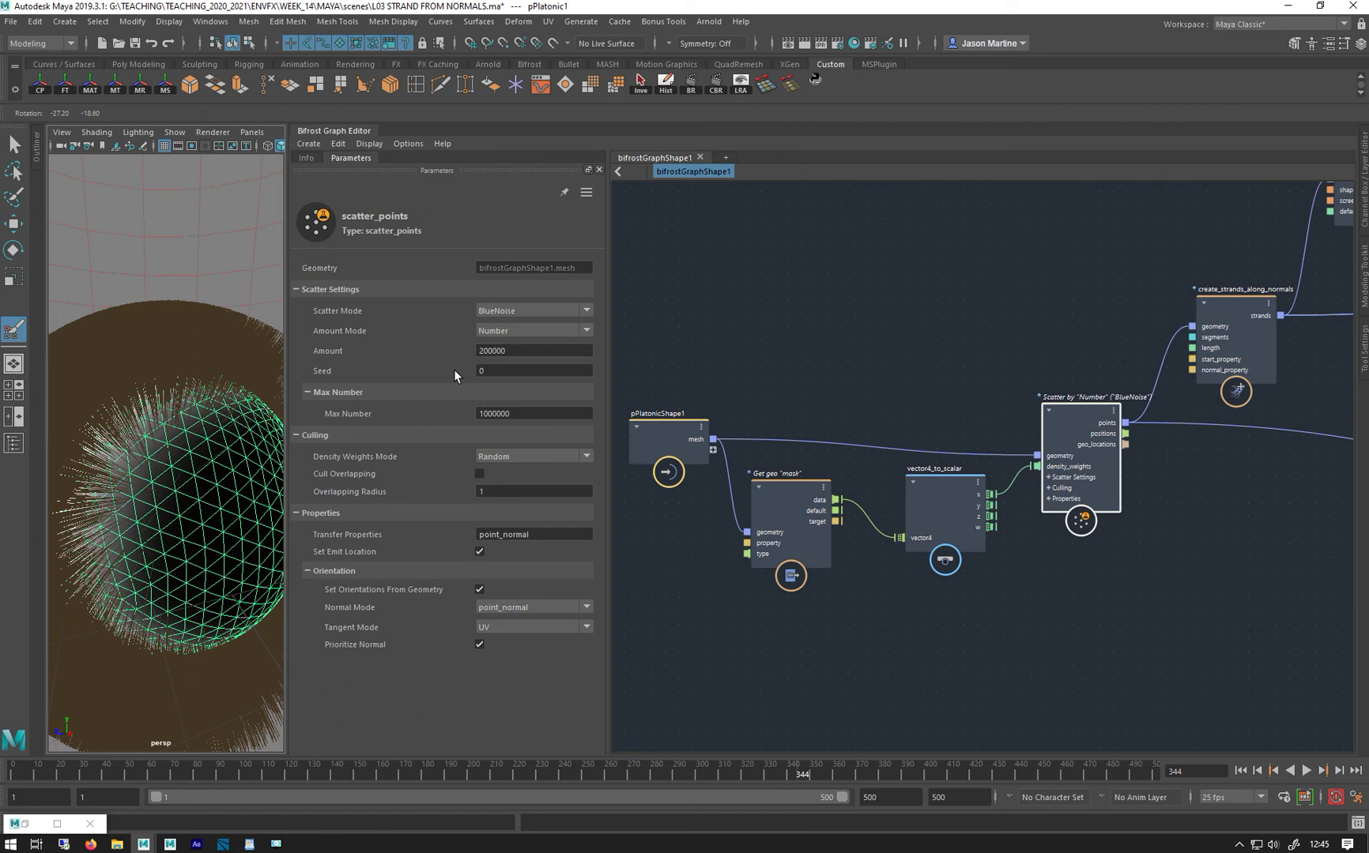
key("w")
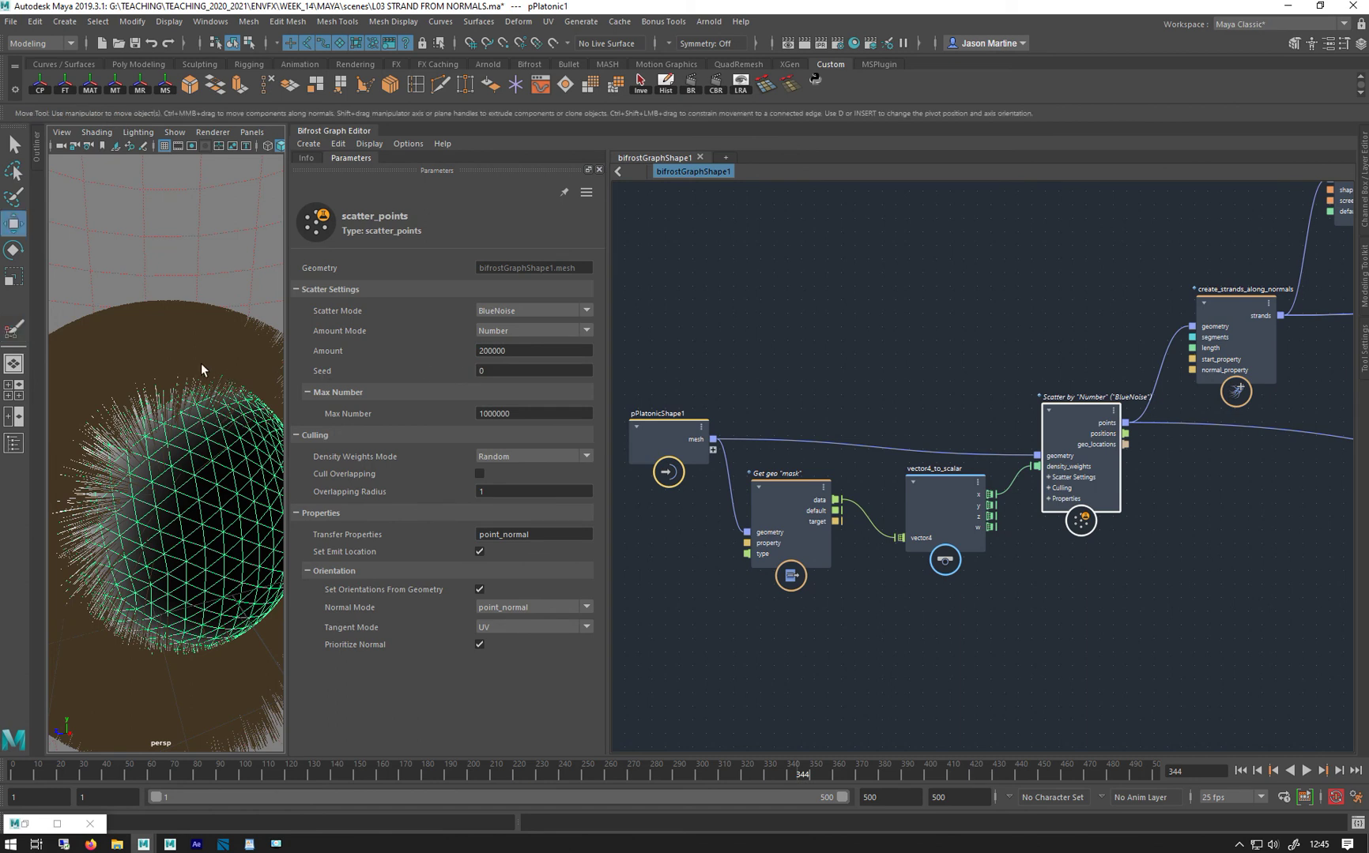
left_click_drag(193, 364, 432, 367, "alt")
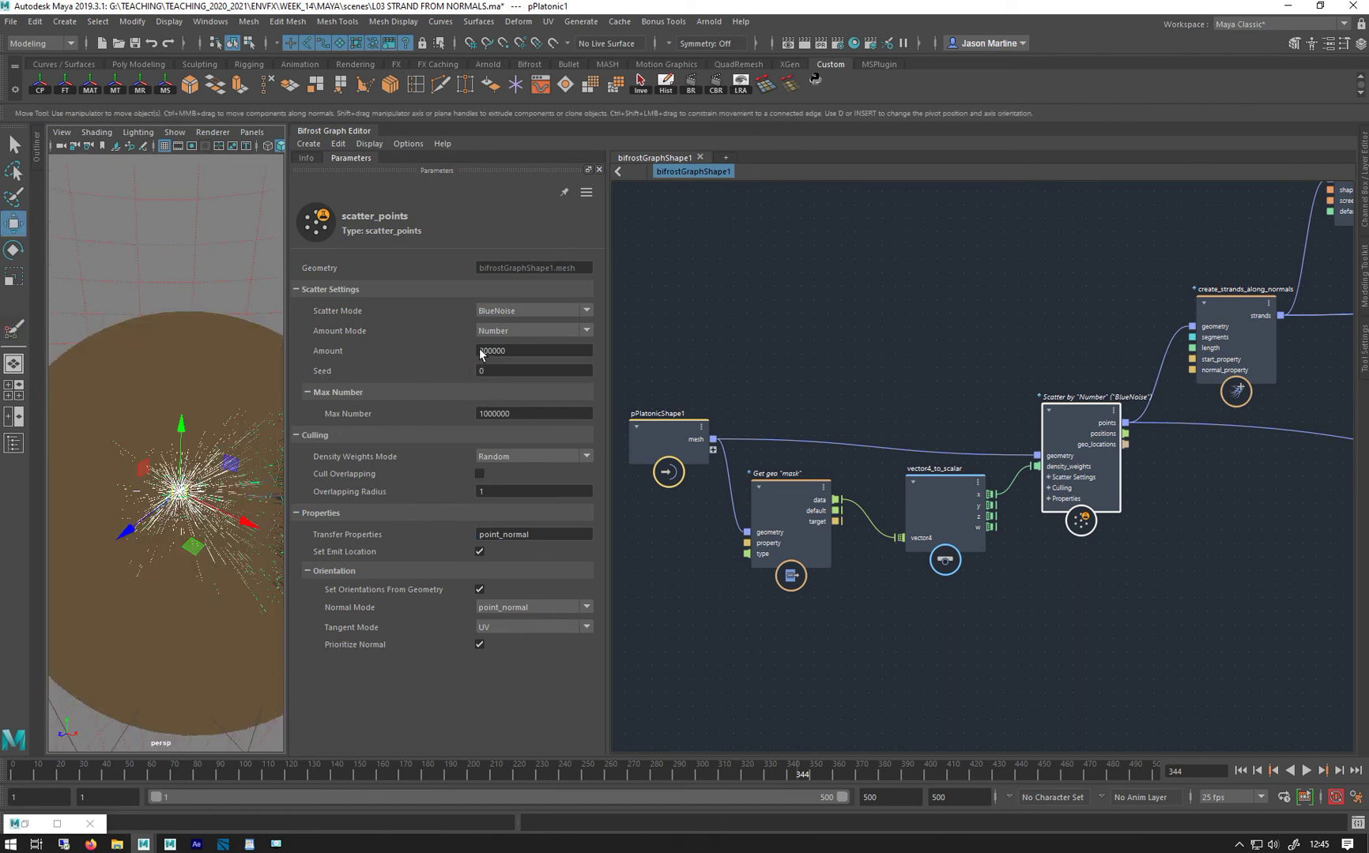
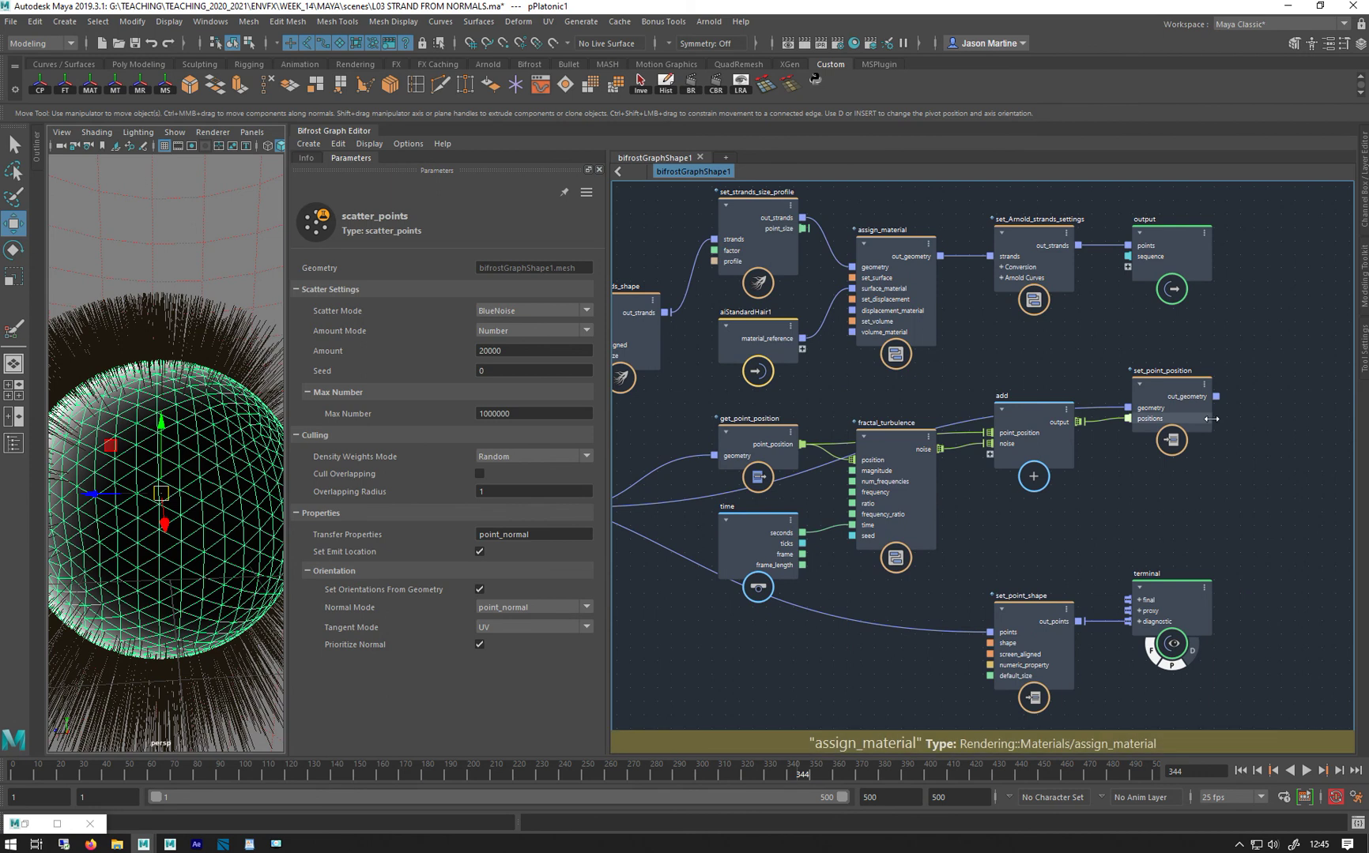
Step: Feed set_point_position's out_geometry into the strands input of set_strands_shape, replacing the direct connection from create_strands_along_normals
middle_click_drag(1023, 391, 1106, 376, "alt")
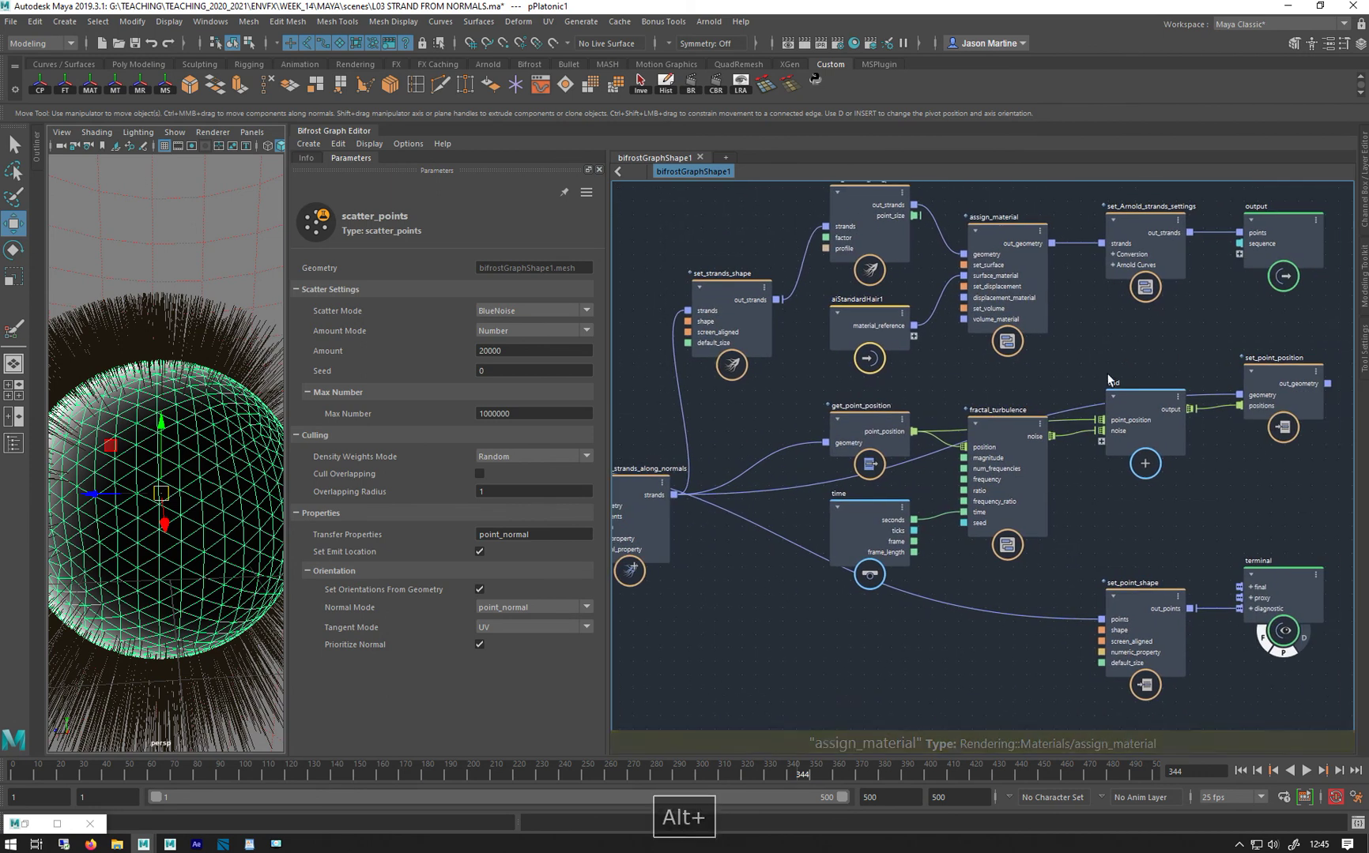
mouse_move(585, 333)
left_mouse_down()
mouse_move(680, 336)
mouse_move(709, 314)
left_mouse_up()
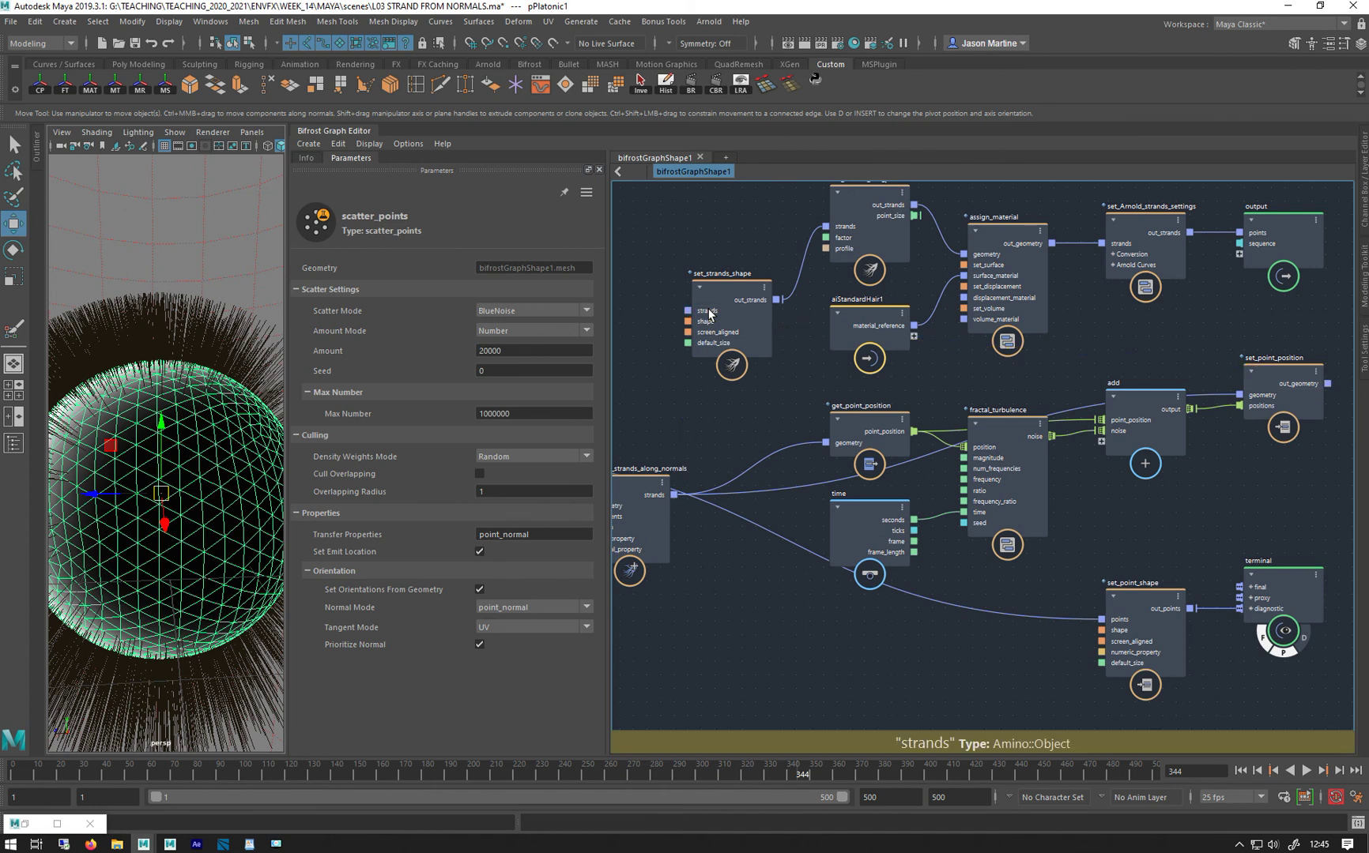
Step: Inspect the turbulent strands up close and hide the platonic sphere mesh
left_click_drag(65, 387, 180, 423, "alt")
right_click_drag(178, 416, 131, 435, "alt")
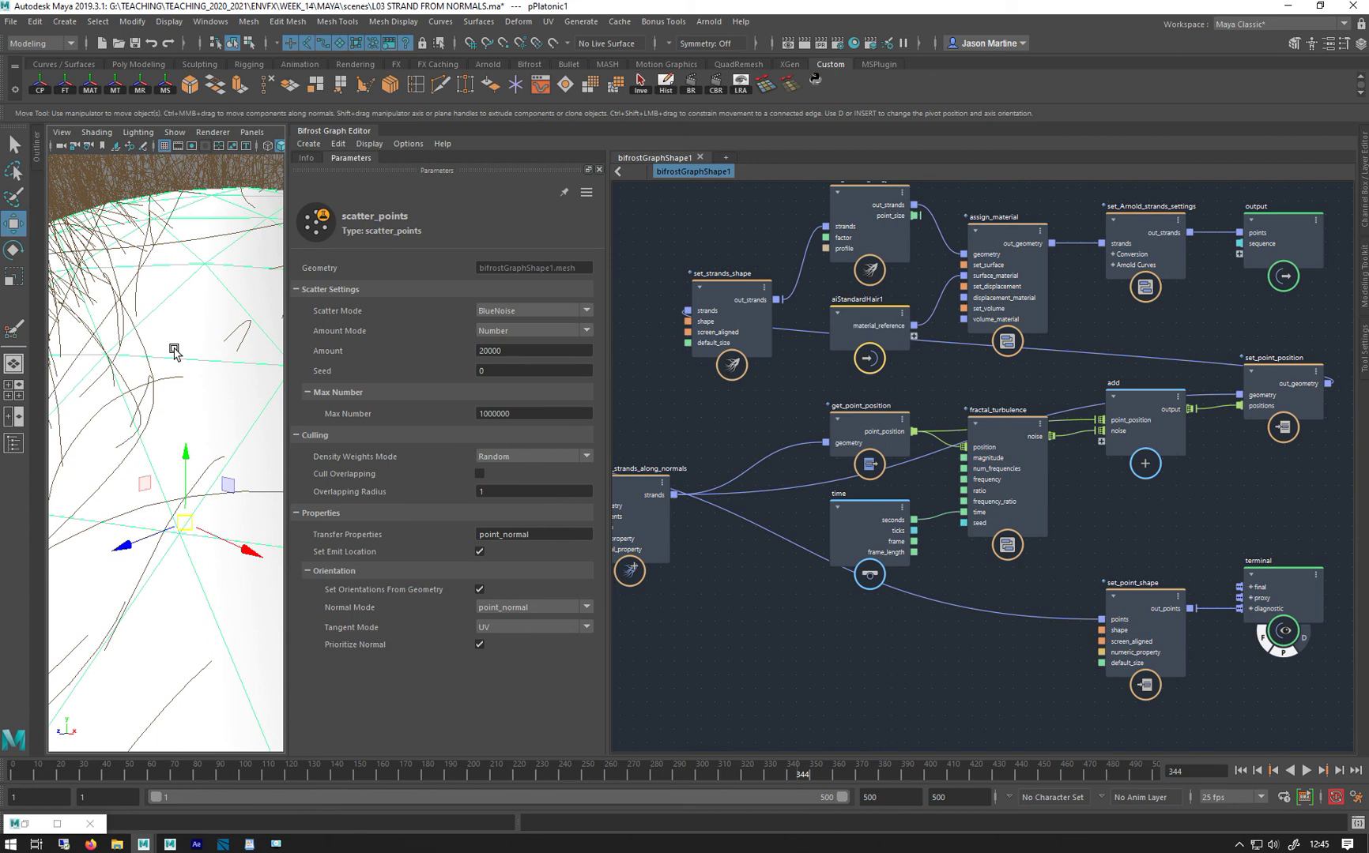
key("h")
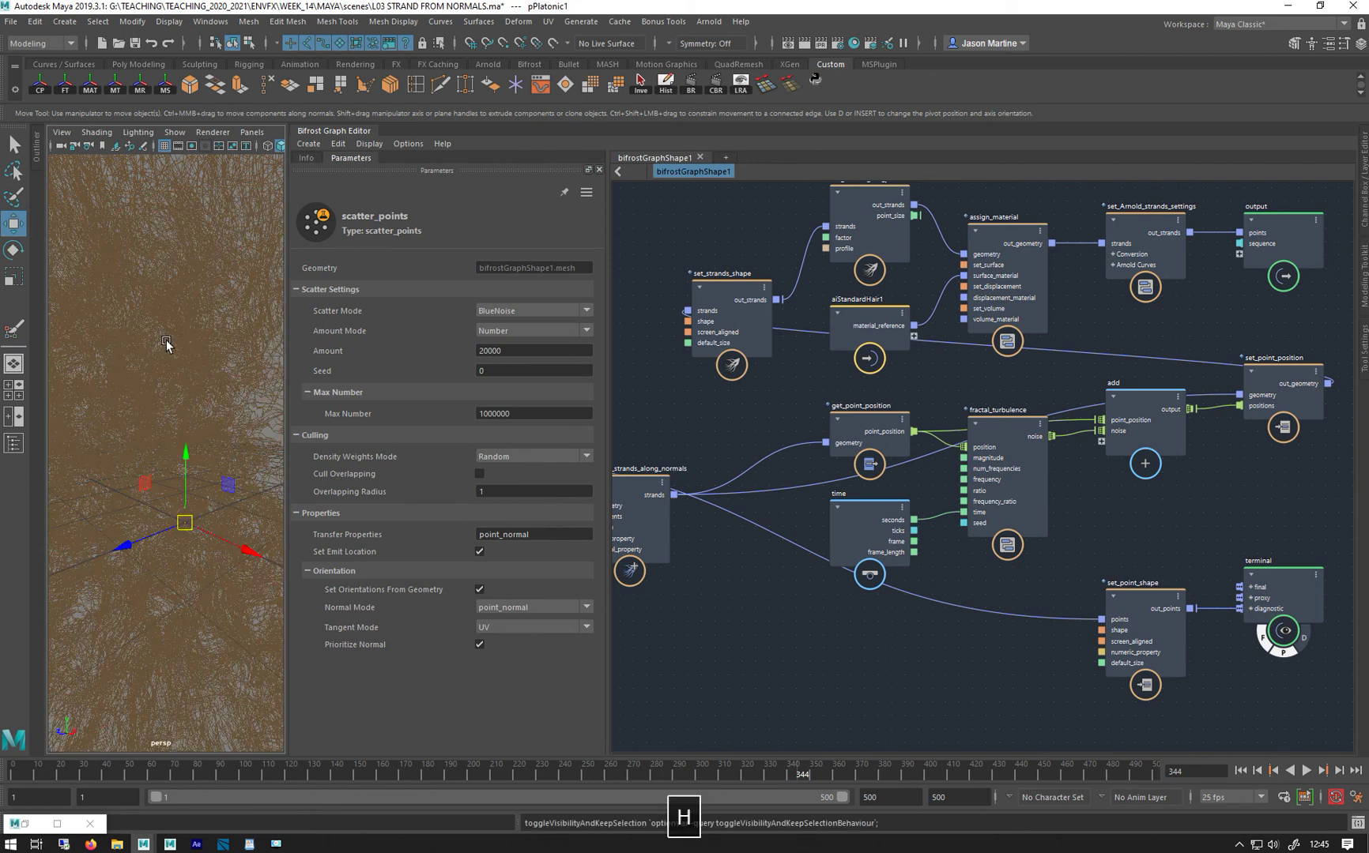
Step: Lay out the graph in processing order, and select the strand shape, size profile, hair material and assignment nodes
middle_click_drag(862, 219, 1154, 91)
left_click(864, 266)
left_click(849, 236)
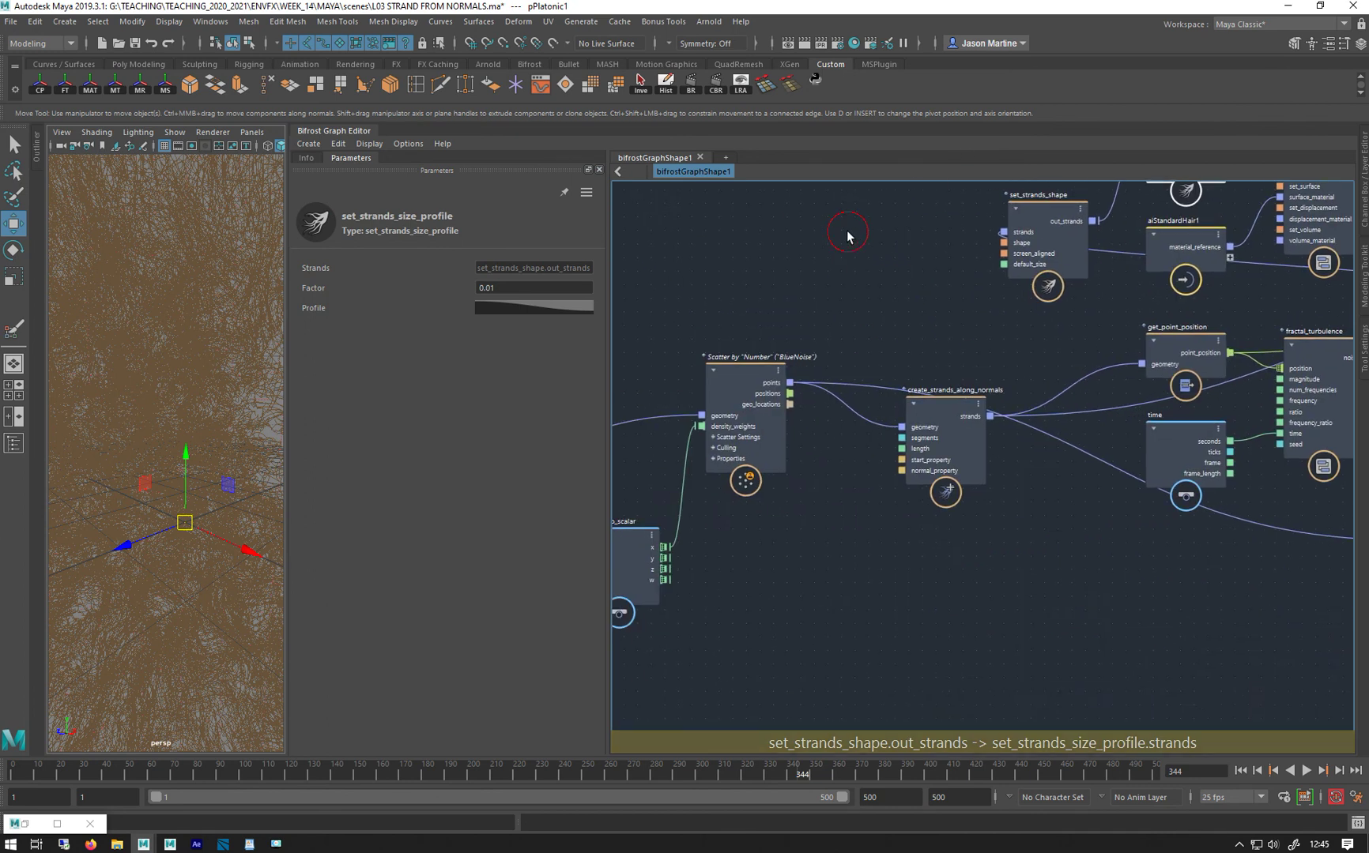
key("l")
middle_click_drag(730, 276, 797, 298, "alt")
right_click_drag(866, 286, 1151, 440, "alt")
middle_click_drag(944, 506, 837, 579, "alt")
right_click_drag(872, 543, 963, 411, "alt")
middle_click_drag(962, 411, 723, 603, "alt")
right_click_drag(727, 594, 717, 482, "alt")
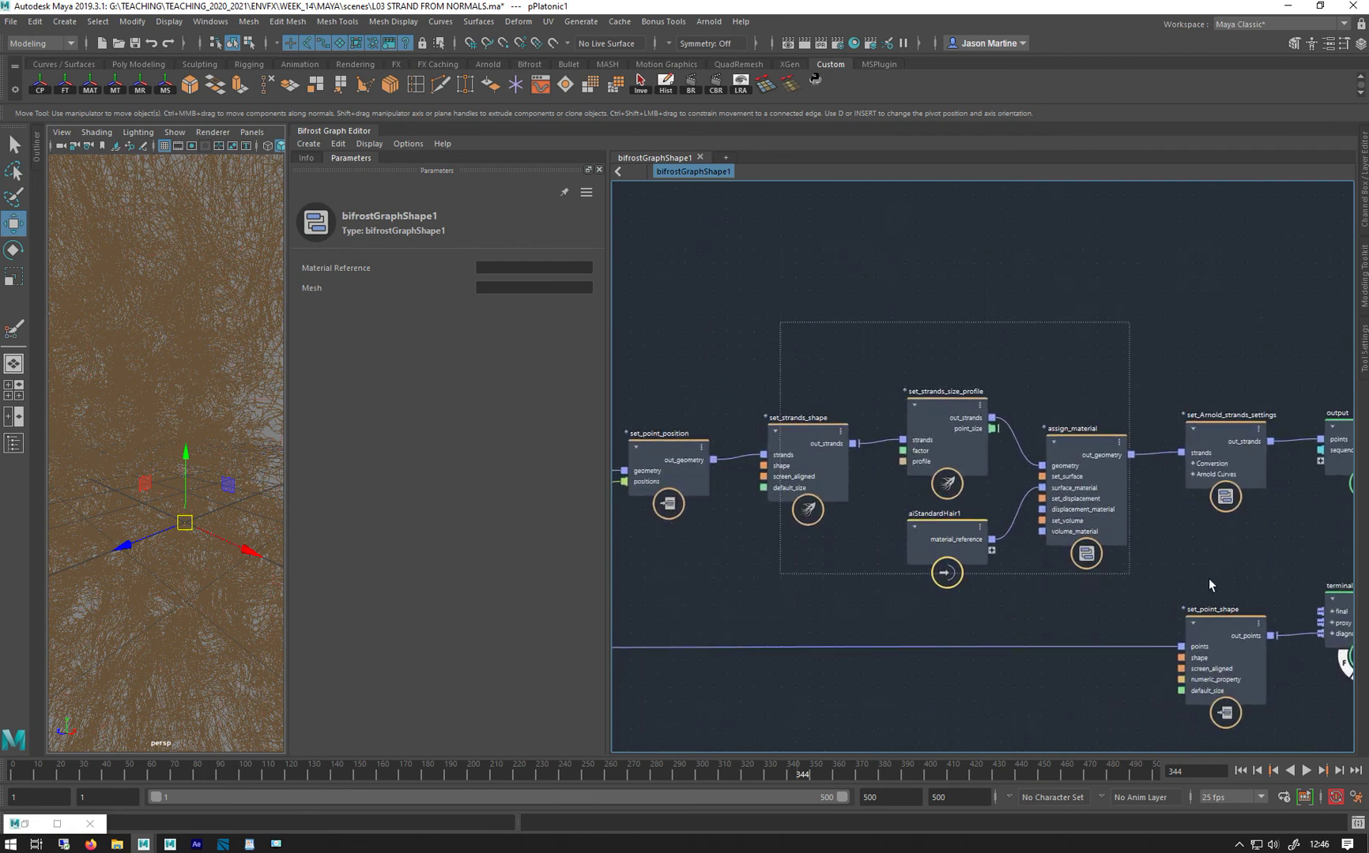
left_click_drag(1222, 583, 1223, 583)
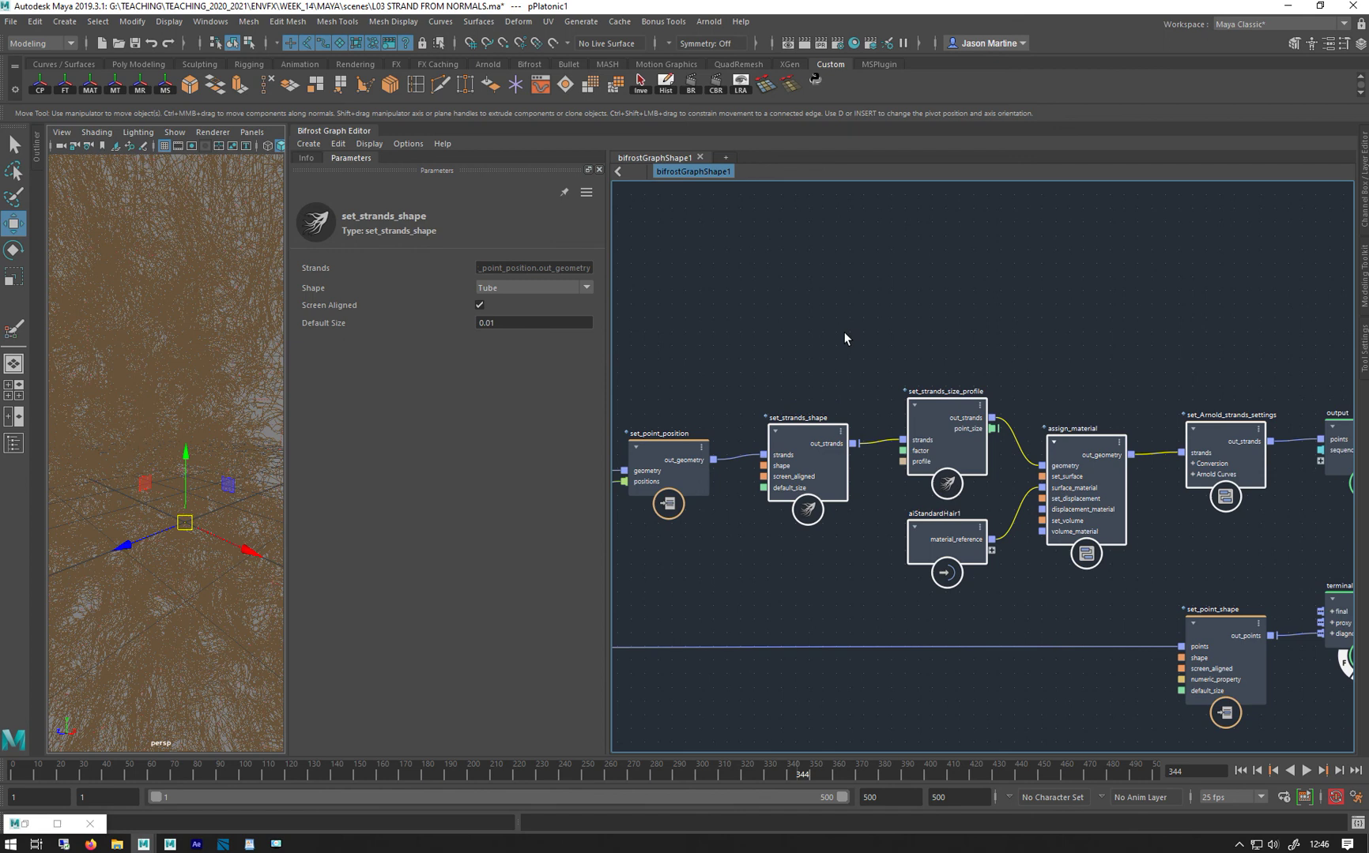
Step: Set the Amount of the scatter_points node to 500
middle_click_drag(780, 335, 1268, 220, "alt")
middle_click_drag(797, 292, 941, 291, "alt")
left_click_drag(1361, 569, 1361, 569)
middle_click_drag(745, 329, 993, 212, "alt")
left_click(1000, 300)
left_click(859, 373)
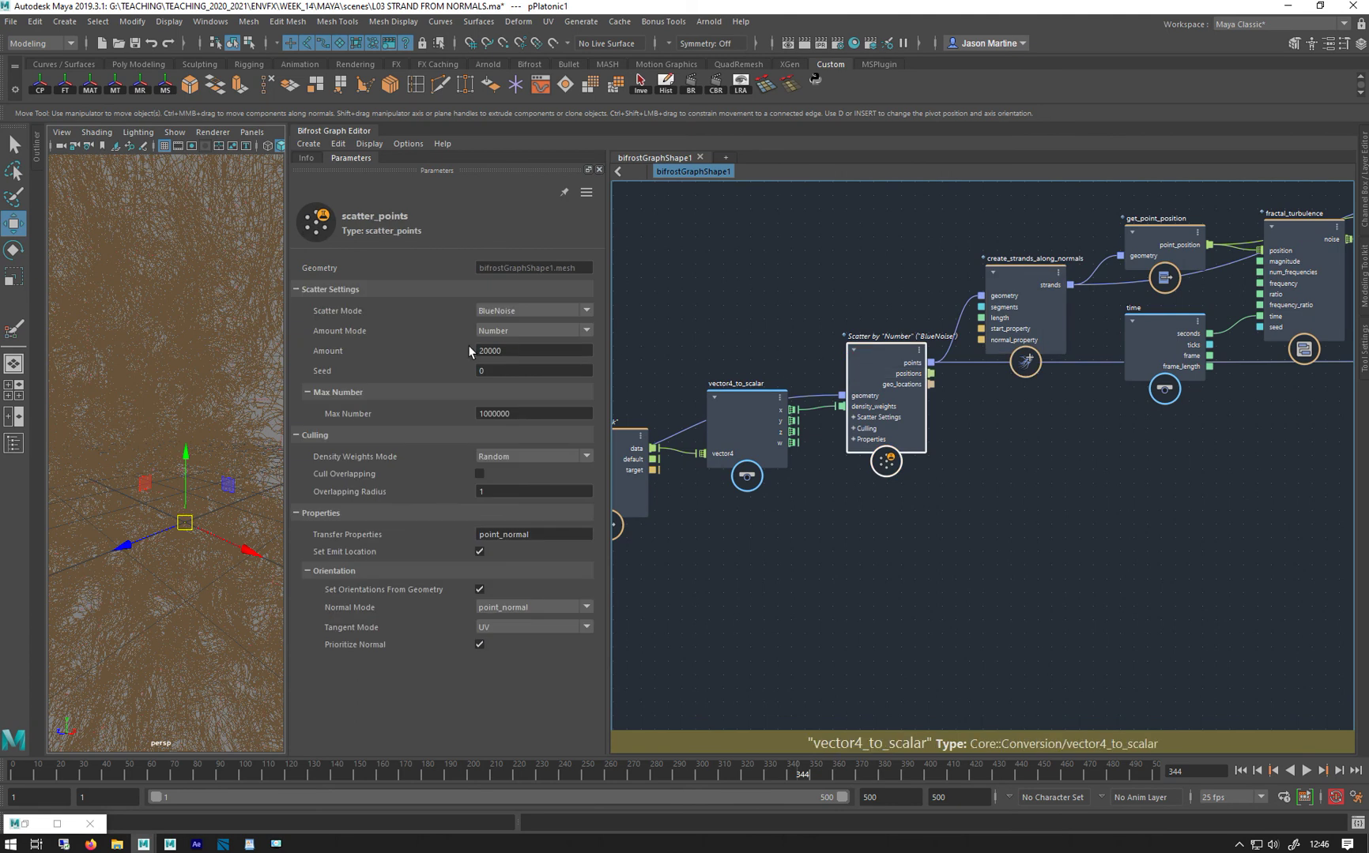
double_click(501, 351)
type("500")
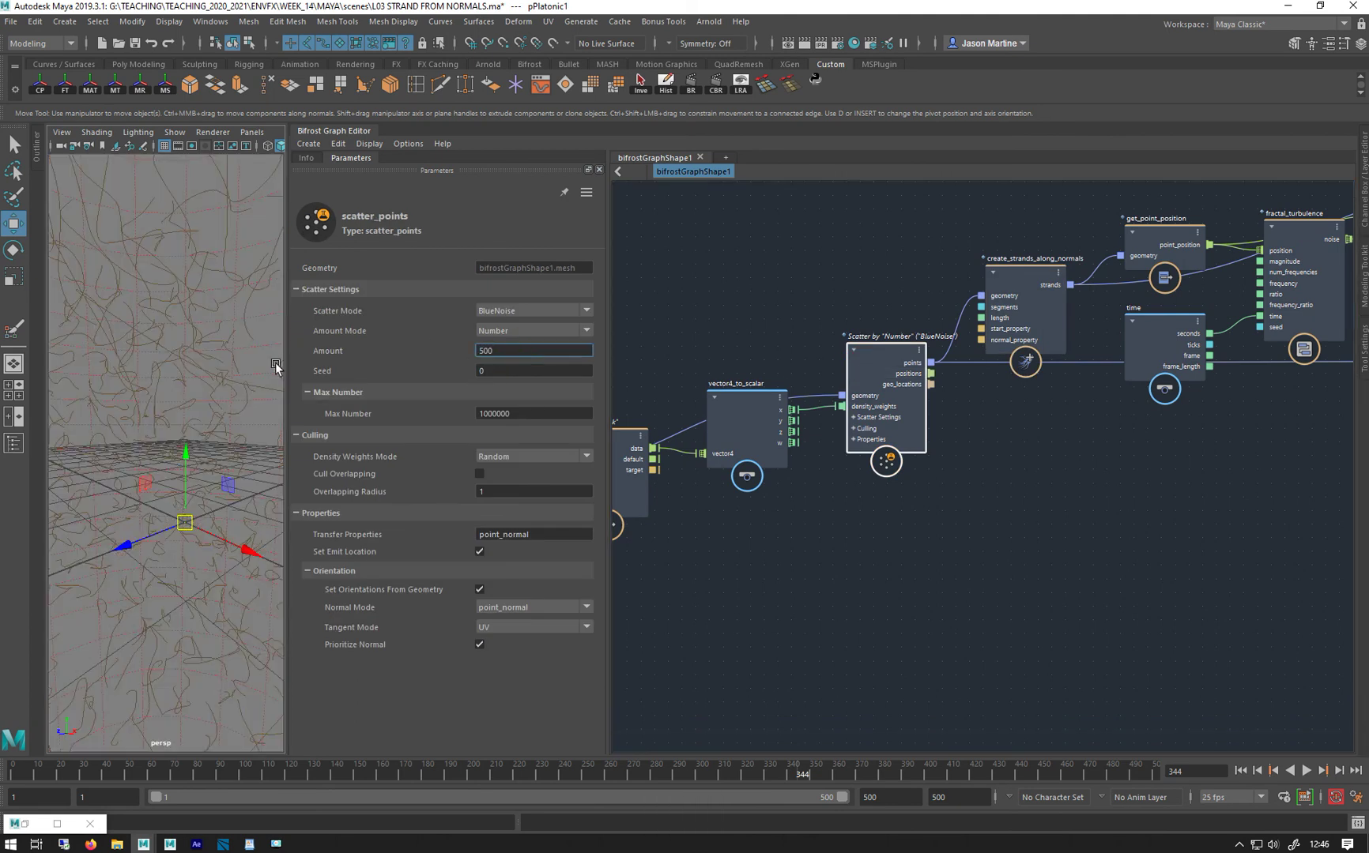
Step: Widen the perspective viewport next to the graph editor and view the sparse strands from several angles
left_click_drag(292, 363, 369, 364)
mouse_move(212, 379)
left_mouse_down("alt")
mouse_move(142, 372)
mouse_move(140, 346)
mouse_move(269, 342)
mouse_move(300, 374)
mouse_move(263, 398)
mouse_move(238, 371)
left_mouse_up("alt")
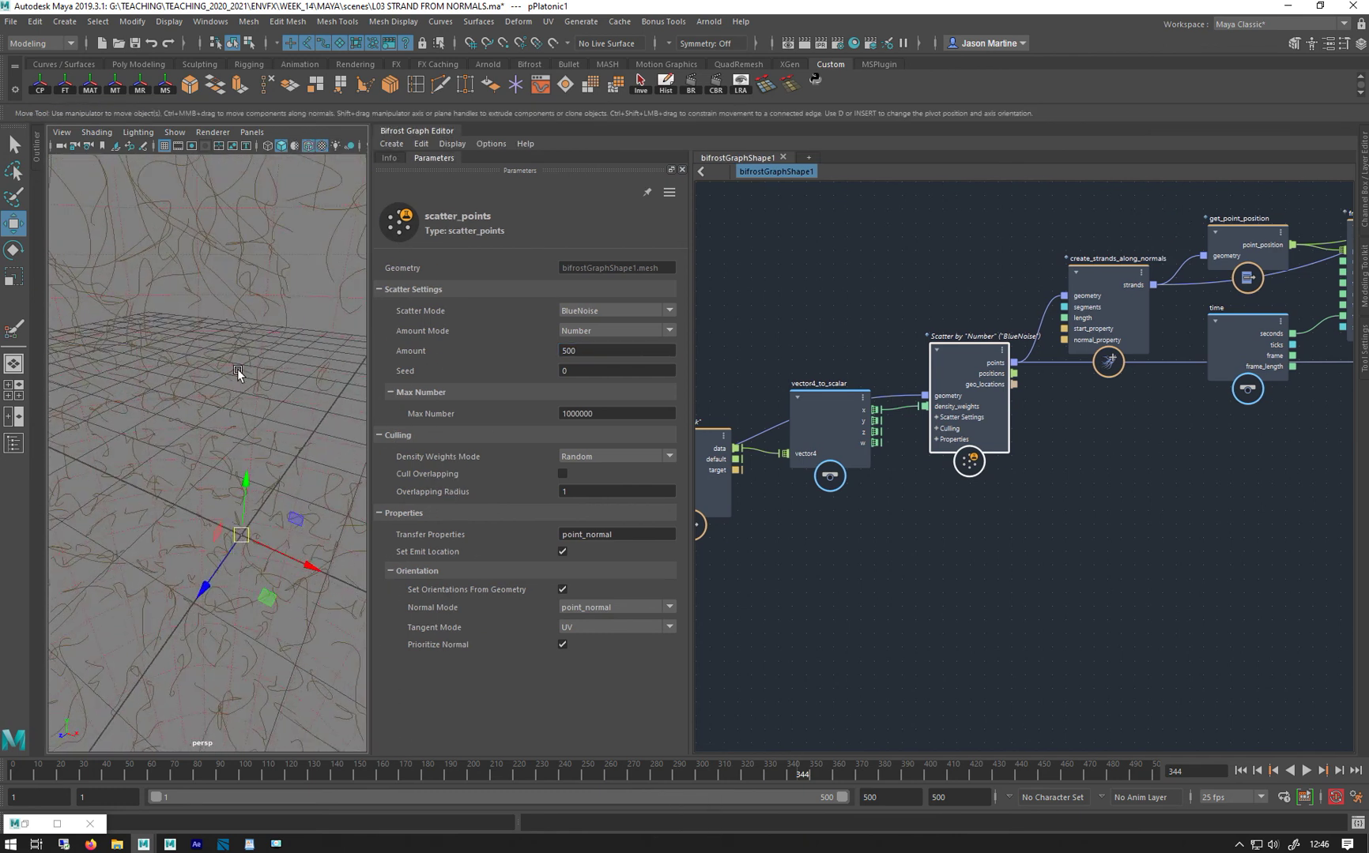
left_click_drag(221, 294, 304, 401, "alt")
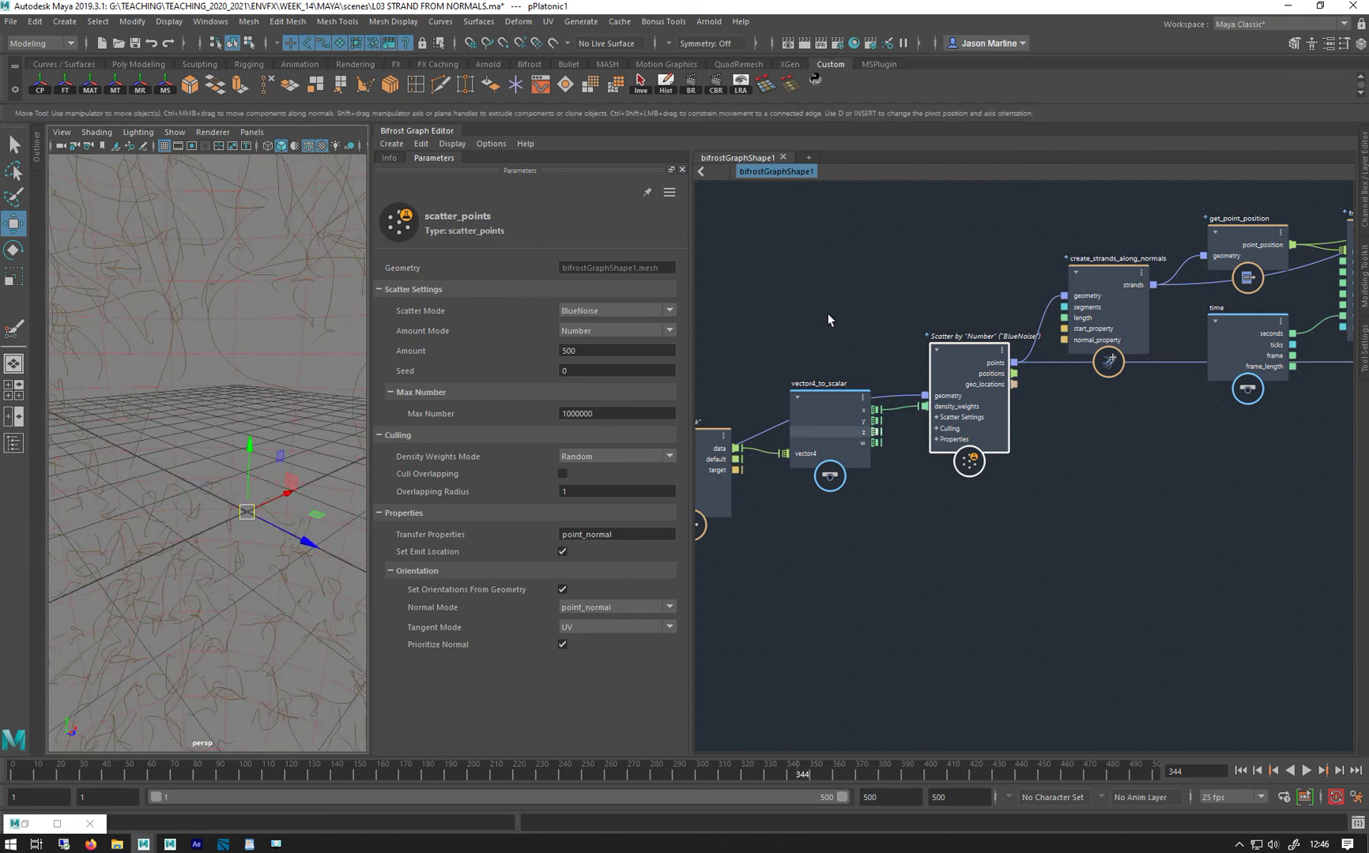
Step: Play the strand turbulence from frame 1, stop playback, and review the strands and the start of the graph
left_click(1240, 770)
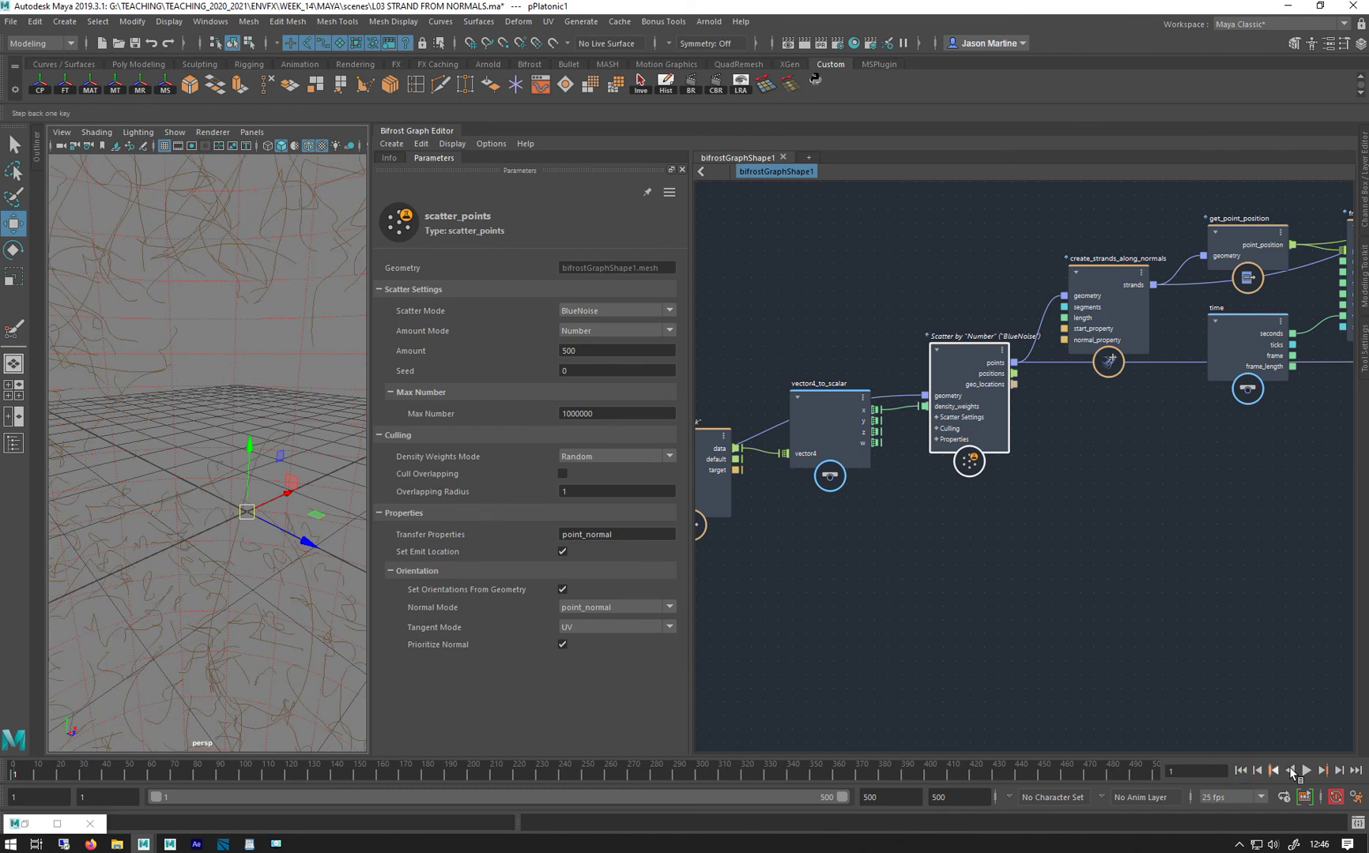
left_click(1304, 771)
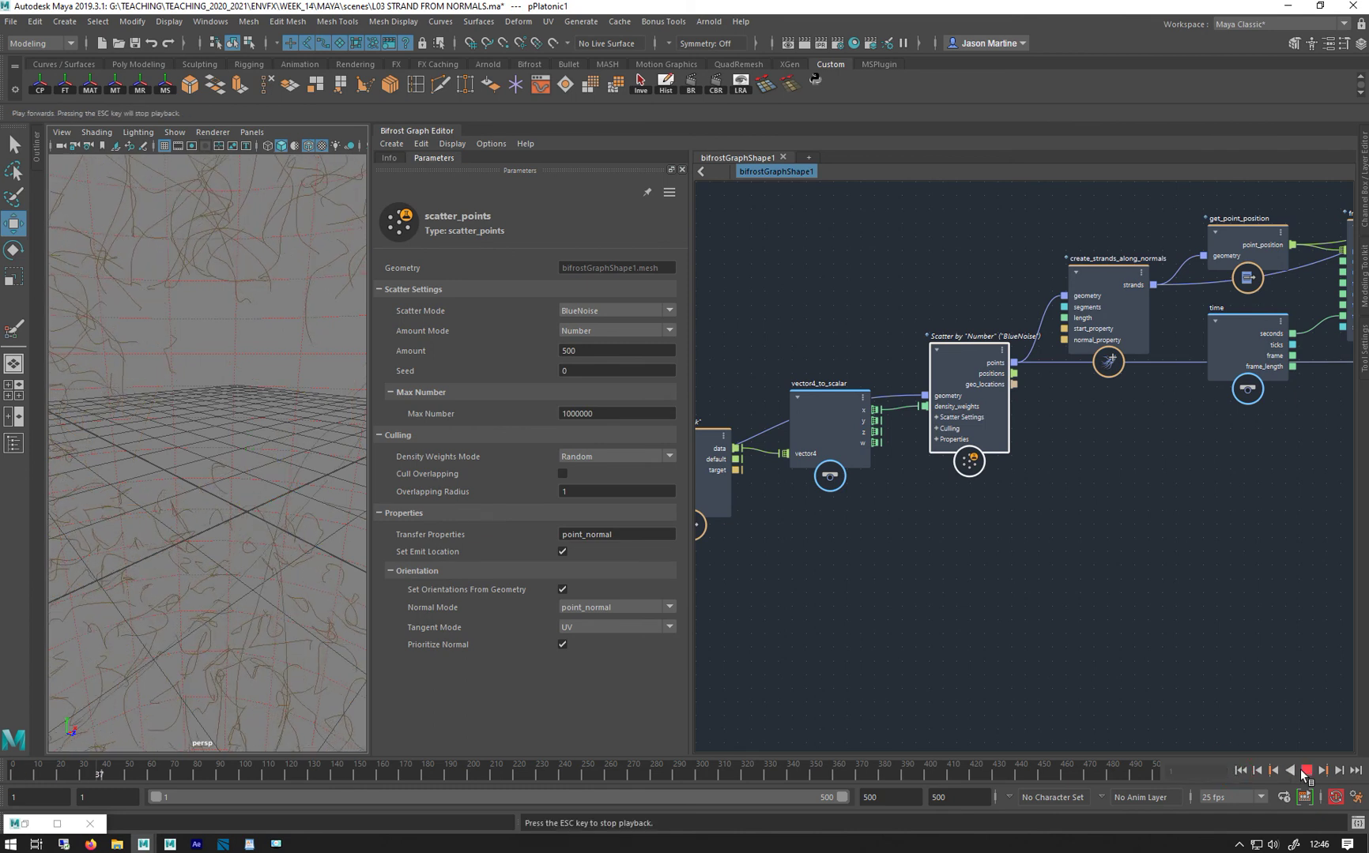
key("Escape")
left_click_drag(218, 379, 268, 360, "alt")
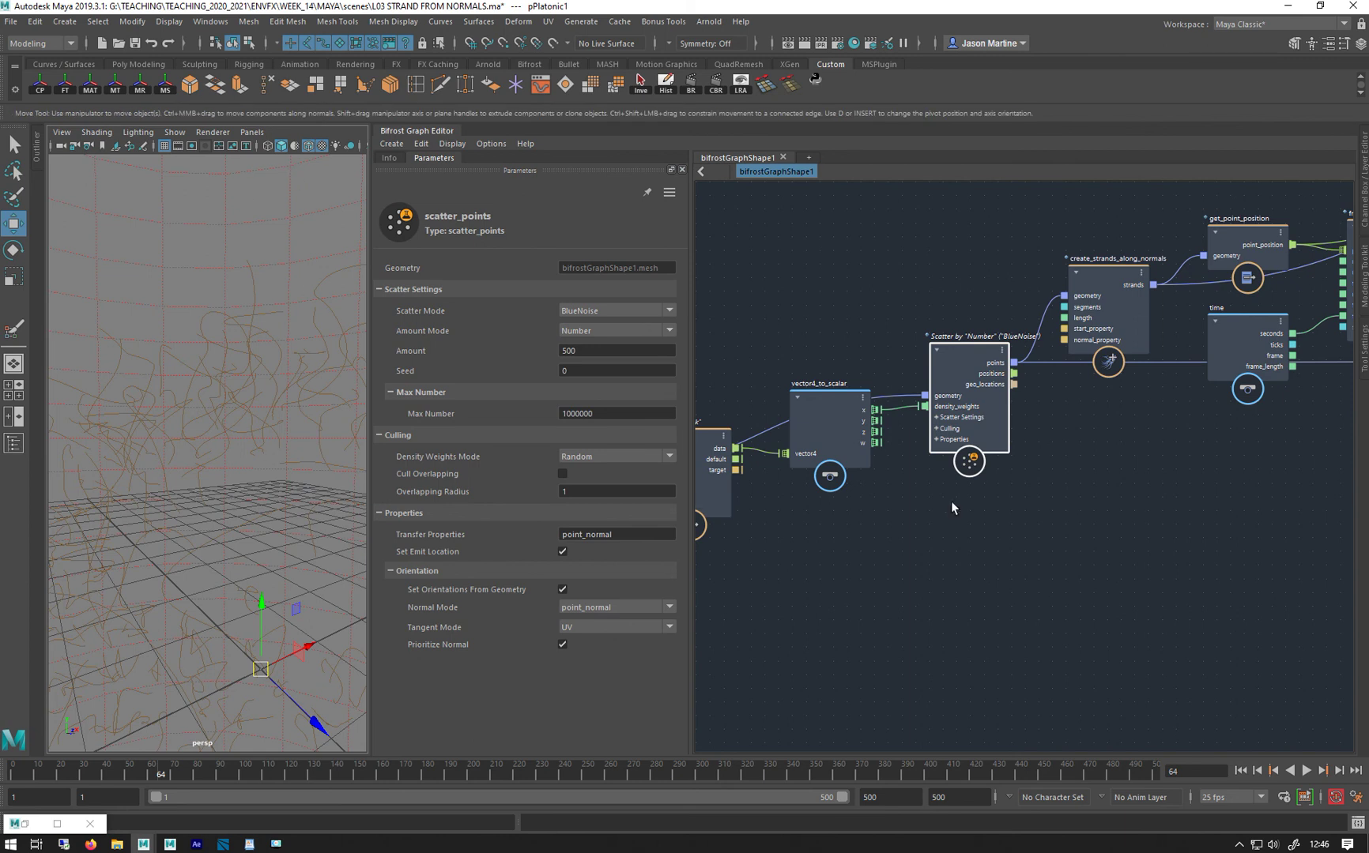
middle_click_drag(930, 499, 1059, 451, "alt")
scroll(1059, 452, "down", 4)
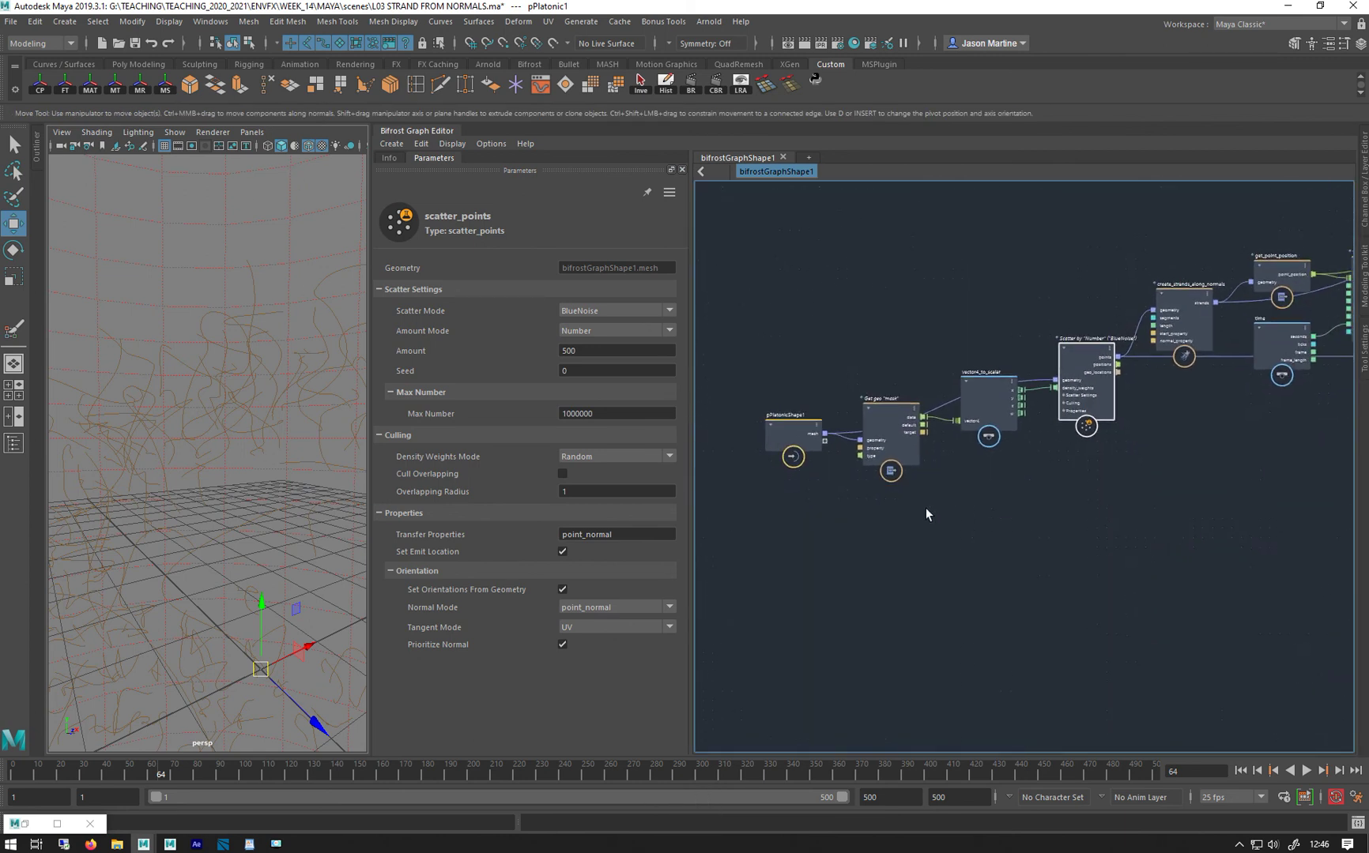